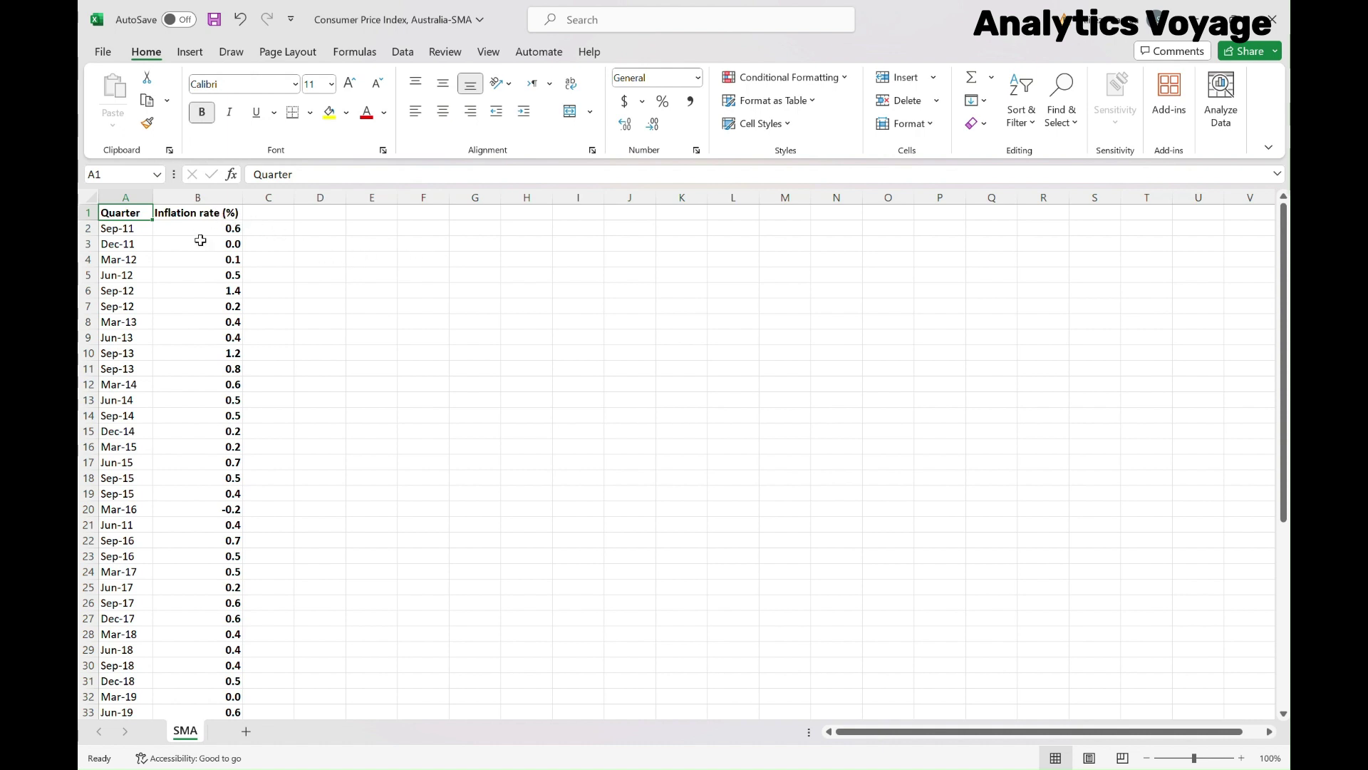
Step: Review the quarterly inflation rates from Sep-11 to Dec-21 and the blank 2022 quarters in B44:B47
{"action": "scroll", "coordinate": [214, 311], "scroll_direction": "down", "scroll_amount": 3}
{"action": "scroll", "coordinate": [213, 312], "scroll_direction": "down", "scroll_amount": 3}
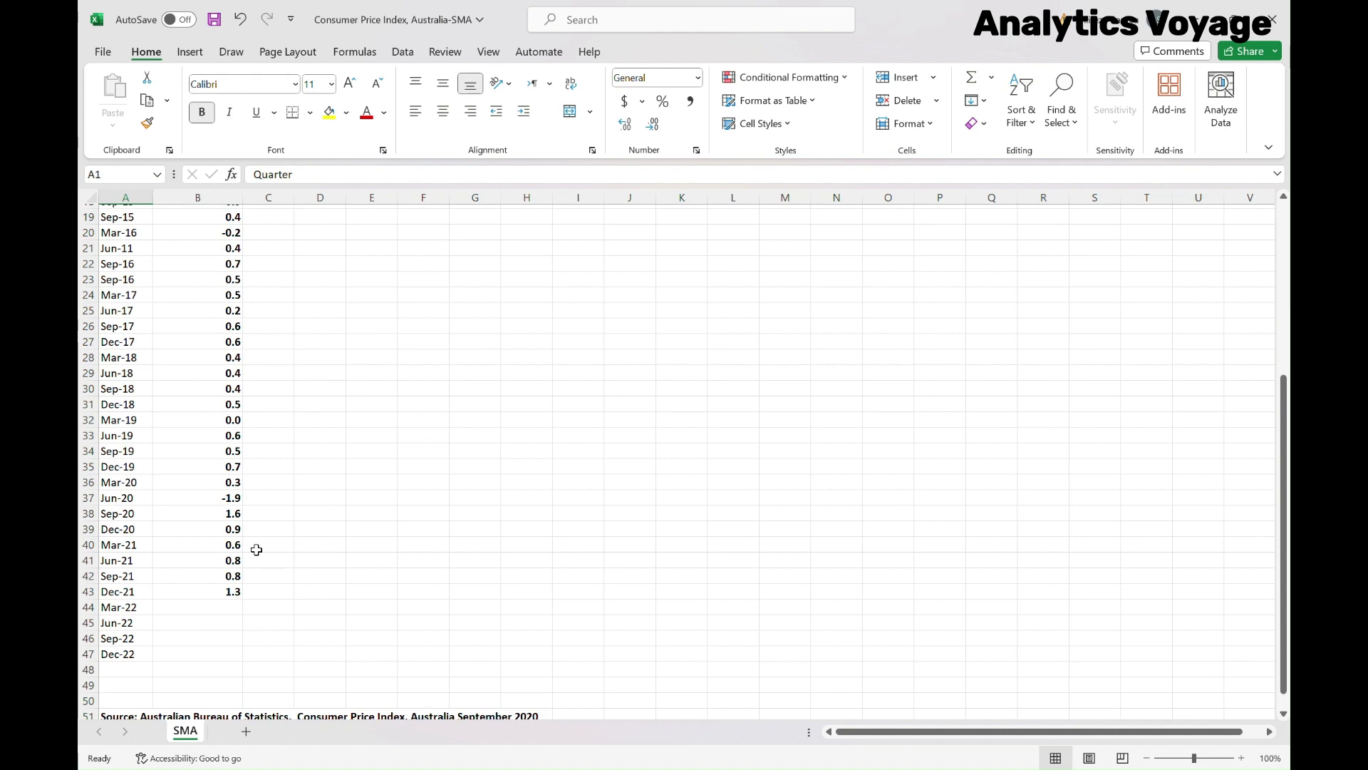
{"action": "scroll", "coordinate": [257, 550], "scroll_direction": "up", "scroll_amount": 6}
{"action": "scroll", "coordinate": [256, 549], "scroll_direction": "down", "scroll_amount": 5}
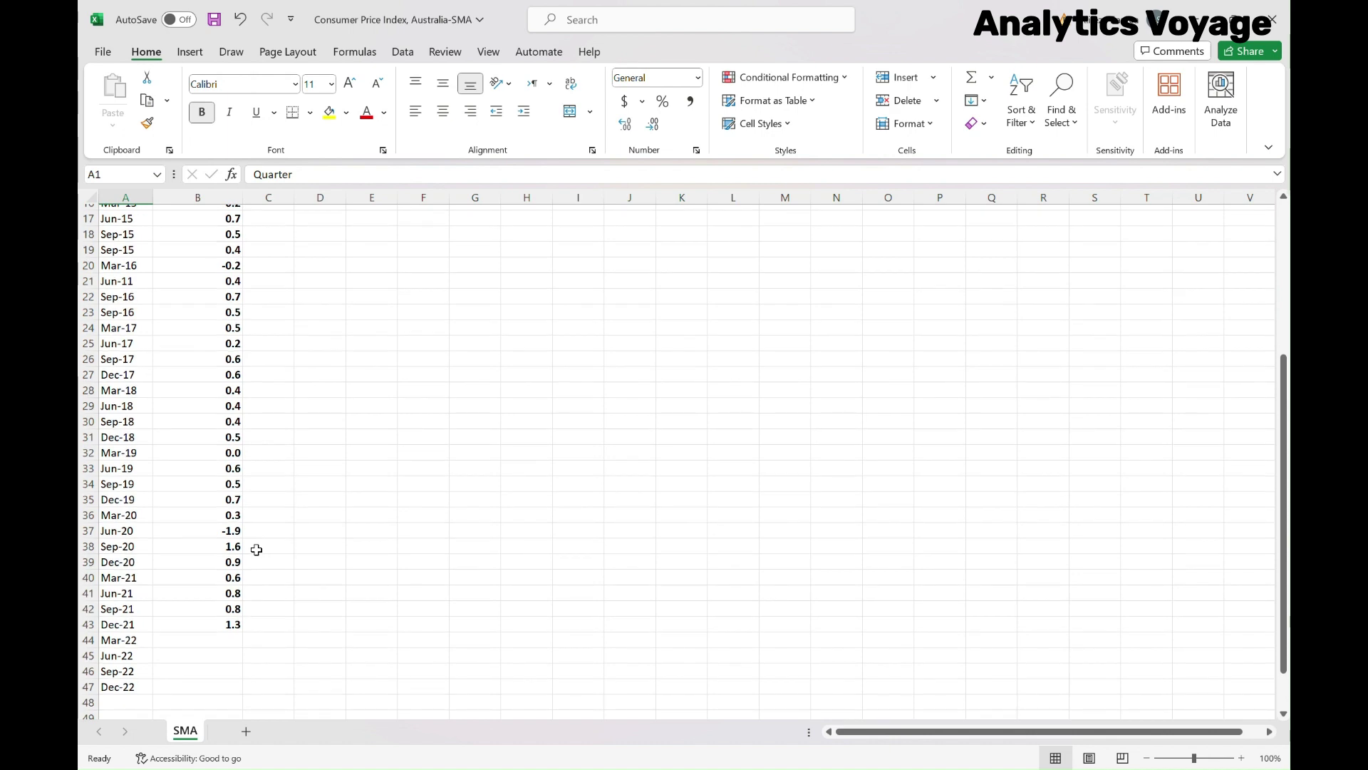
{"action": "scroll", "coordinate": [257, 549], "scroll_direction": "up", "scroll_amount": 6}
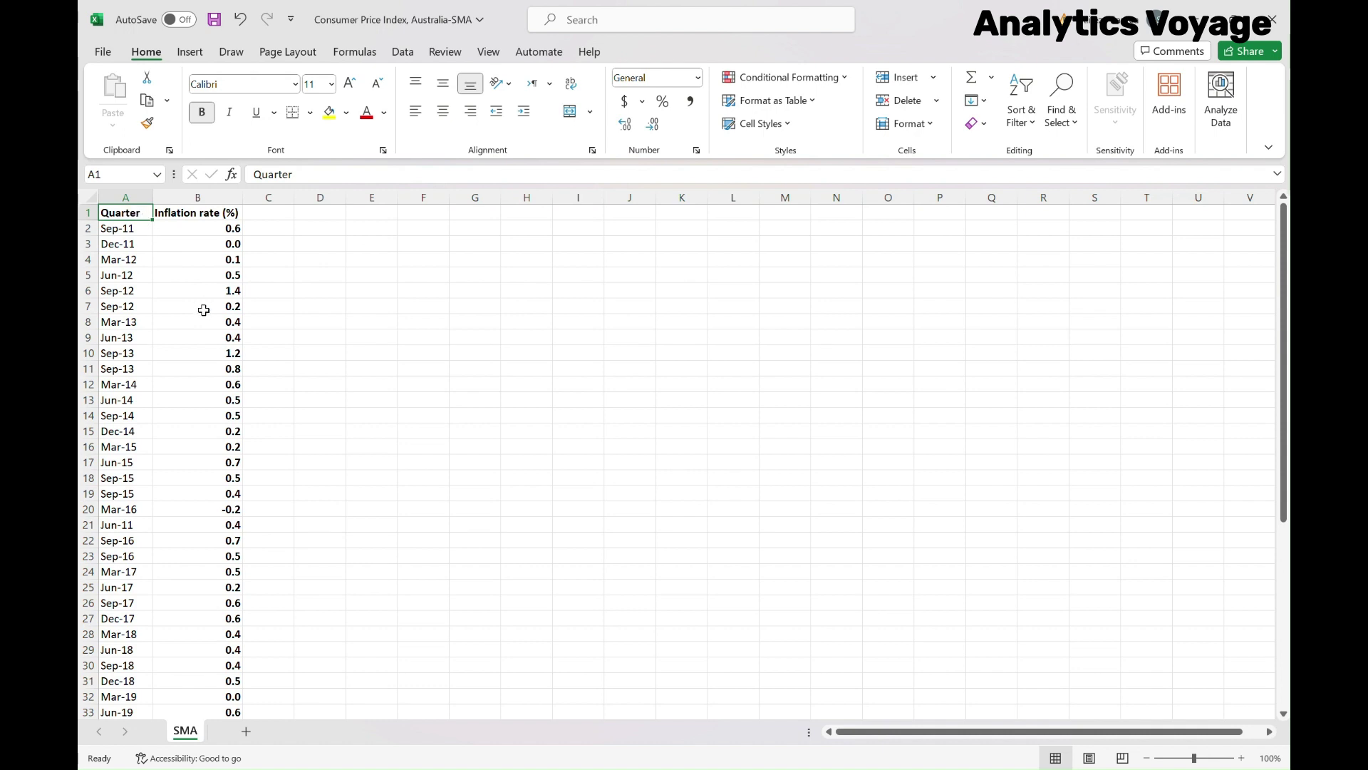
{"action": "left_click", "coordinate": [216, 211]}
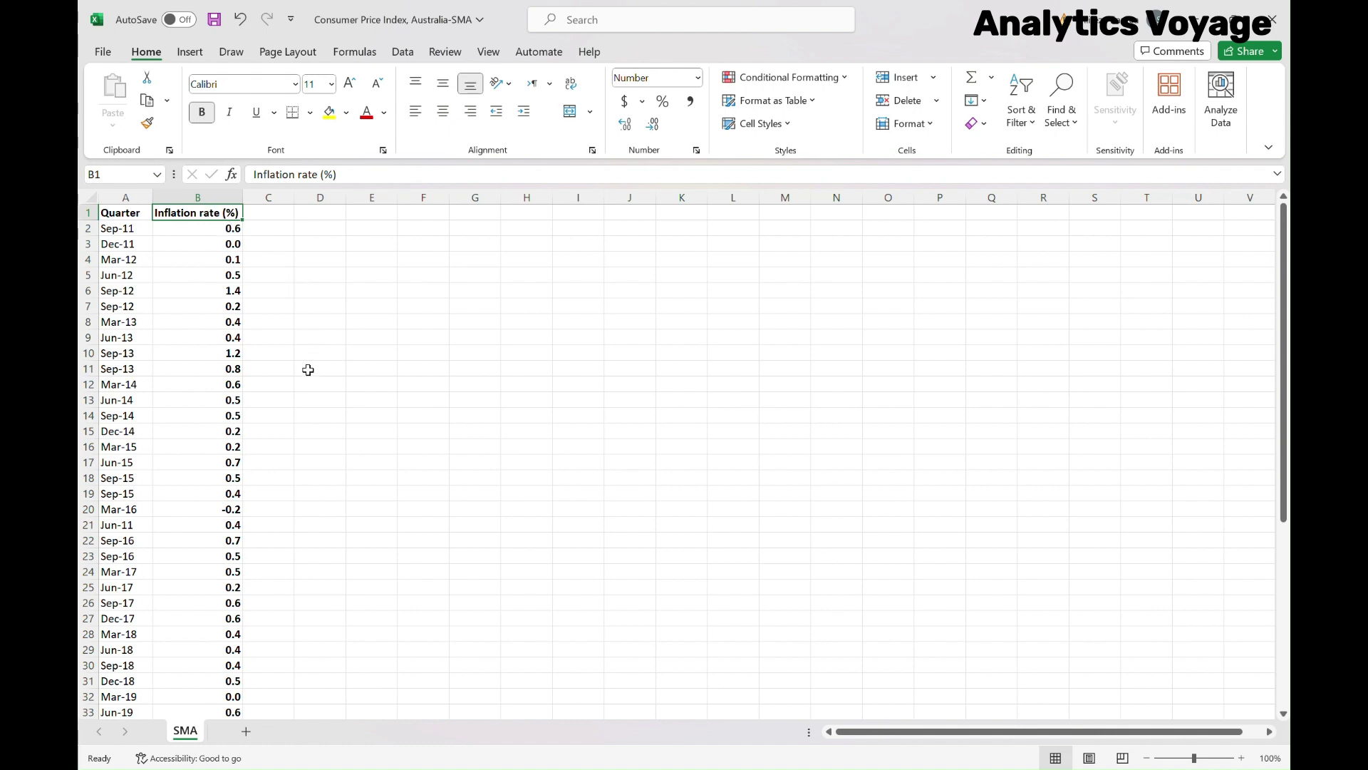
{"action": "scroll", "coordinate": [308, 370], "scroll_direction": "down", "scroll_amount": 8}
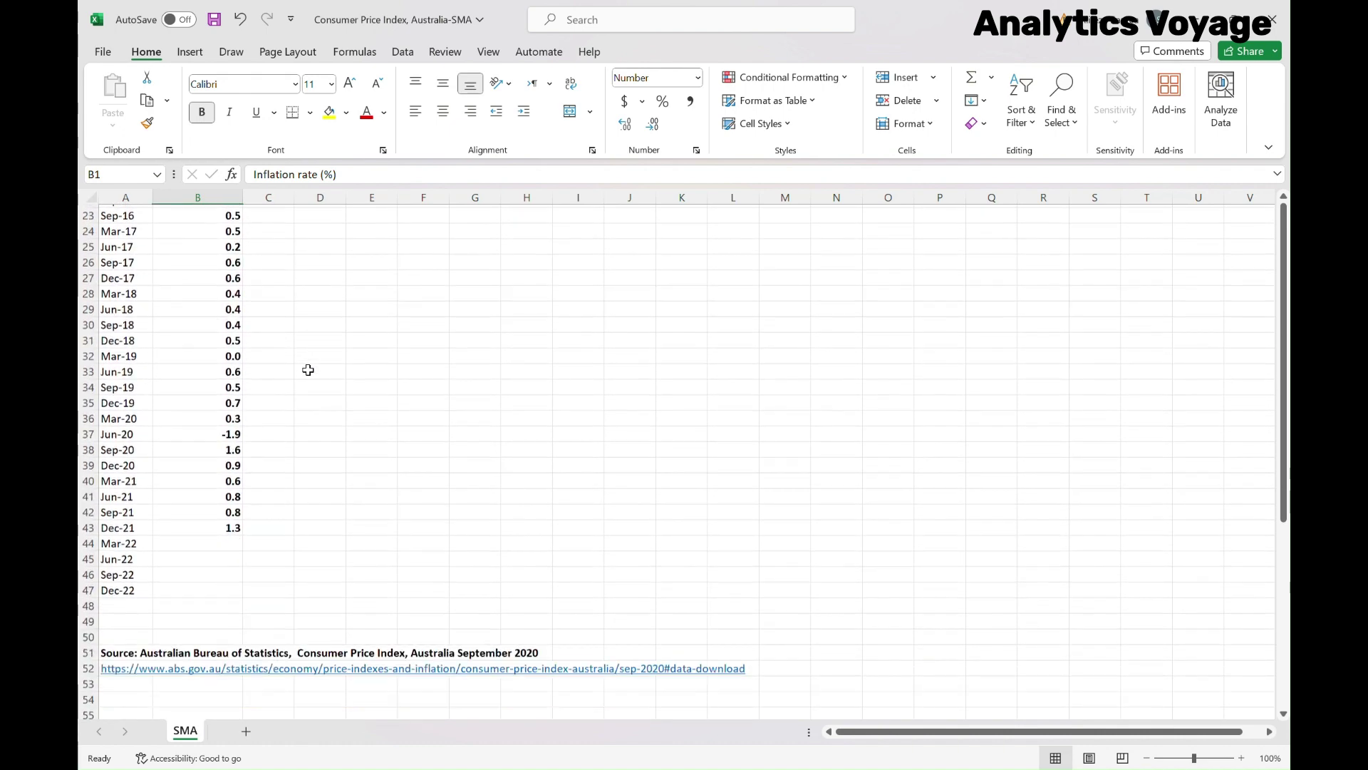
{"action": "left_click_drag", "start_coordinate": [221, 497], "coordinate": [222, 544]}
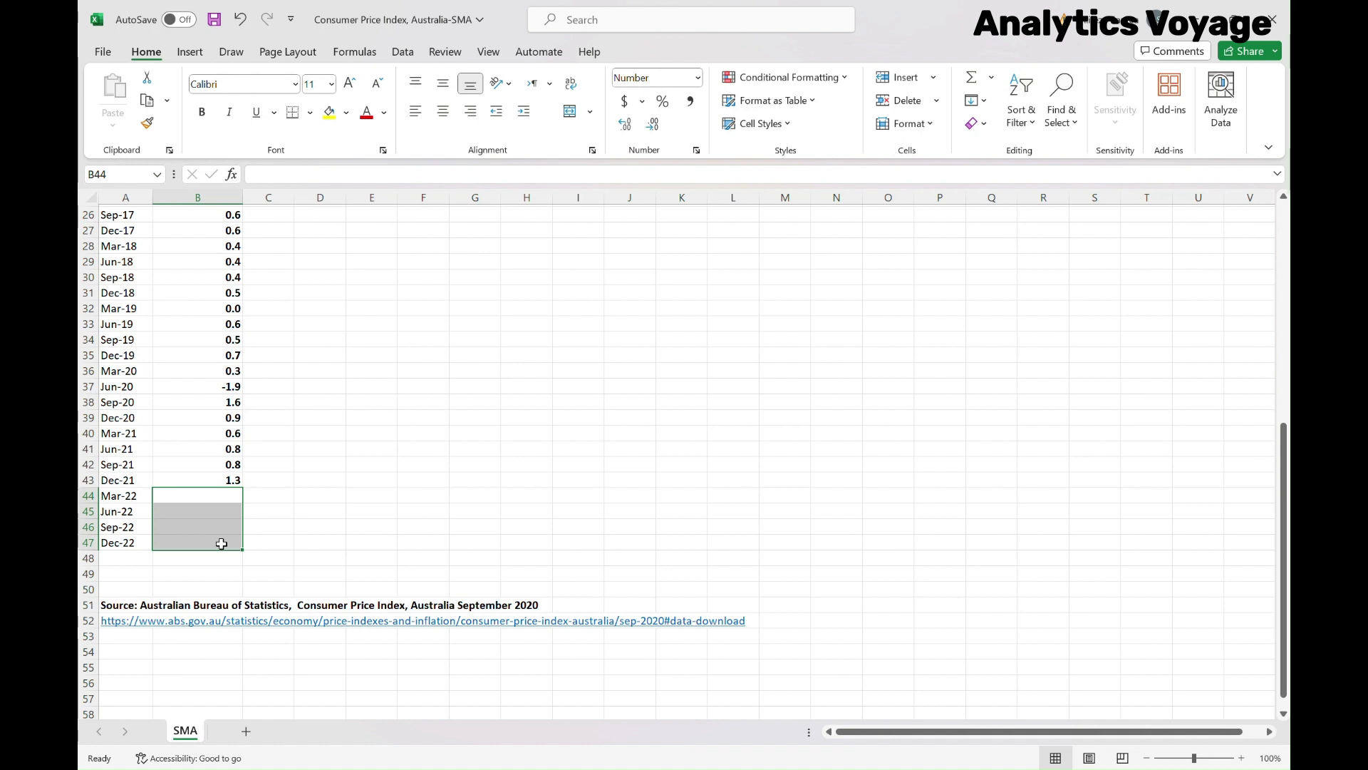
{"action": "scroll", "coordinate": [408, 419], "scroll_direction": "down", "scroll_amount": 1}
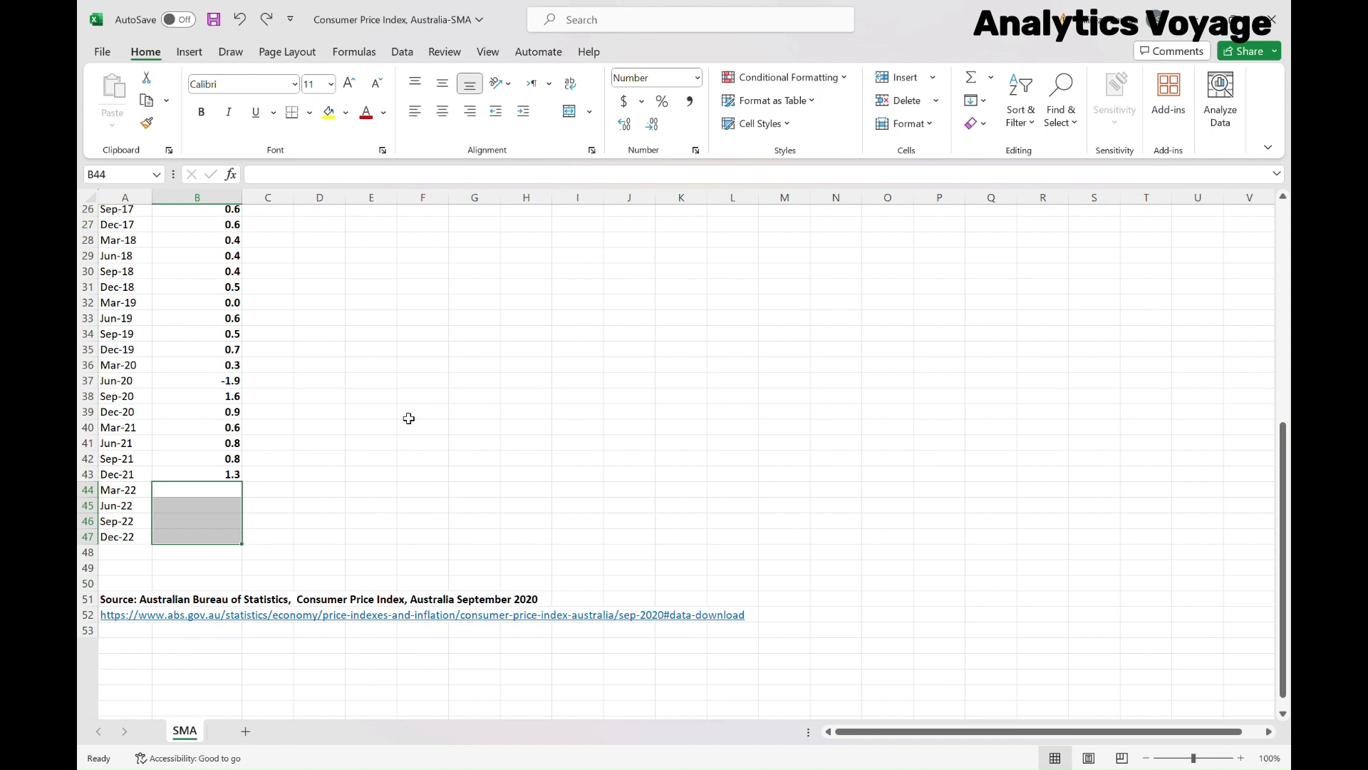
{"action": "scroll", "coordinate": [408, 418], "scroll_direction": "up", "scroll_amount": 8}
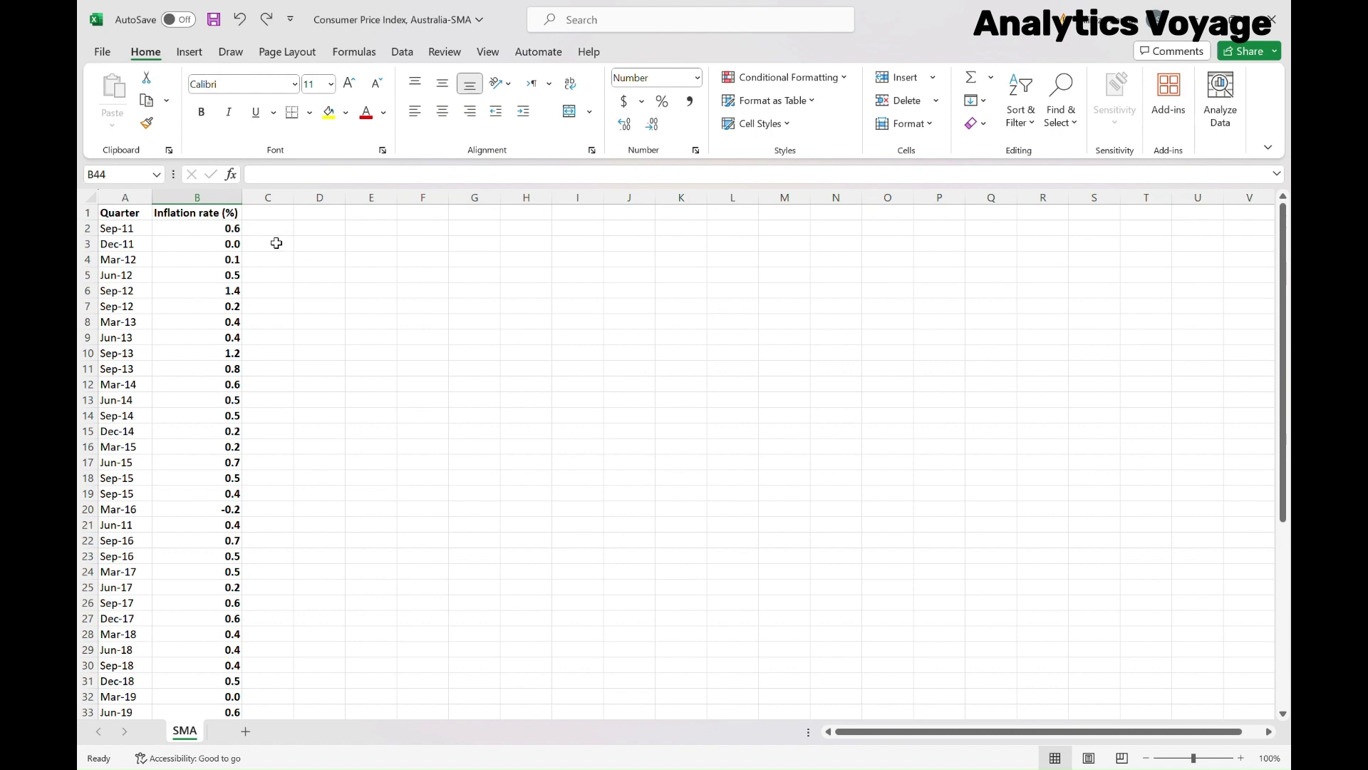
{"action": "left_click", "coordinate": [233, 306]}
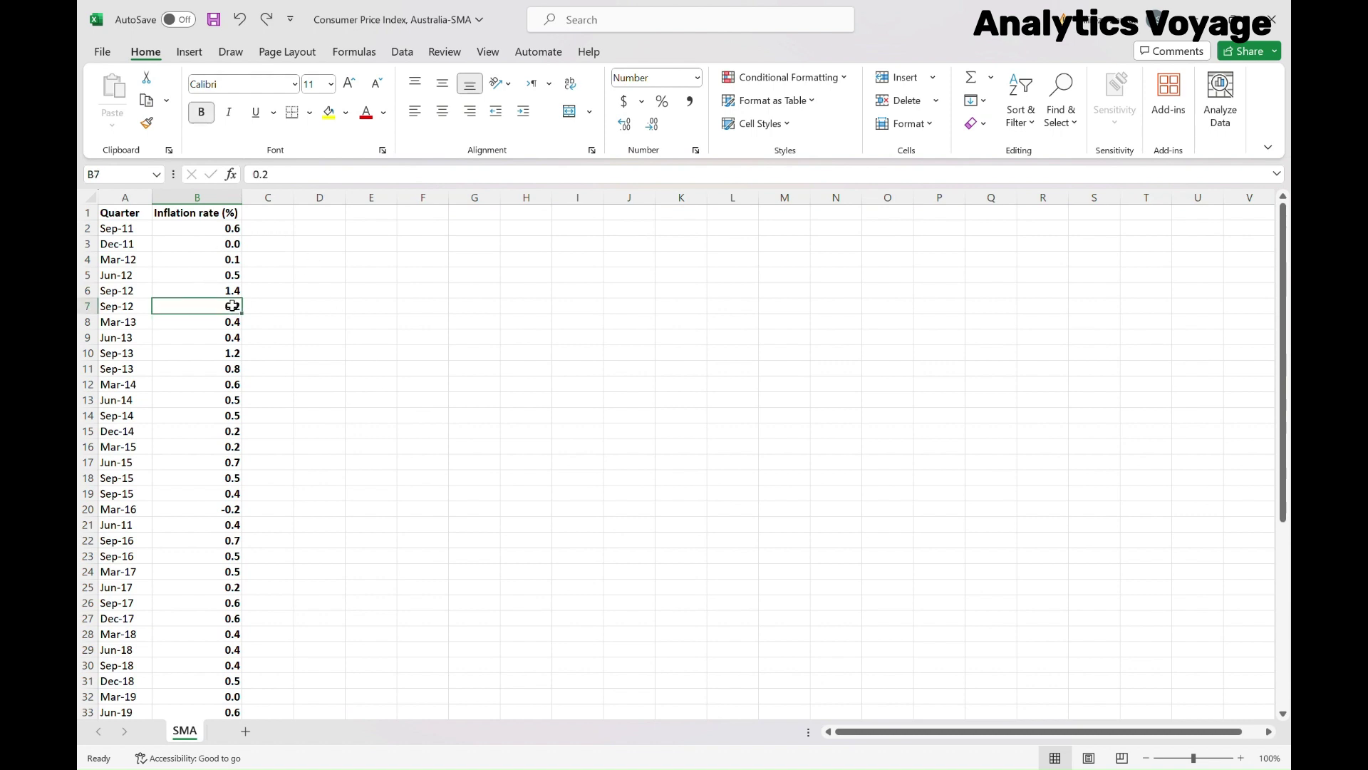
{"action": "left_click", "coordinate": [313, 290]}
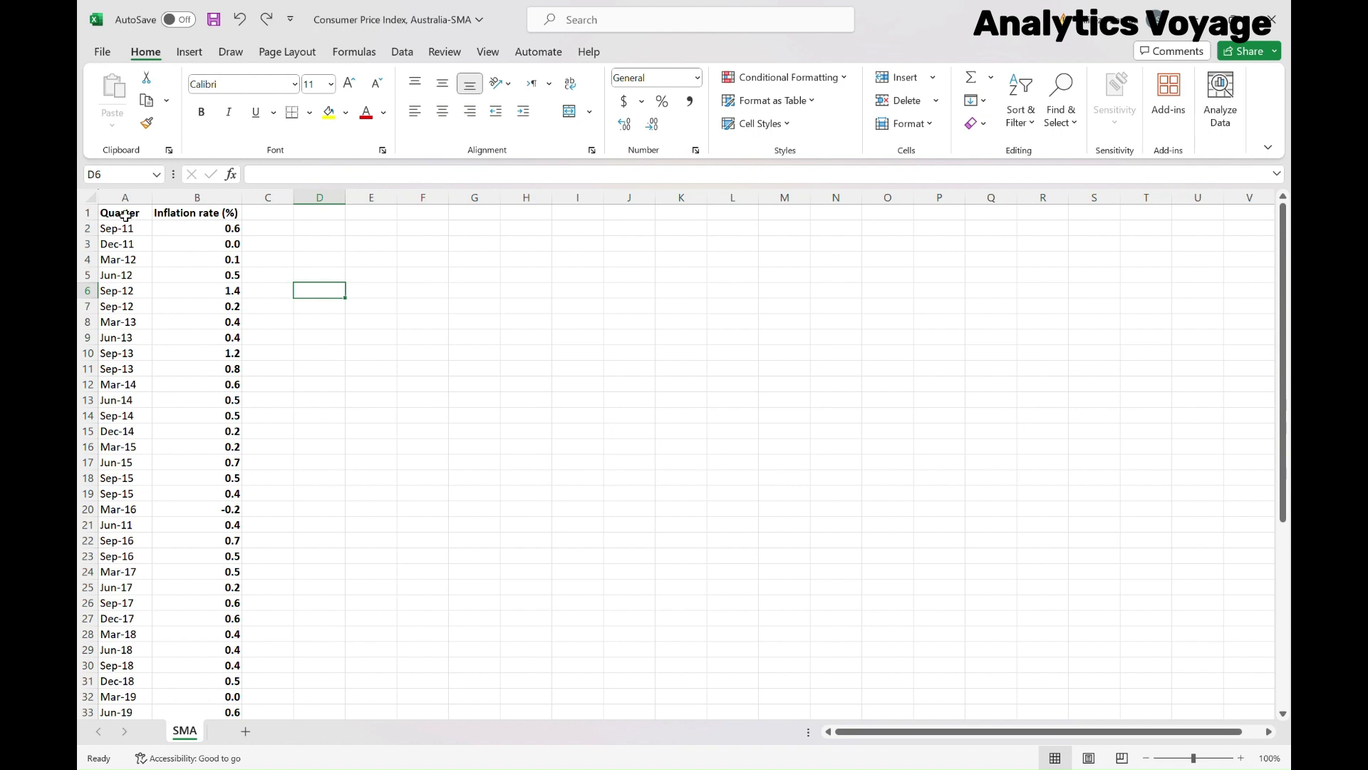
Step: Insert a 2-D line chart from the Quarter and Inflation rate (%) data in A1:B47
{"action": "left_click_drag", "start_coordinate": [114, 214], "coordinate": [173, 216]}
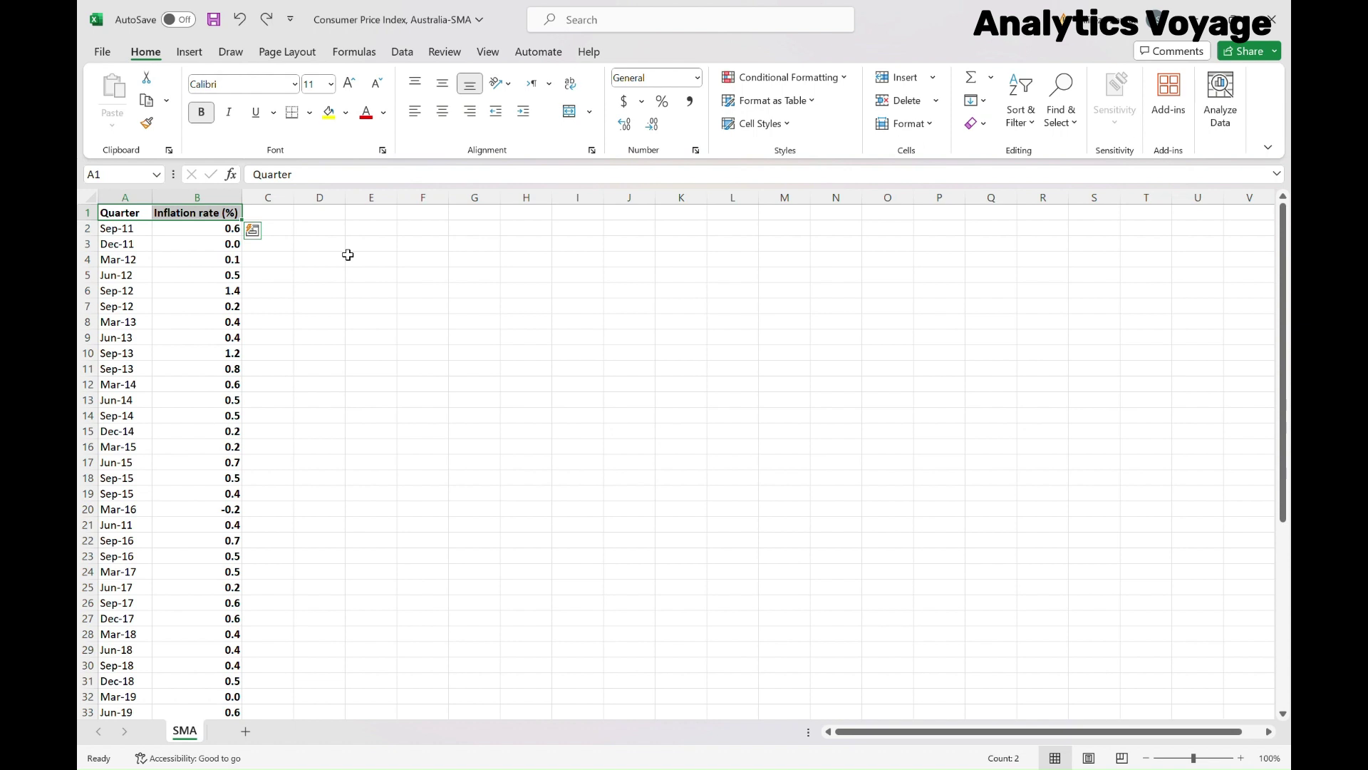
{"action": "key", "text": "ctrl+shift+Down"}
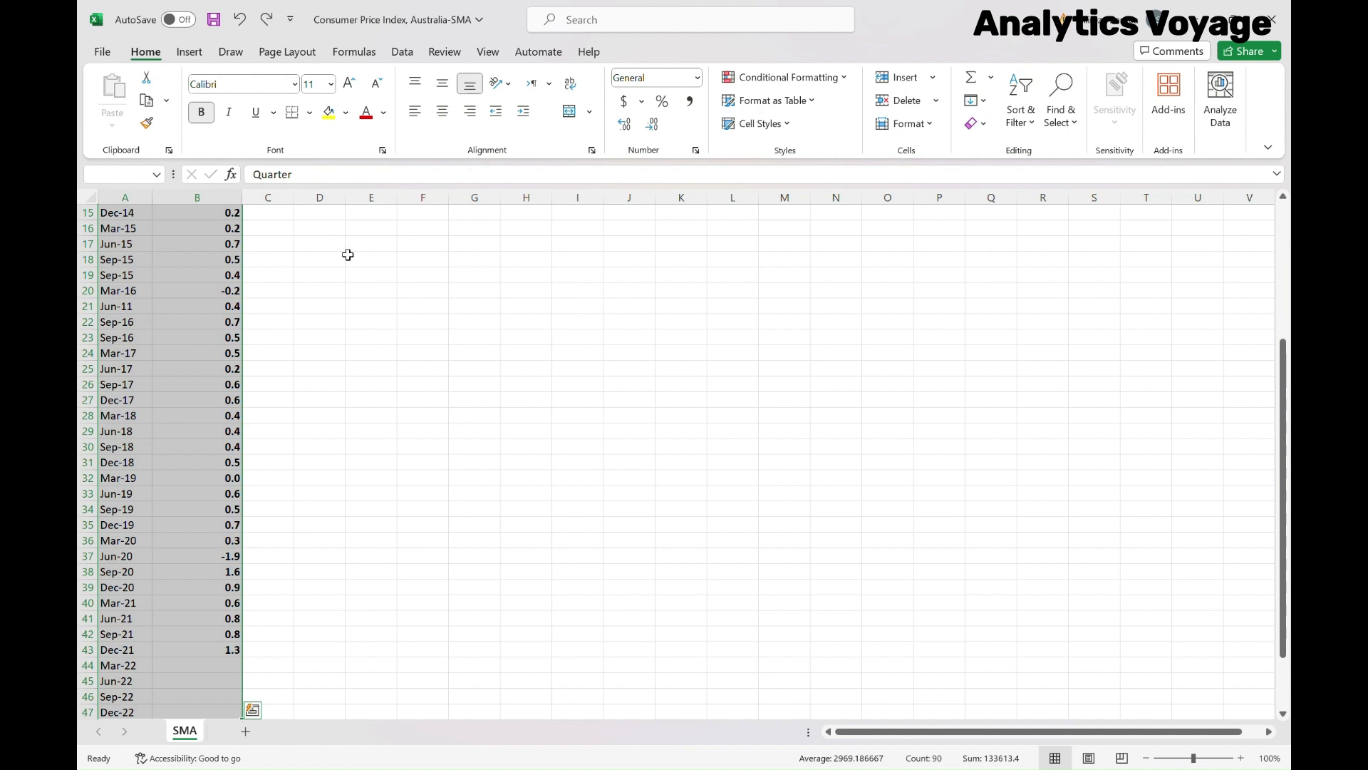
{"action": "scroll", "coordinate": [348, 255], "scroll_direction": "down", "scroll_amount": 1}
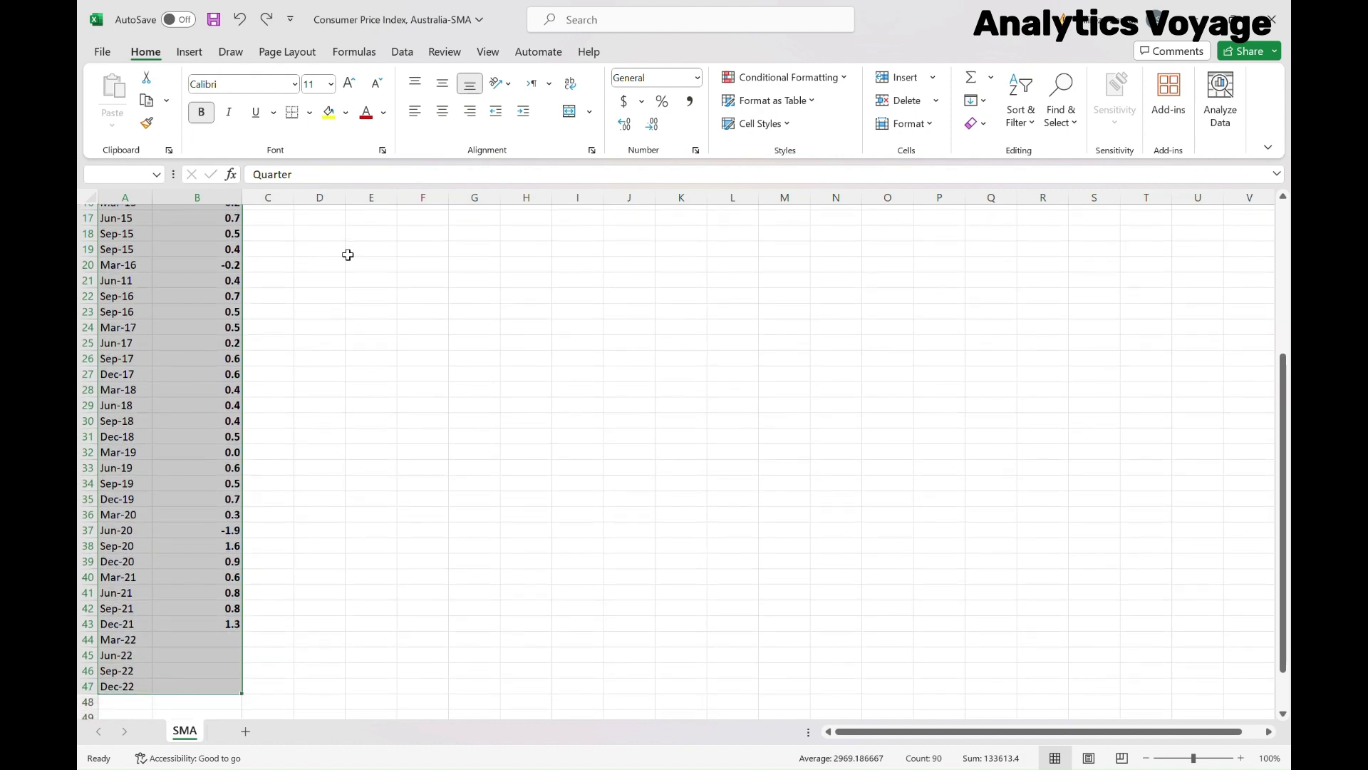
{"action": "left_click", "coordinate": [191, 56]}
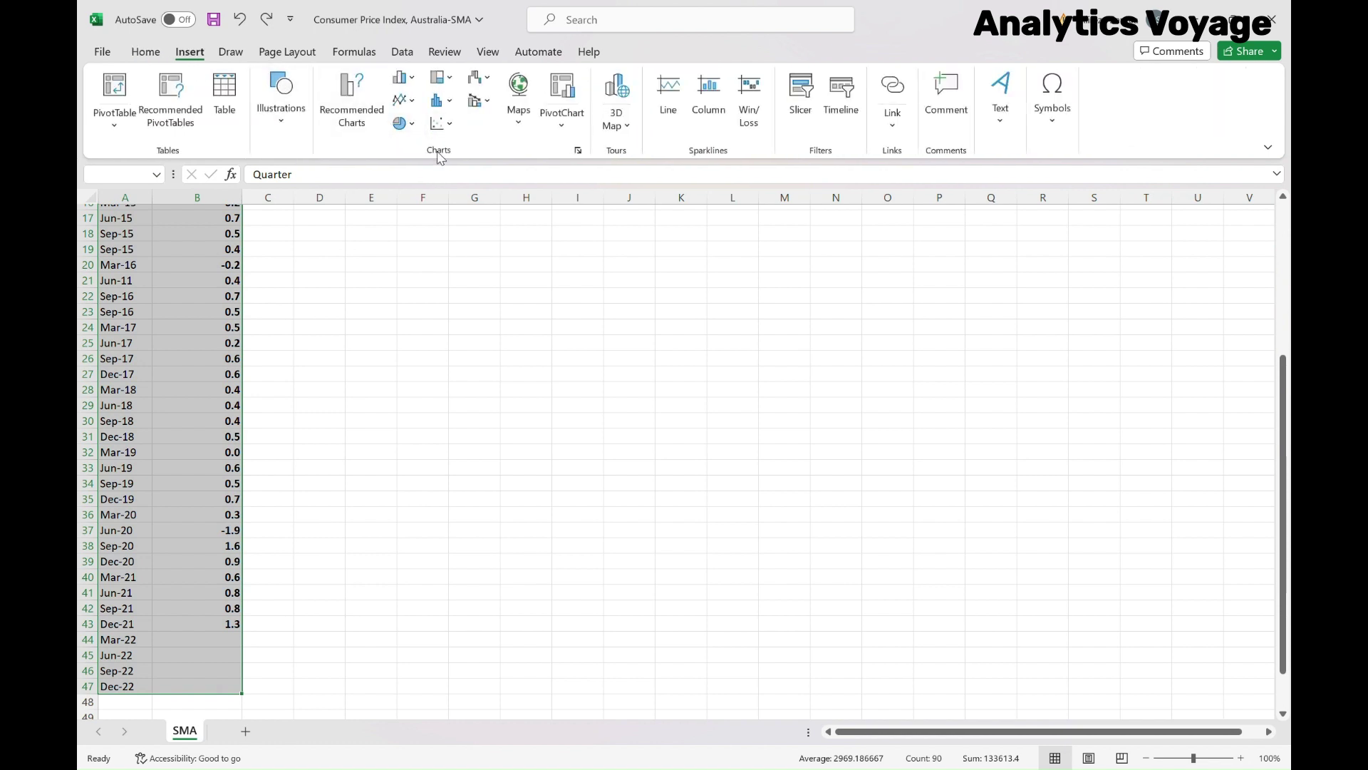
{"action": "left_click", "coordinate": [412, 101]}
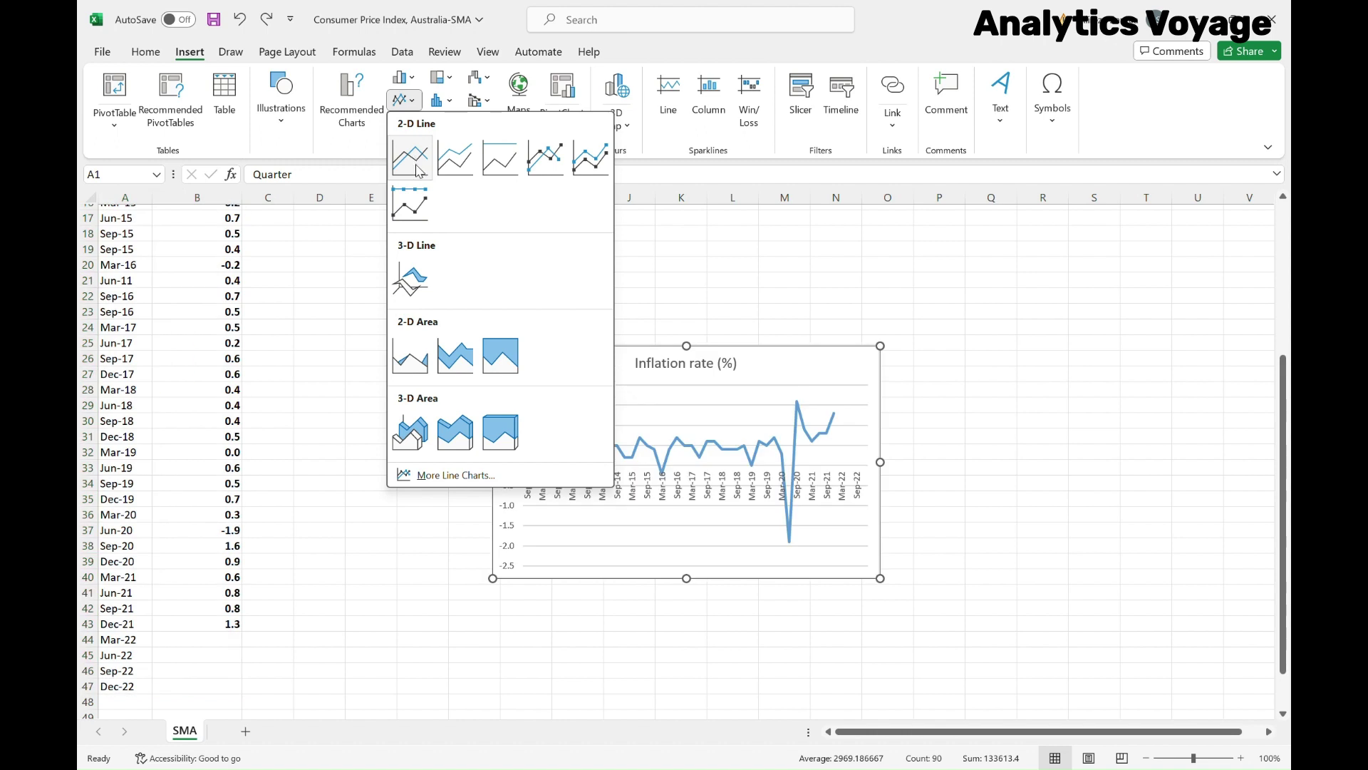
{"action": "left_click", "coordinate": [411, 157]}
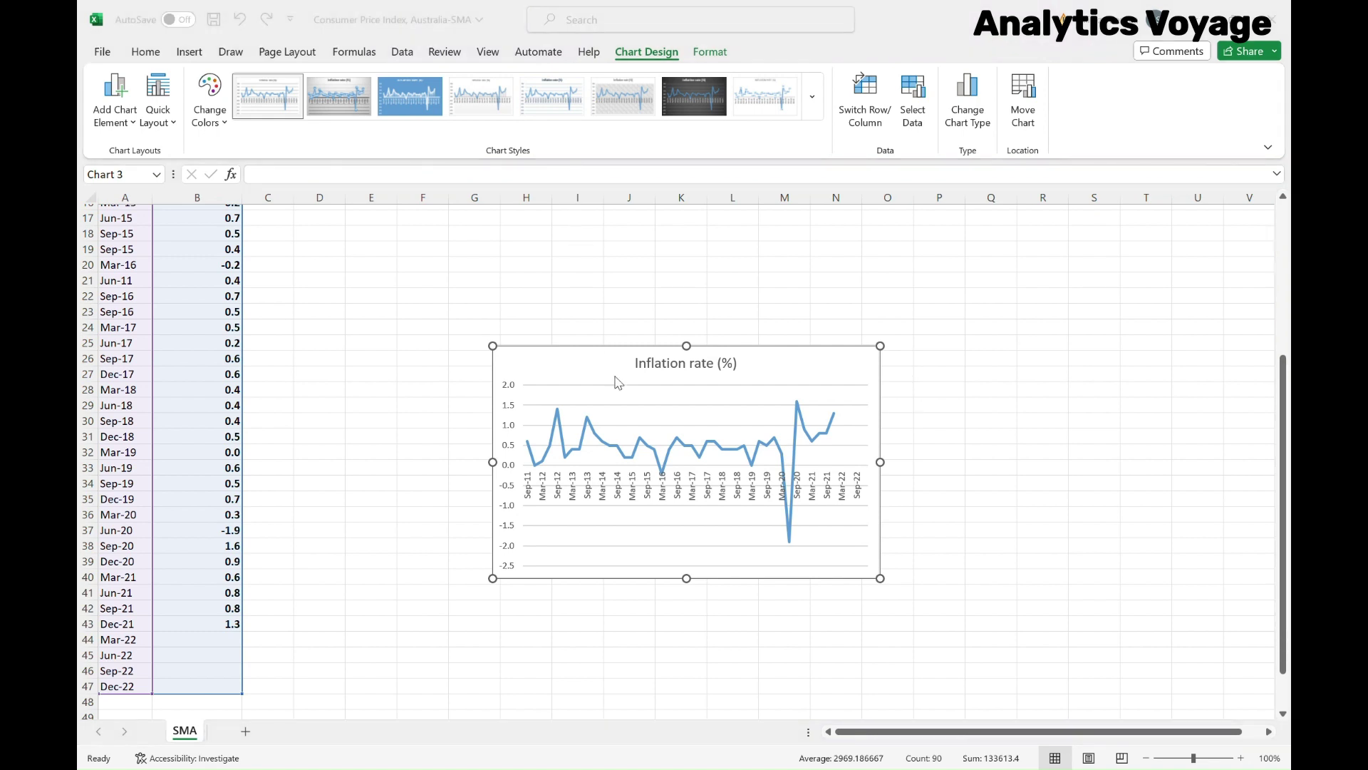
Step: Enlarge the inflation rate chart to span about columns E to Q and rows 19 to 43
{"action": "left_click", "coordinate": [587, 374]}
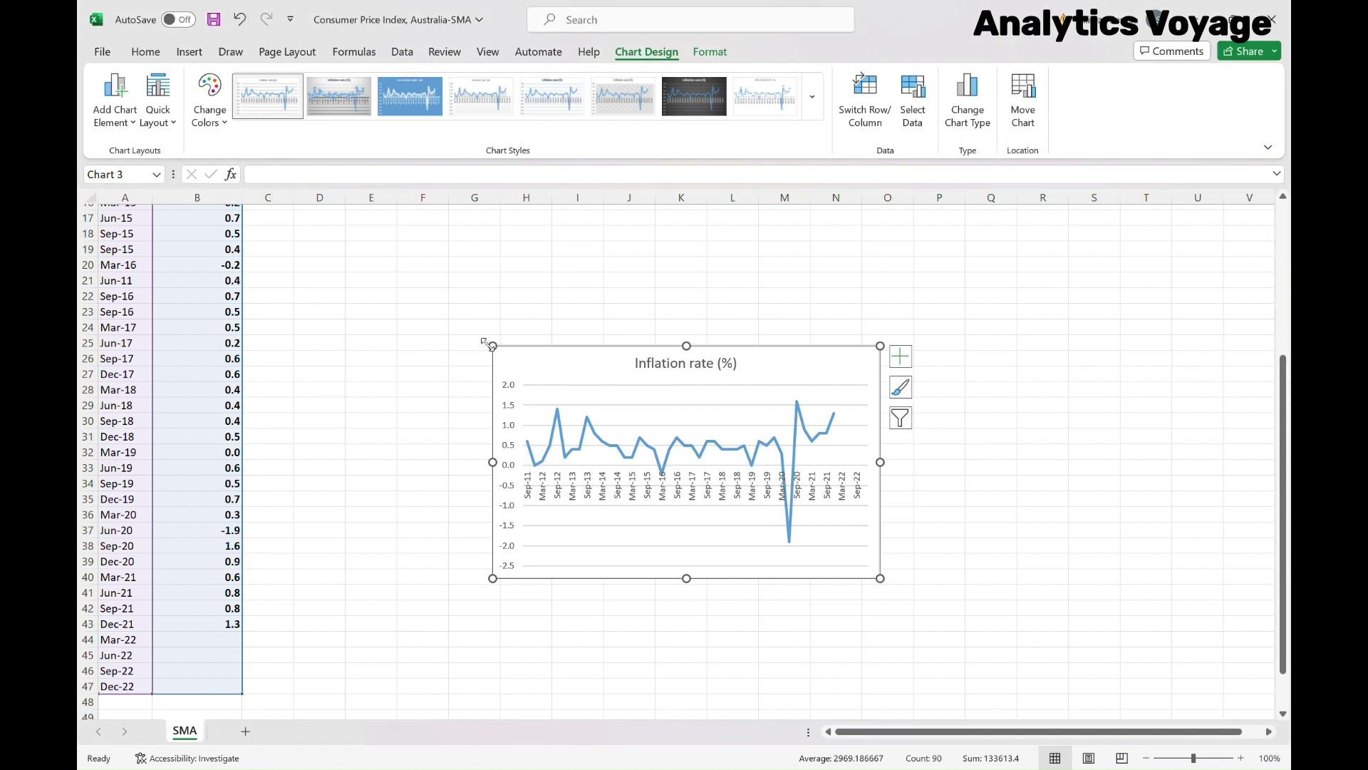
{"action": "left_click_drag", "start_coordinate": [493, 346], "coordinate": [365, 241]}
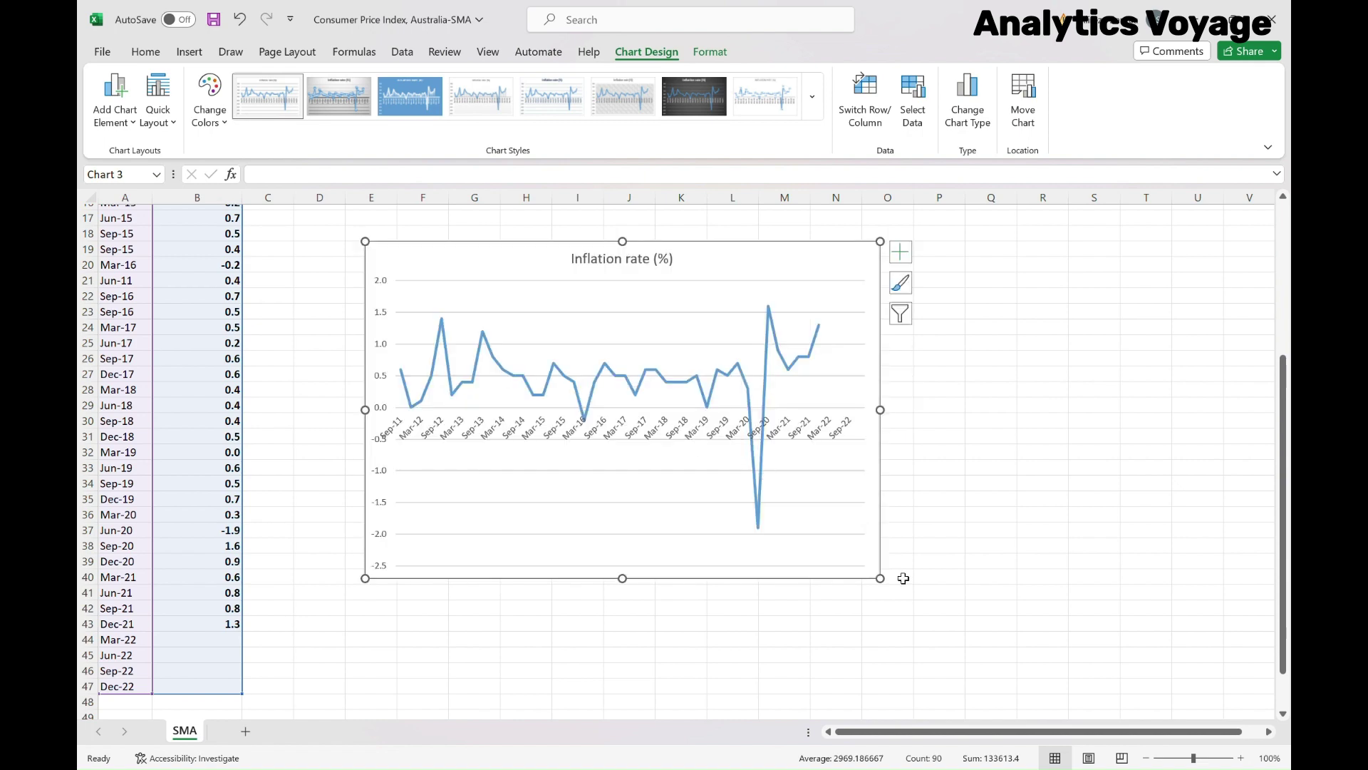
{"action": "left_click_drag", "start_coordinate": [880, 578], "coordinate": [1019, 633]}
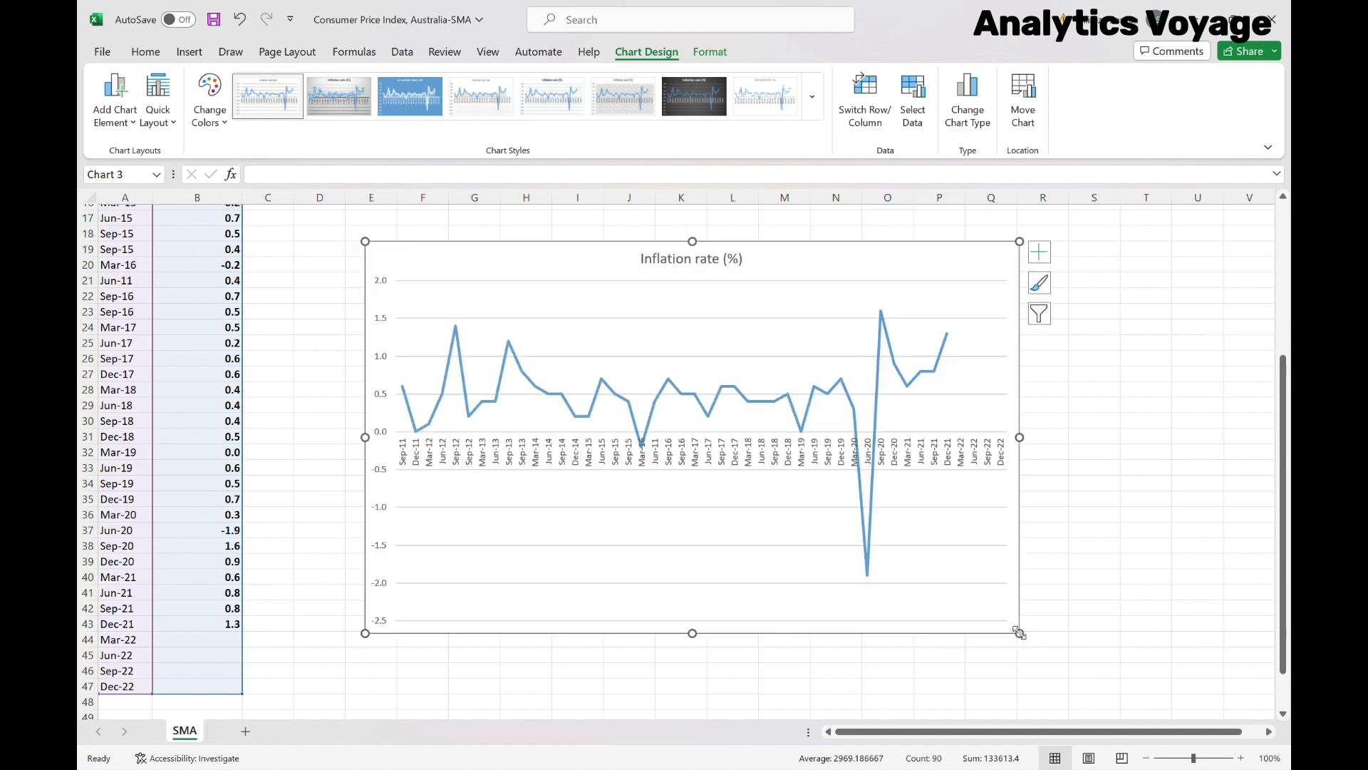
{"action": "left_click", "coordinate": [1101, 576]}
{"action": "scroll", "coordinate": [1102, 576], "scroll_direction": "up", "scroll_amount": 4}
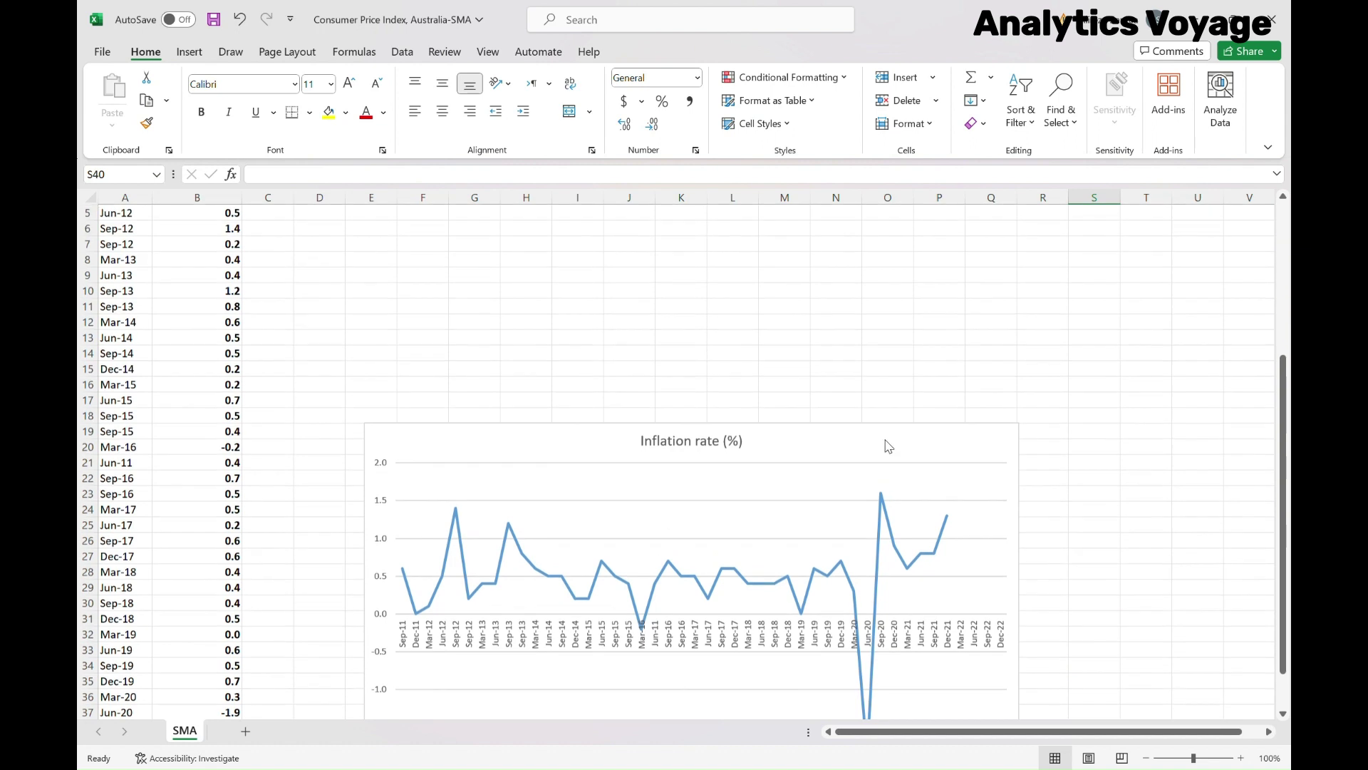
Step: Try moving the inflation rate chart up to about row 8 and adding a linear trendline to it
{"action": "left_click", "coordinate": [885, 437]}
{"action": "left_click_drag", "start_coordinate": [855, 437], "coordinate": [817, 268]}
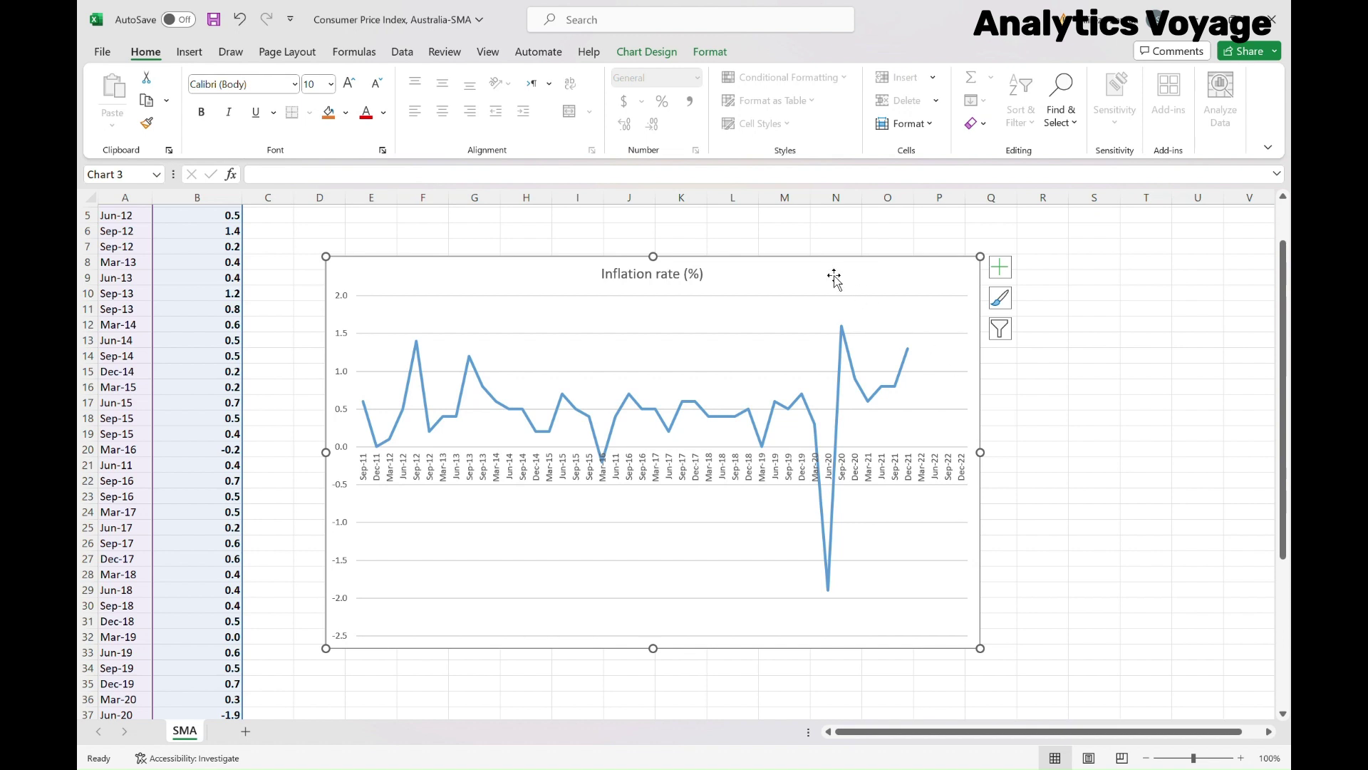
{"action": "left_click", "coordinate": [653, 62]}
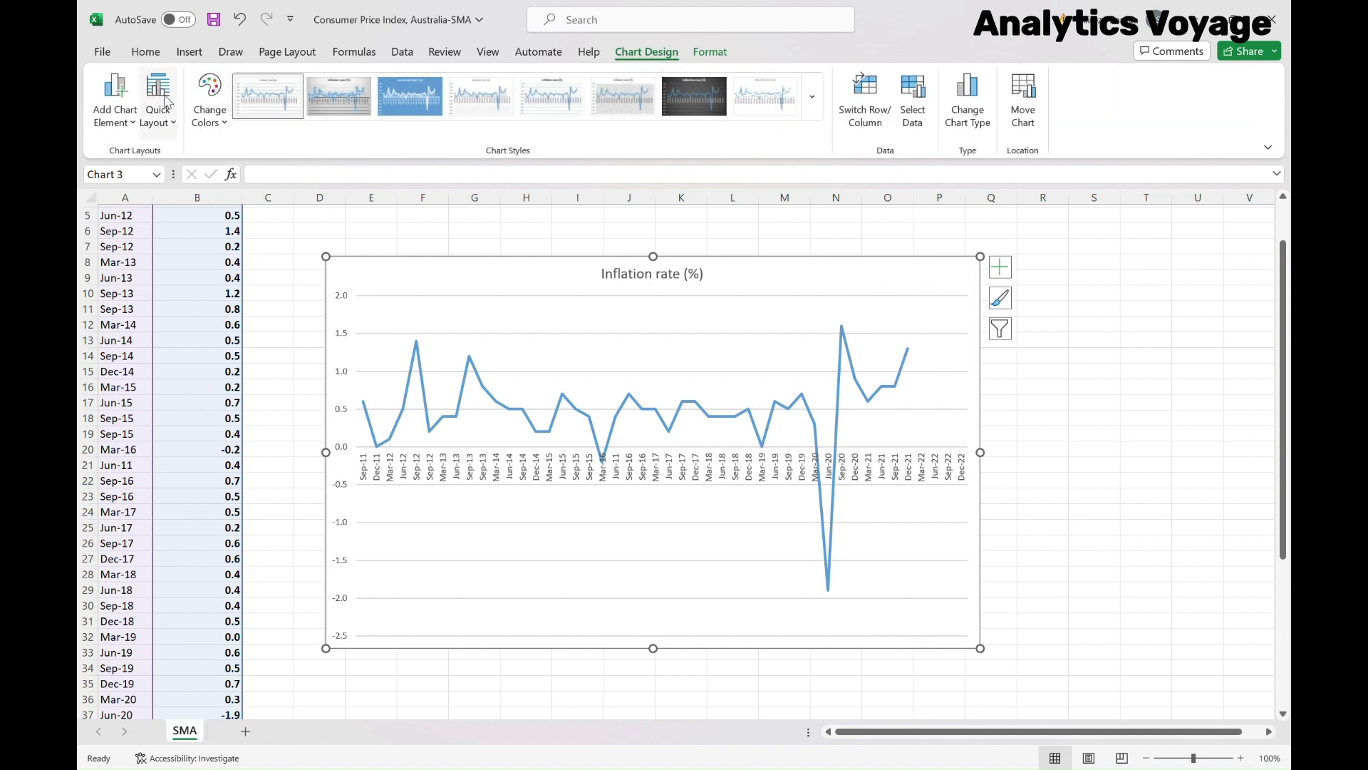
{"action": "left_click", "coordinate": [117, 126]}
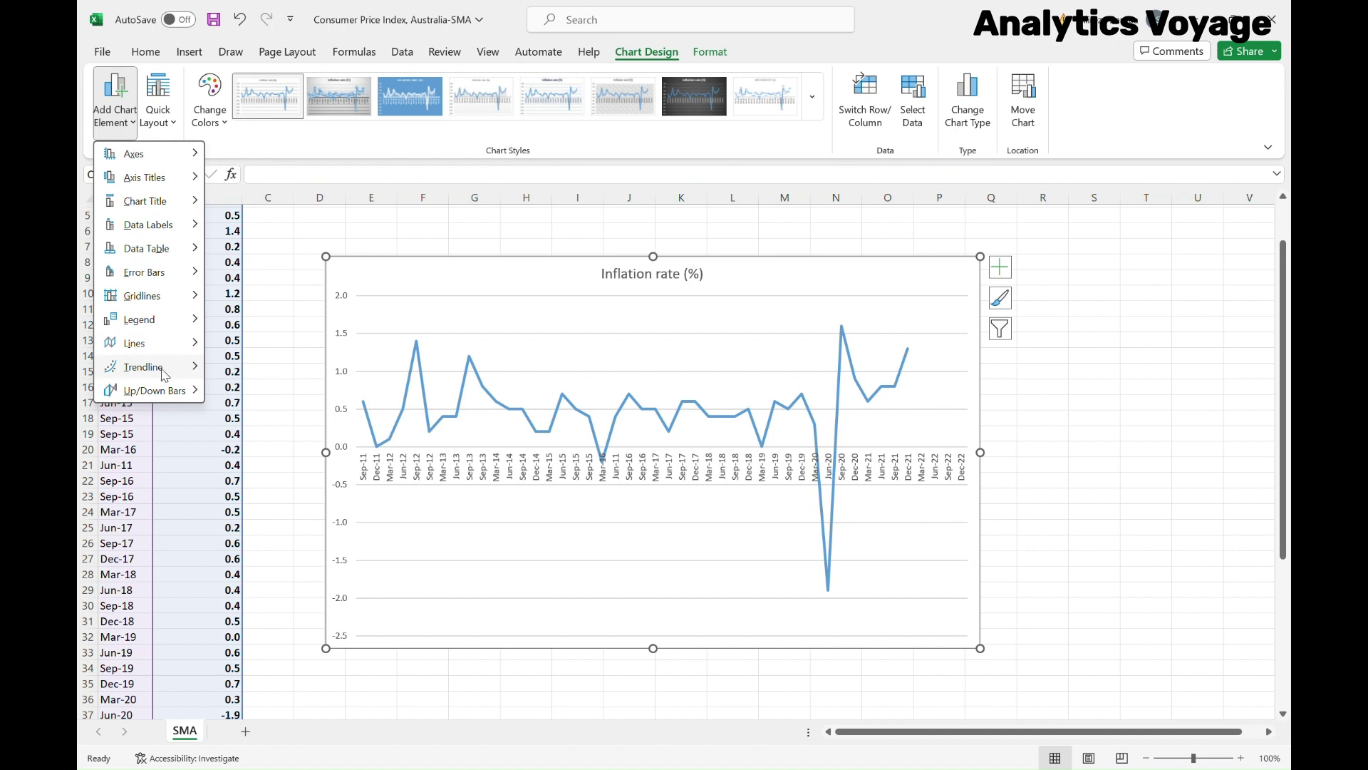
{"action": "mouse_move", "coordinate": [164, 375]}
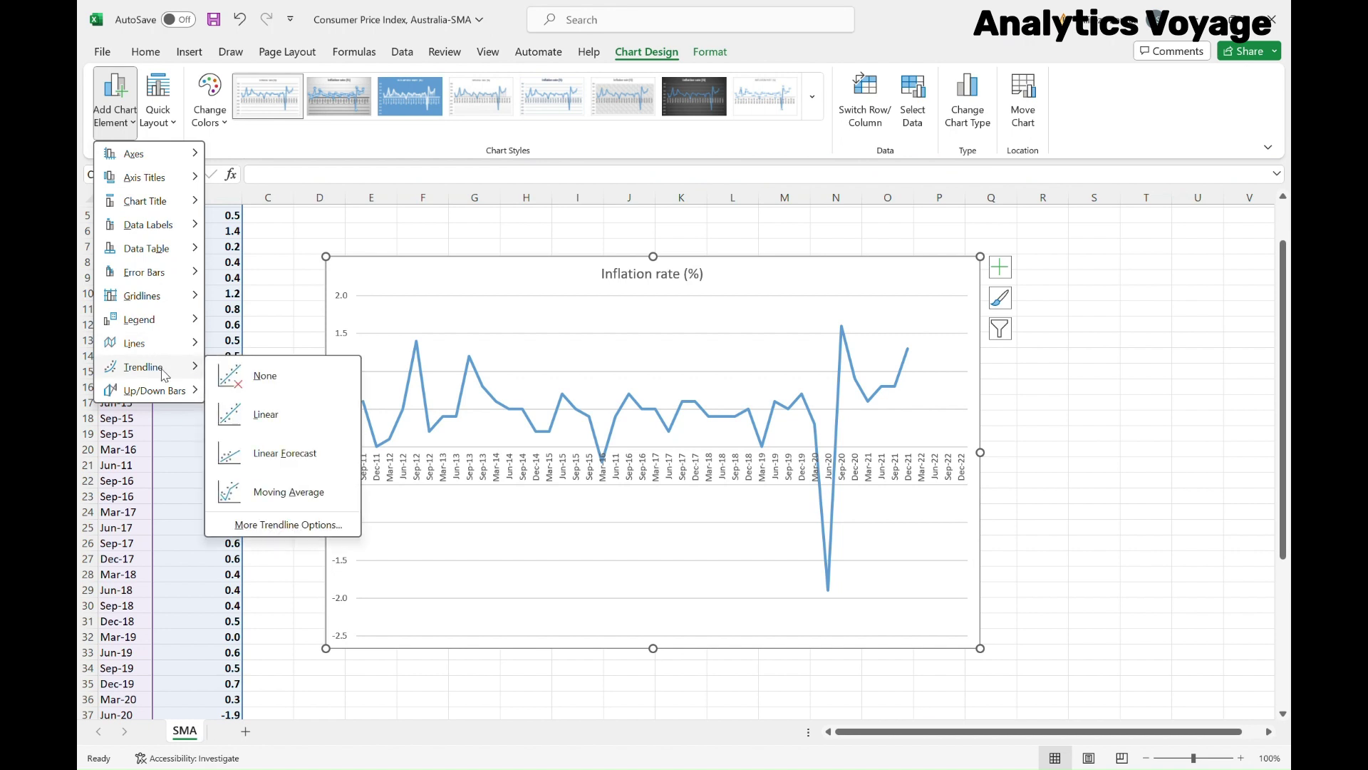
{"action": "left_click", "coordinate": [268, 415]}
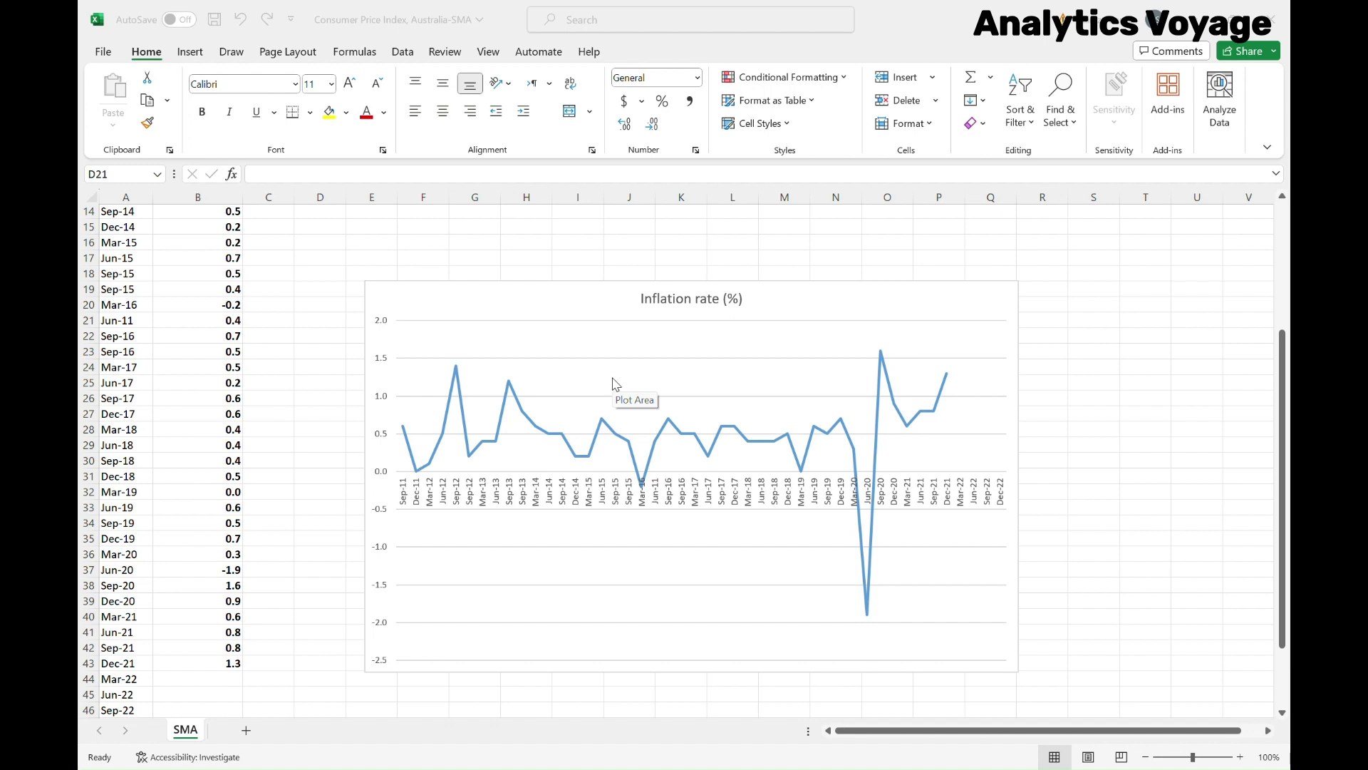
Step: Shrink the inflation rate chart and move it to about columns O to T, rows 2 to 19
{"action": "left_click", "coordinate": [383, 290]}
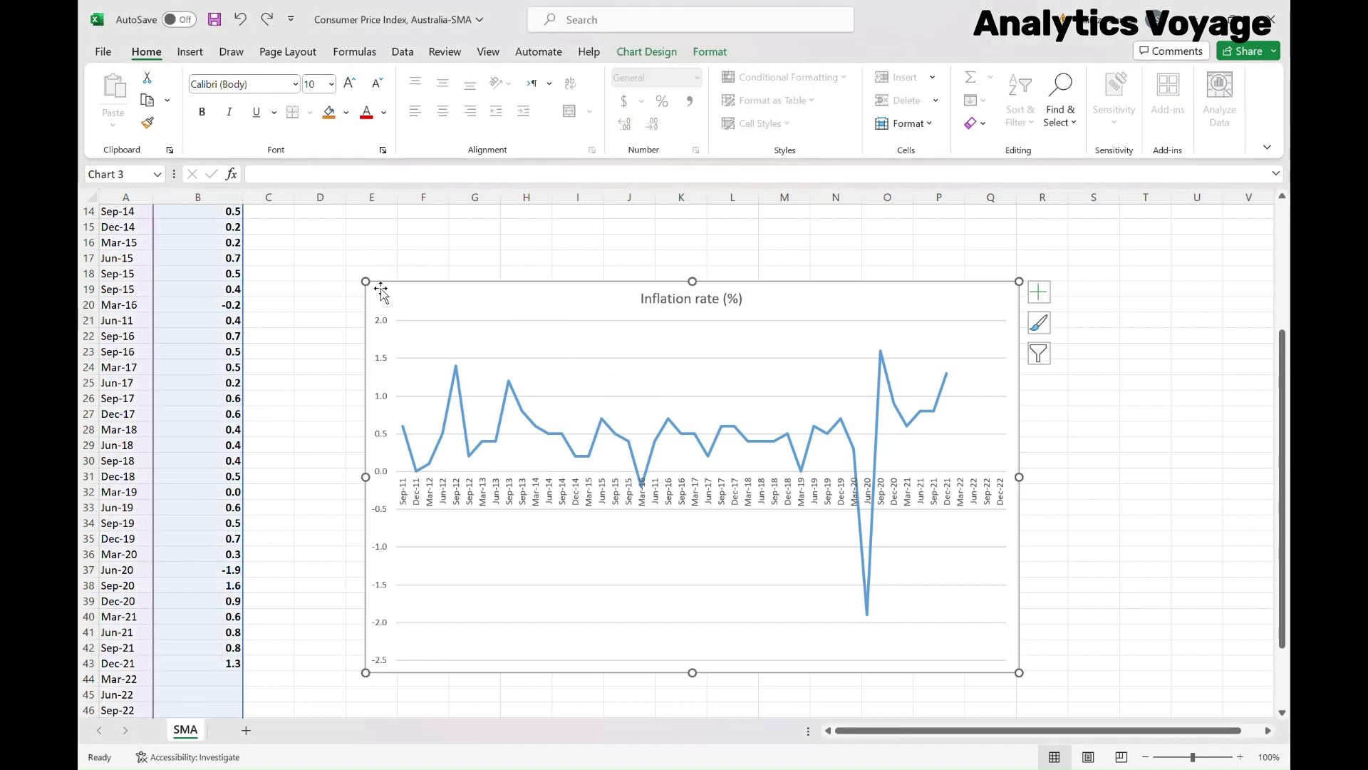
{"action": "left_click_drag", "start_coordinate": [366, 282], "coordinate": [707, 391]}
{"action": "scroll", "coordinate": [706, 391], "scroll_direction": "up", "scroll_amount": 5}
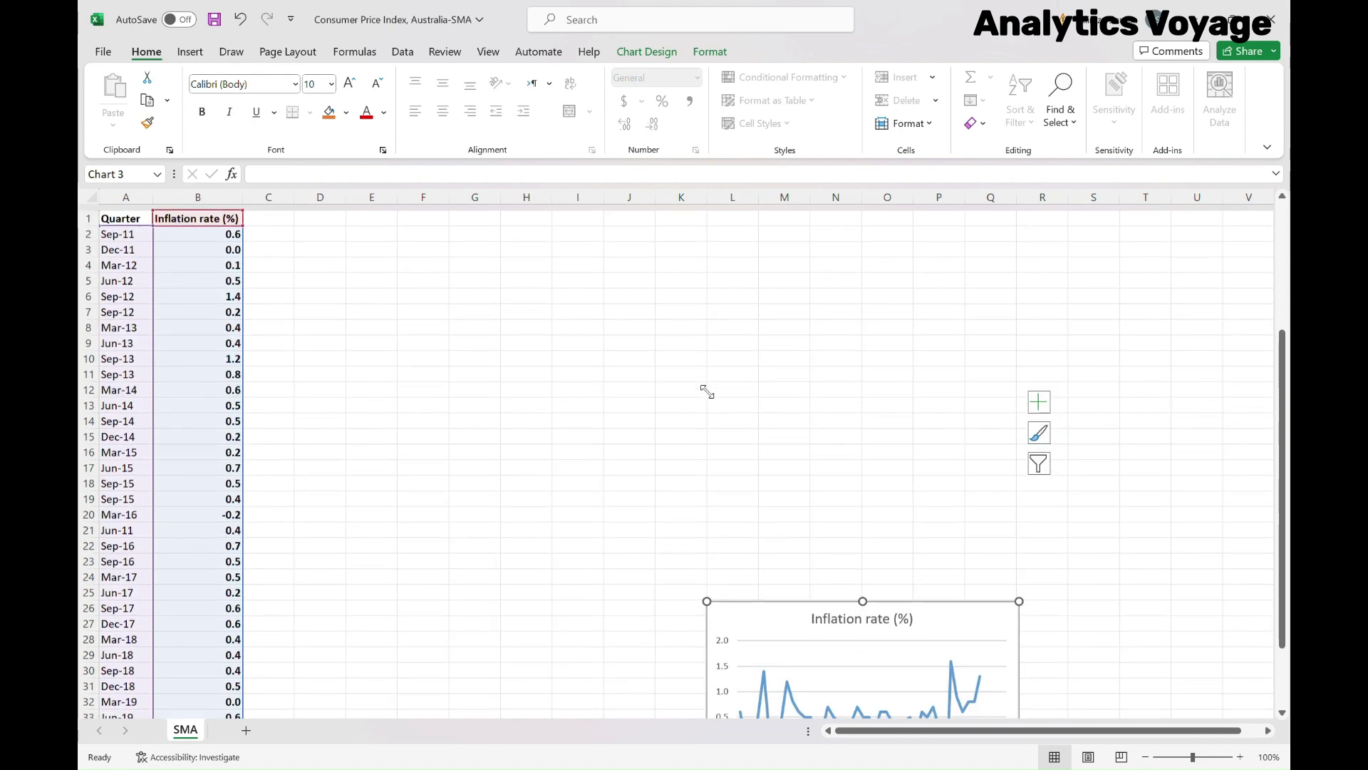
{"action": "left_click_drag", "start_coordinate": [951, 618], "coordinate": [1113, 250]}
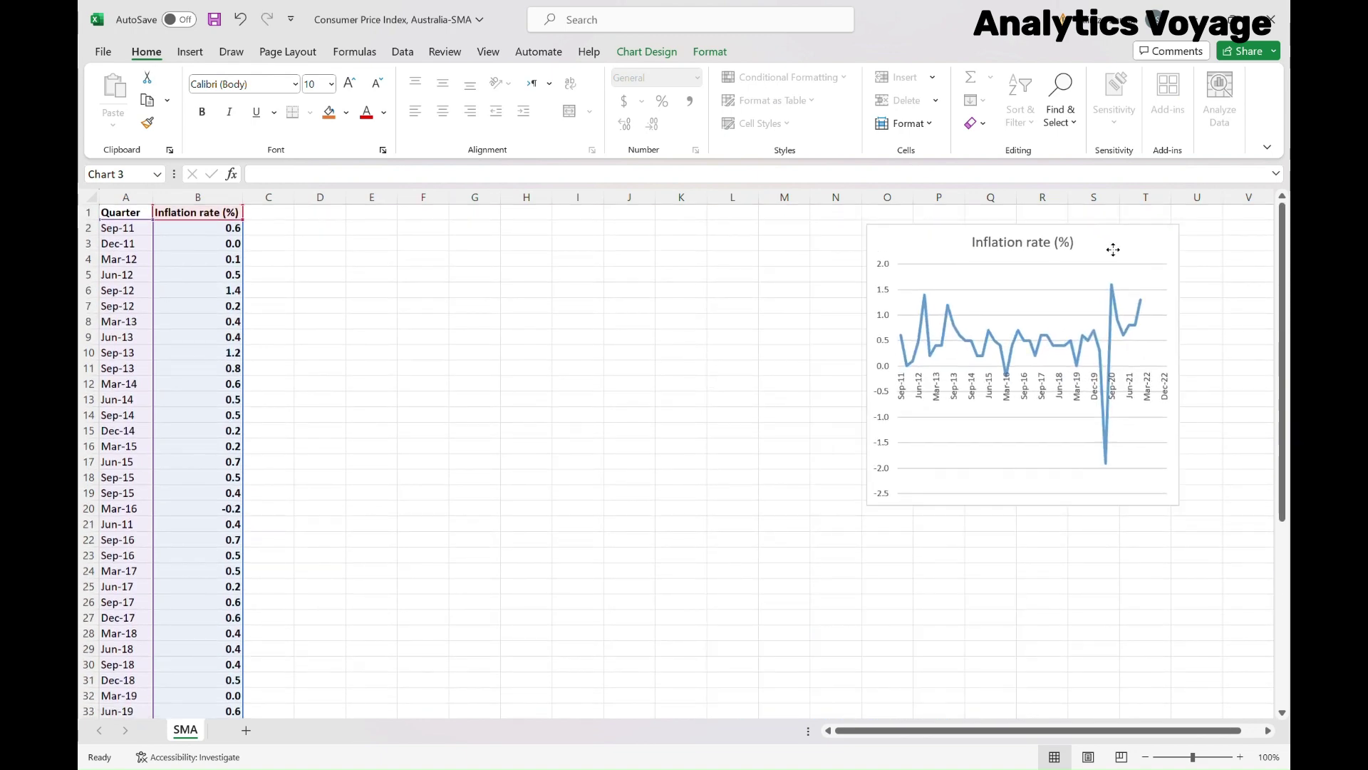
{"action": "left_click", "coordinate": [282, 226]}
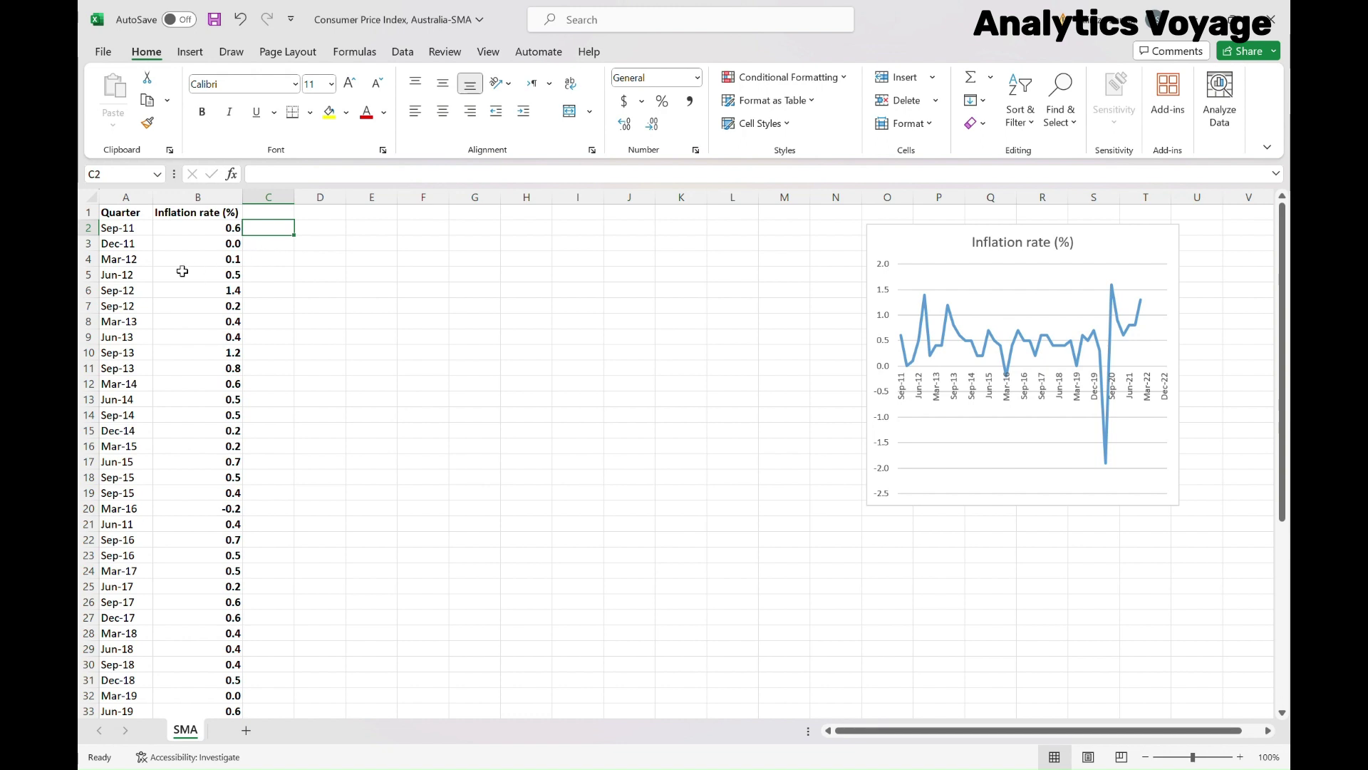
{"action": "left_click", "coordinate": [271, 295]}
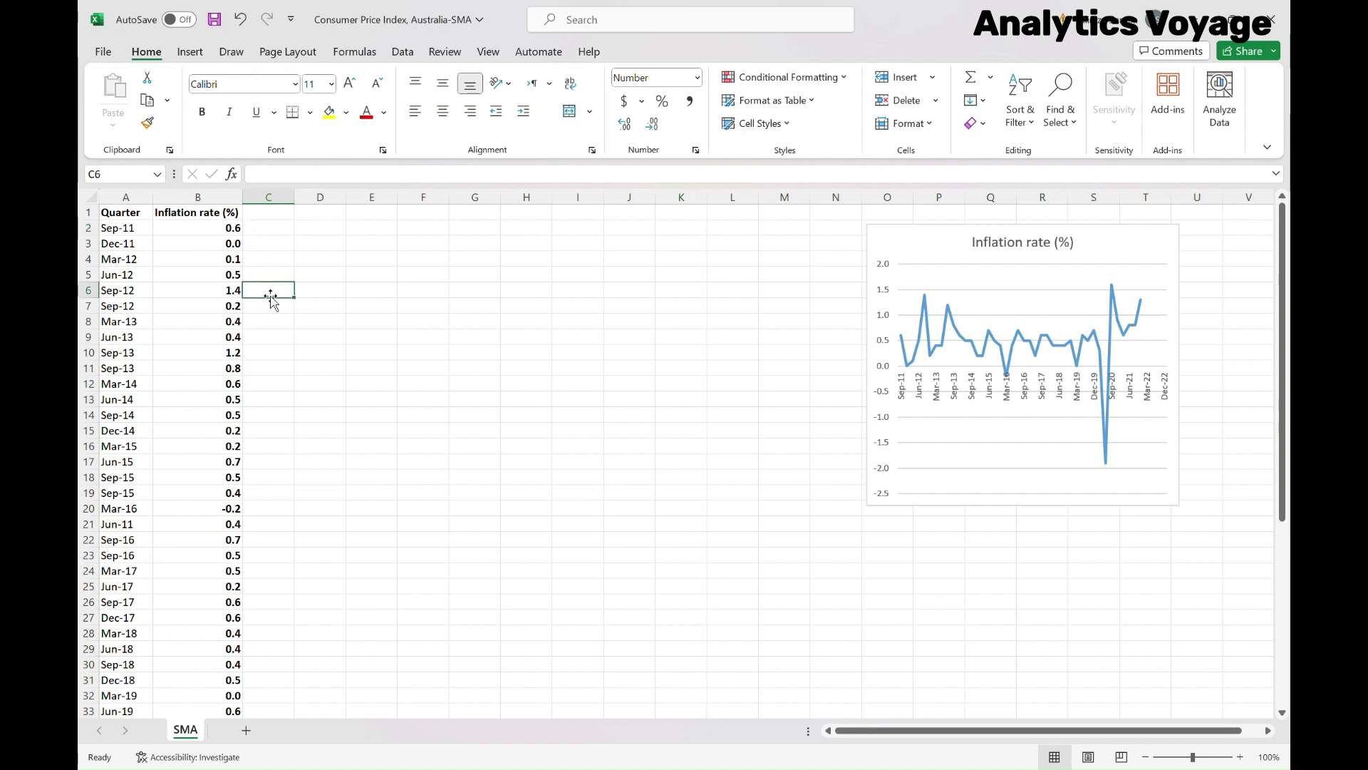
{"action": "left_click_drag", "start_coordinate": [120, 294], "coordinate": [247, 291]}
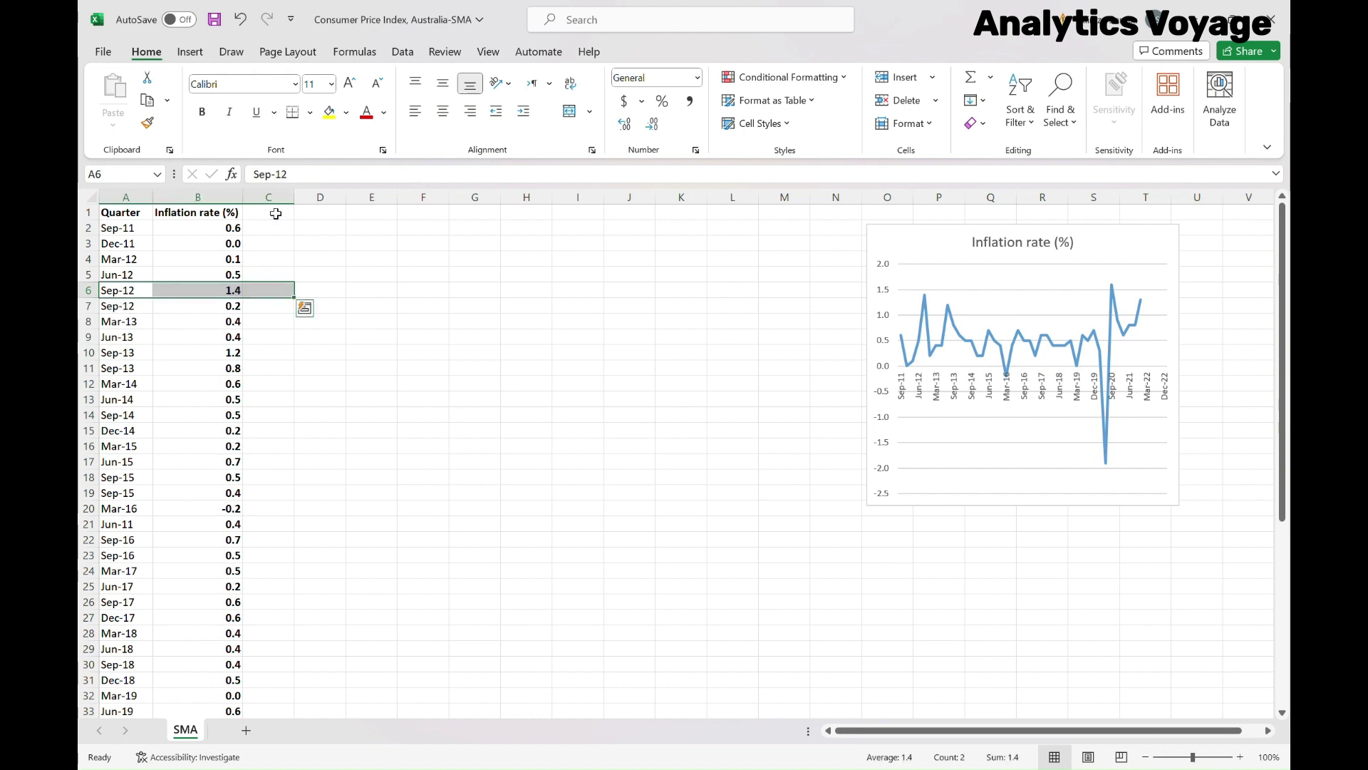
Step: Enter the header Prediction in cell C1 and fit column C to its contents
{"action": "left_click", "coordinate": [276, 214]}
{"action": "type", "text": "Pre"}
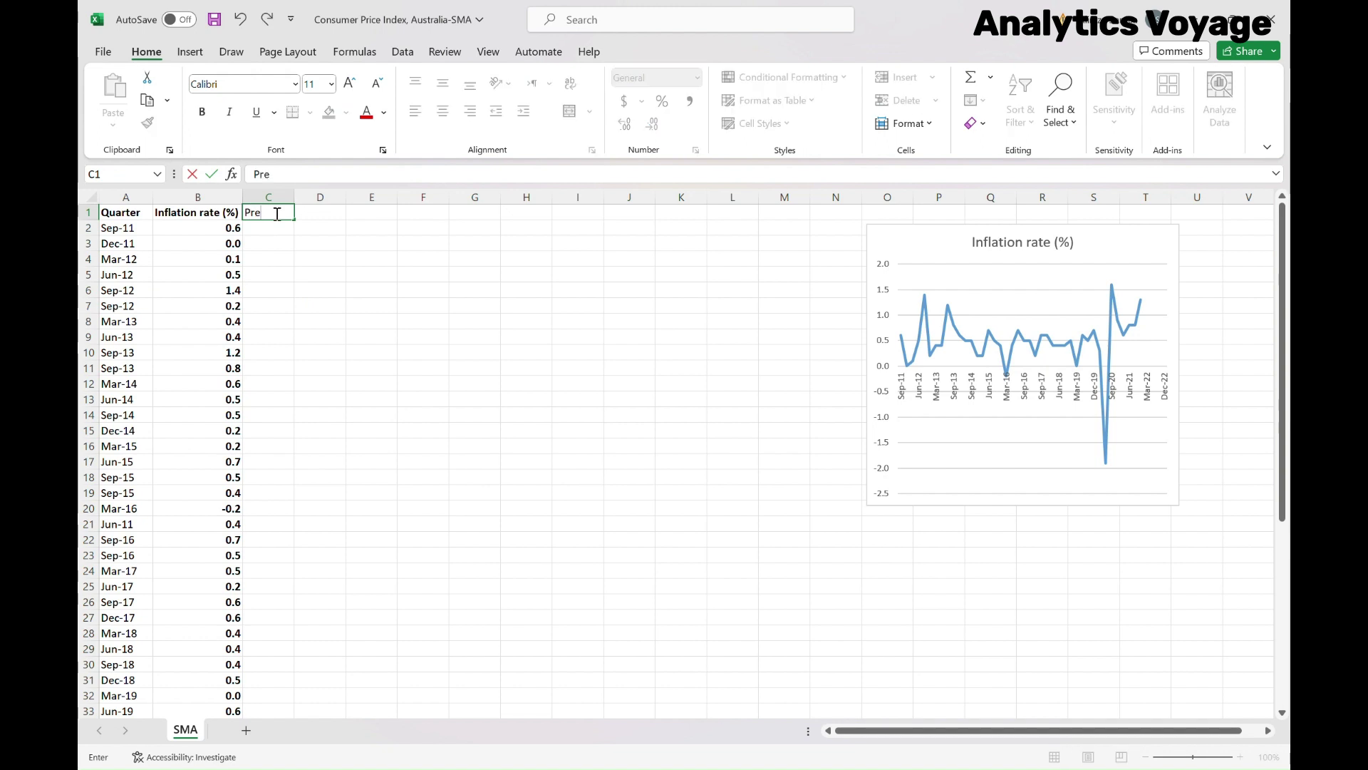
{"action": "type", "text": "diction"}
{"action": "key", "text": "Return"}
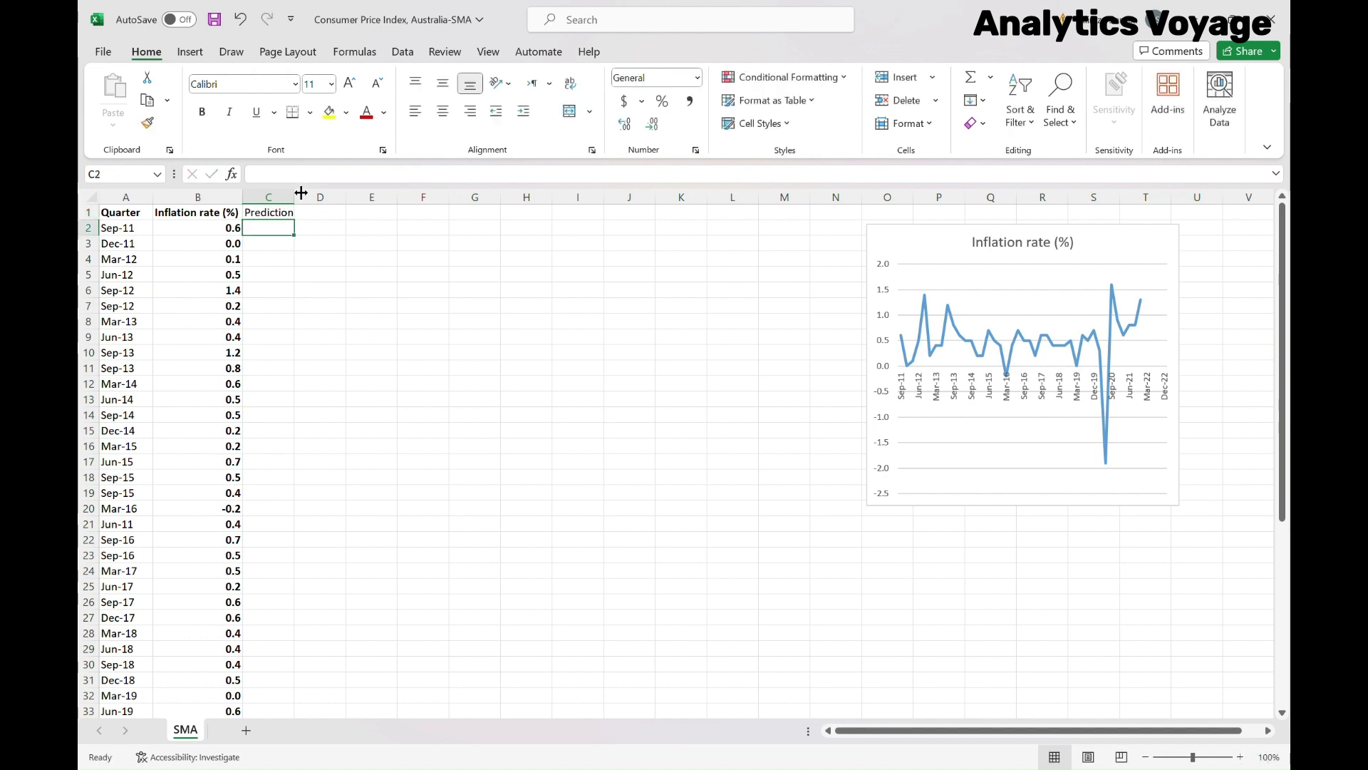
{"action": "double_click", "coordinate": [301, 192]}
Step: Enter the four-quarter moving average formula =AVERAGE(B2:B5) in cell C6 as the Sep-12 prediction
{"action": "left_click", "coordinate": [270, 274]}
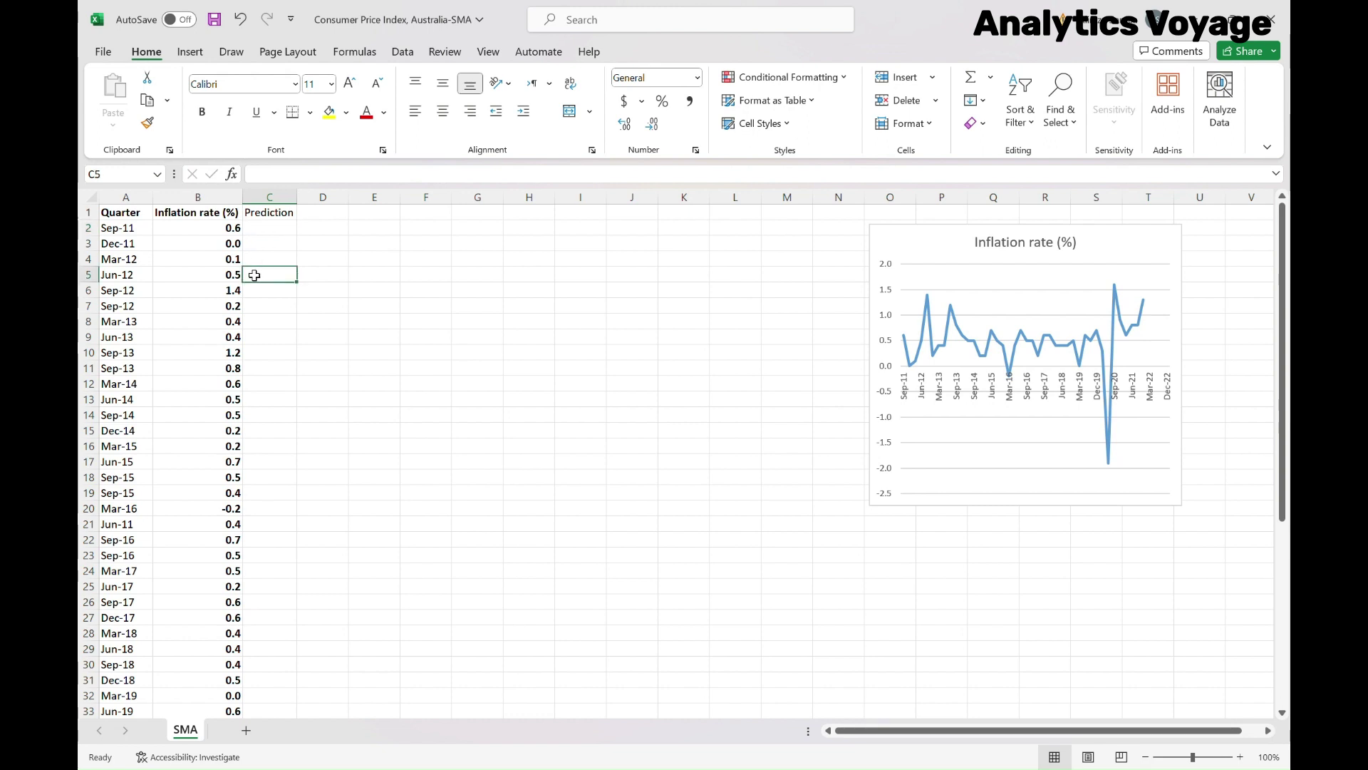
{"action": "left_click", "coordinate": [277, 288]}
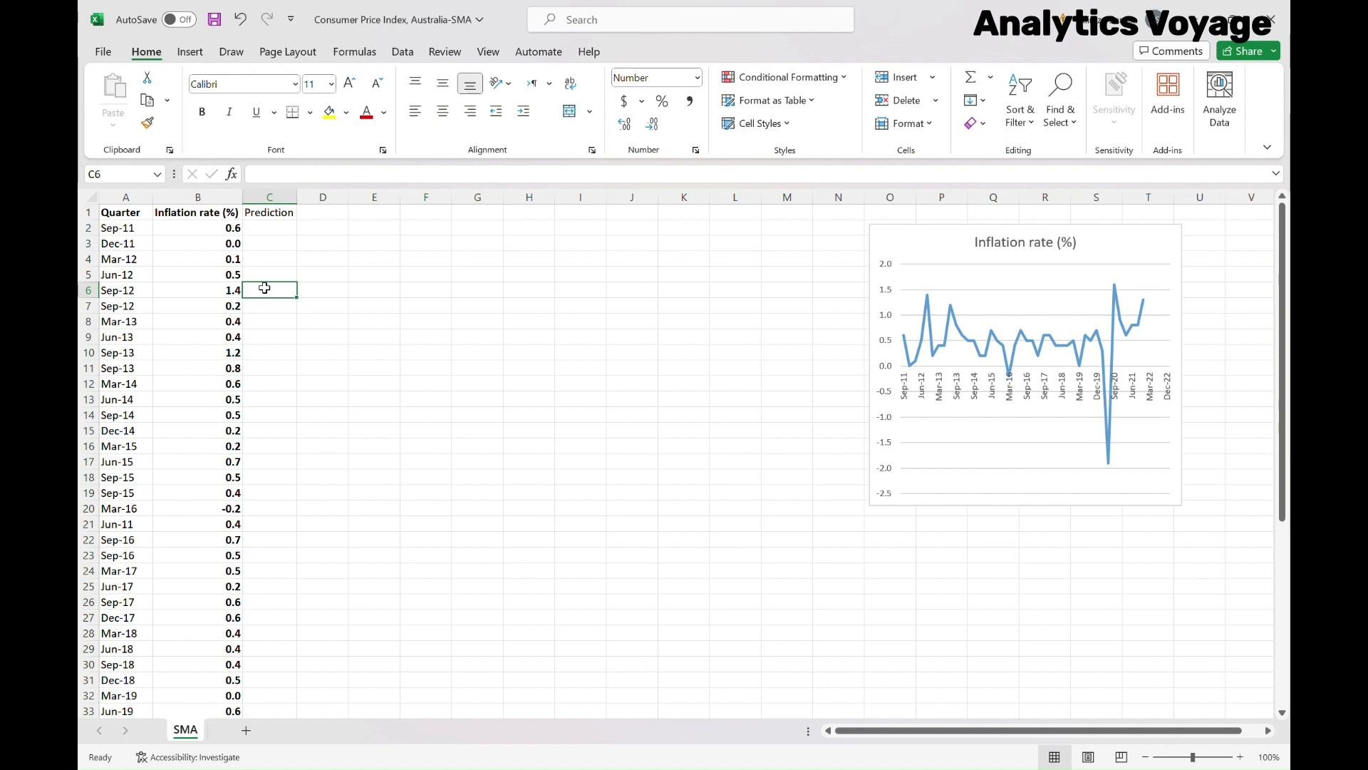
{"action": "type", "text": "="}
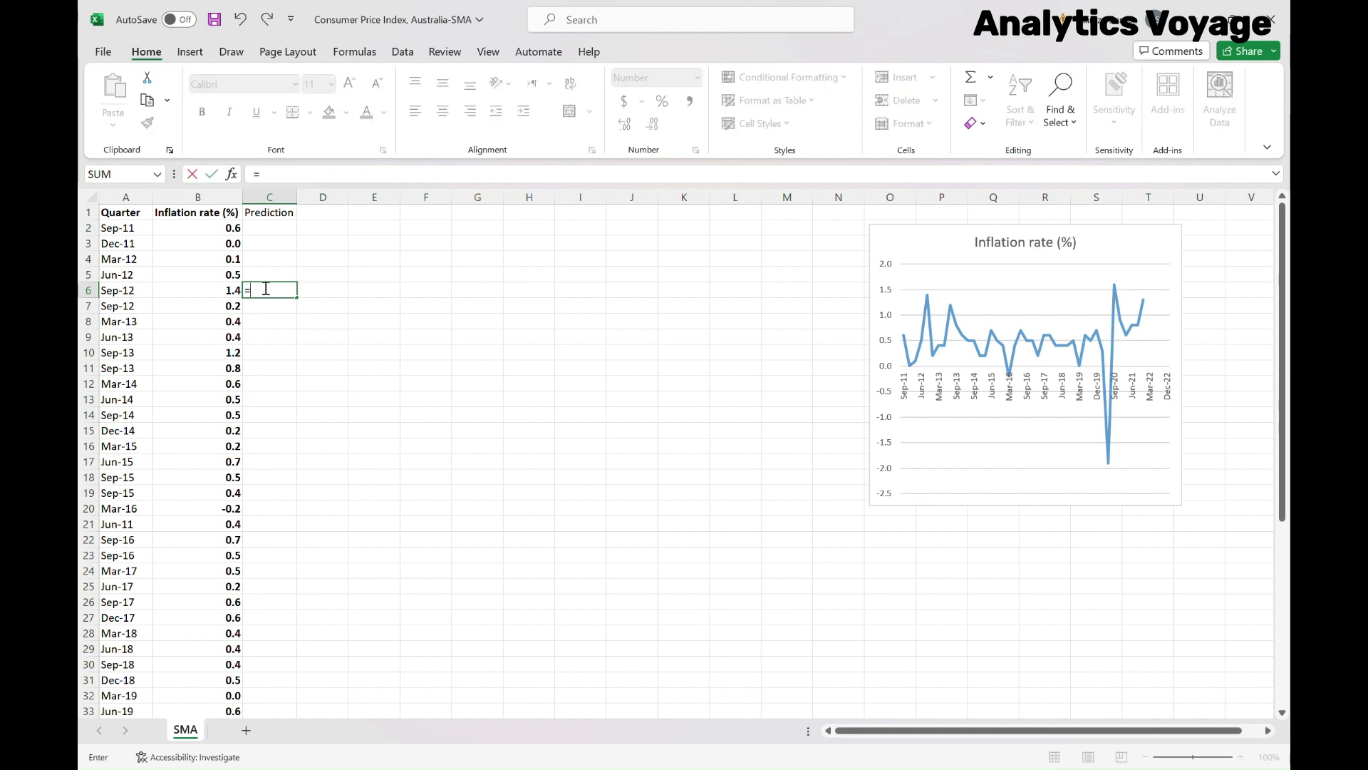
{"action": "type", "text": "av"}
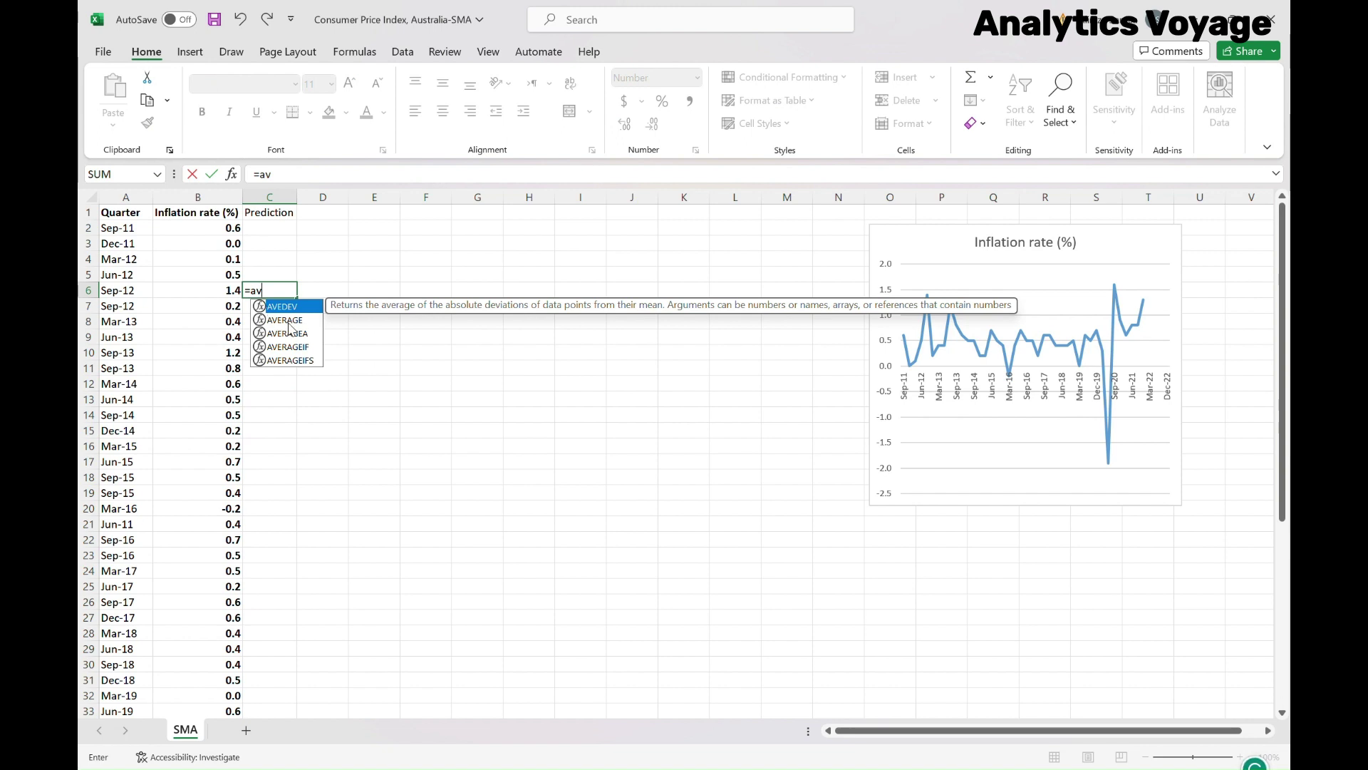
{"action": "double_click", "coordinate": [285, 319]}
{"action": "left_click_drag", "start_coordinate": [236, 228], "coordinate": [235, 274]}
{"action": "type", "text": ")"}
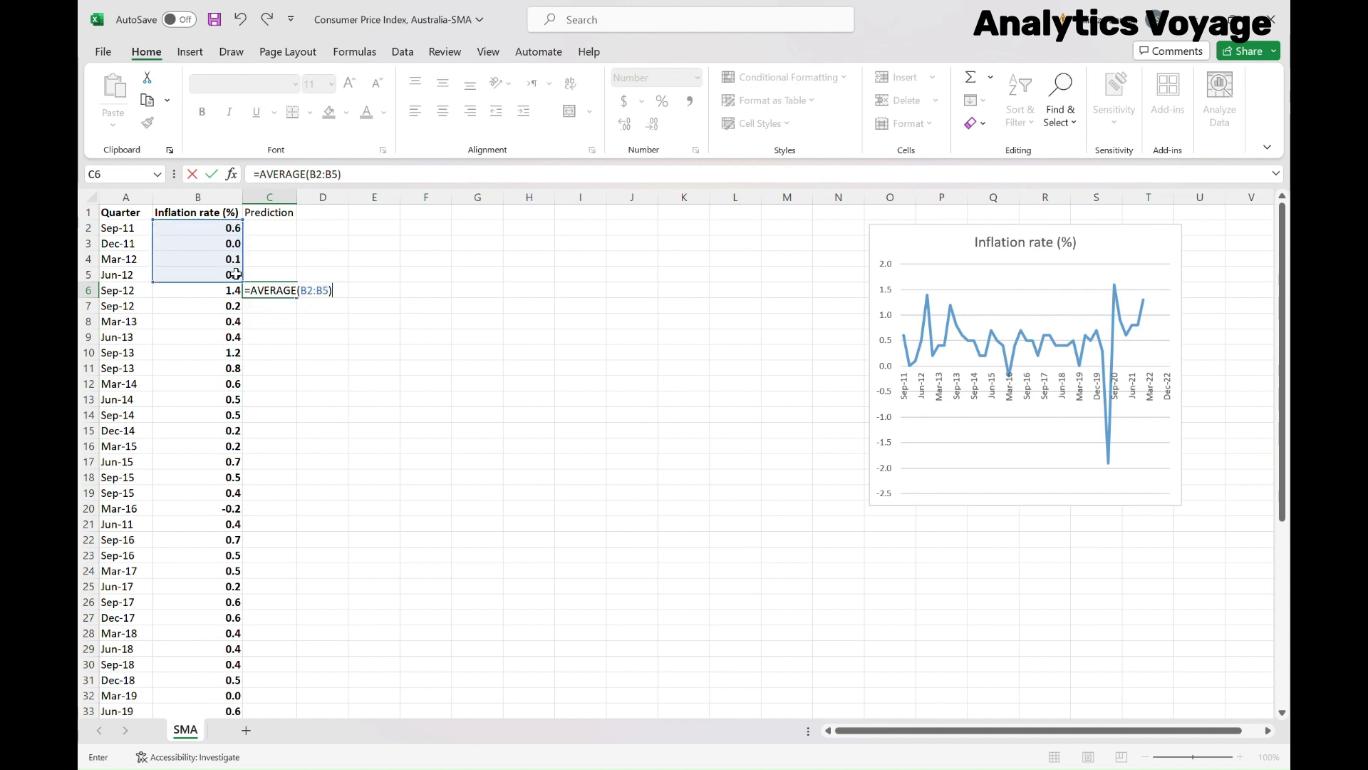
{"action": "key", "text": "Return"}
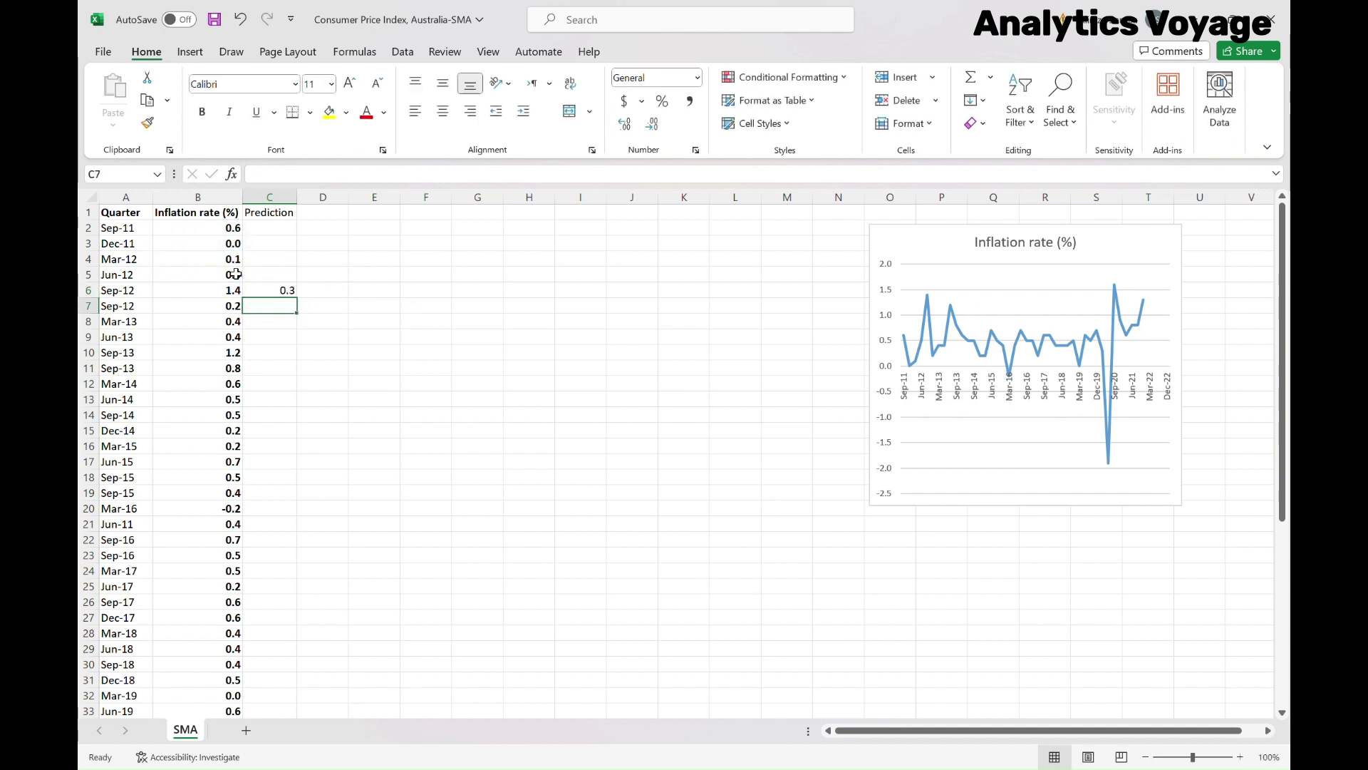
Step: Fill the average formula from C6 down to C47 and show the predictions with three decimal places
{"action": "left_click", "coordinate": [283, 288]}
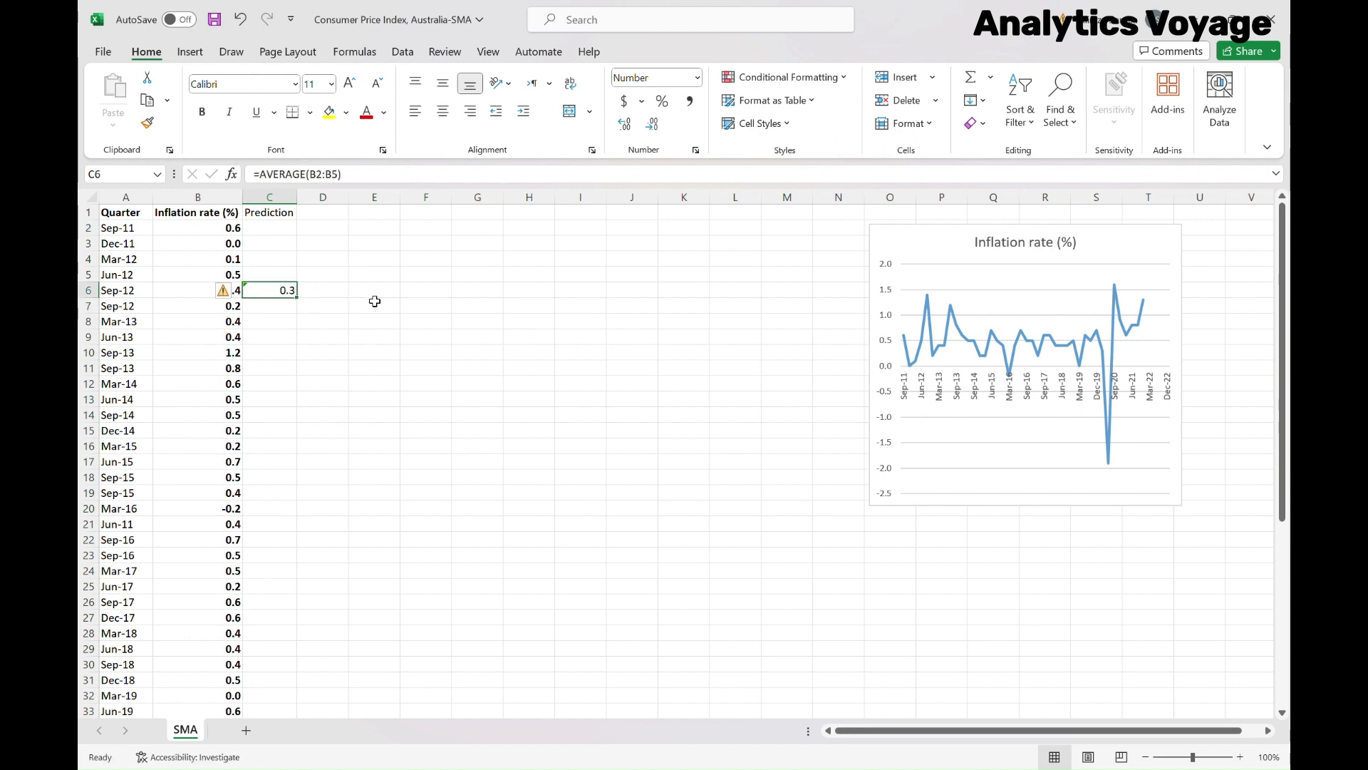
{"action": "left_click_drag", "start_coordinate": [296, 297], "coordinate": [288, 699]}
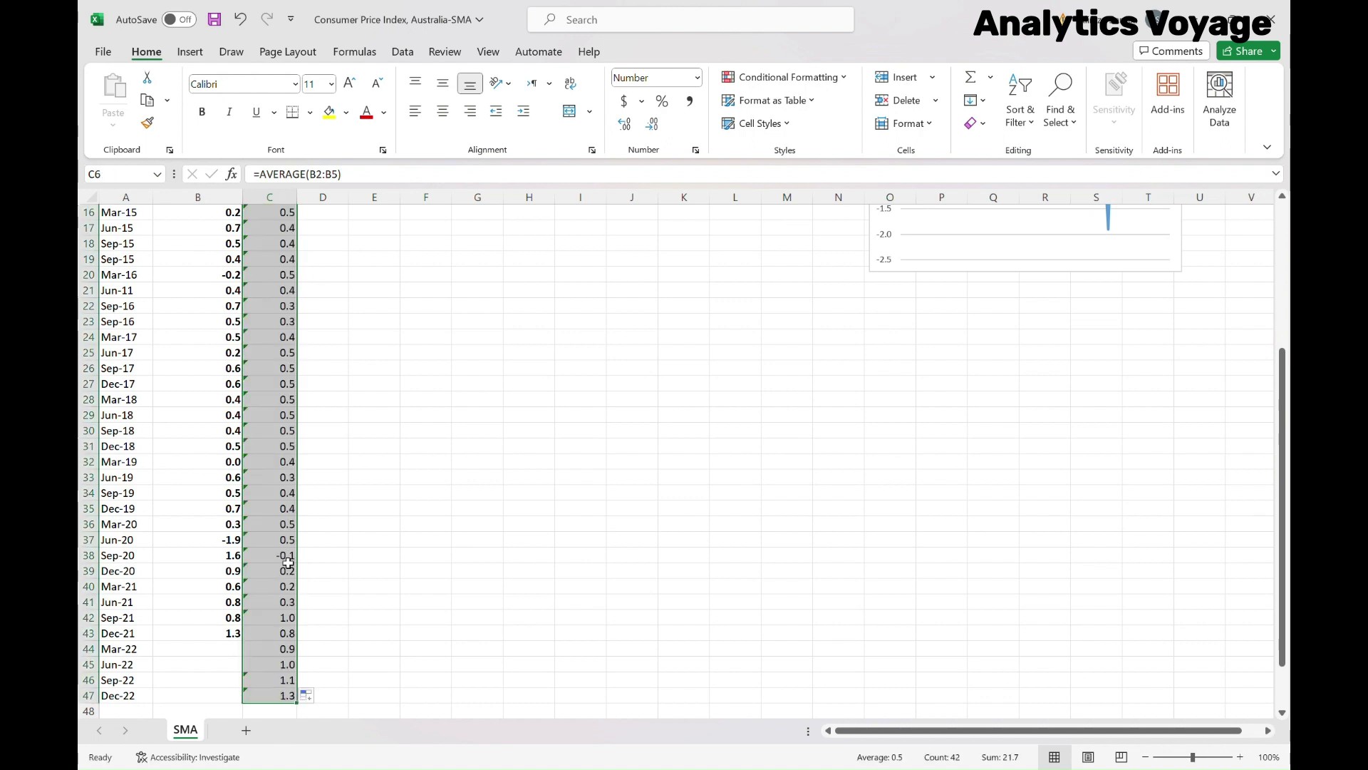
{"action": "scroll", "coordinate": [305, 440], "scroll_direction": "up", "scroll_amount": 5}
{"action": "left_click", "coordinate": [625, 124]}
{"action": "left_click", "coordinate": [625, 124]}
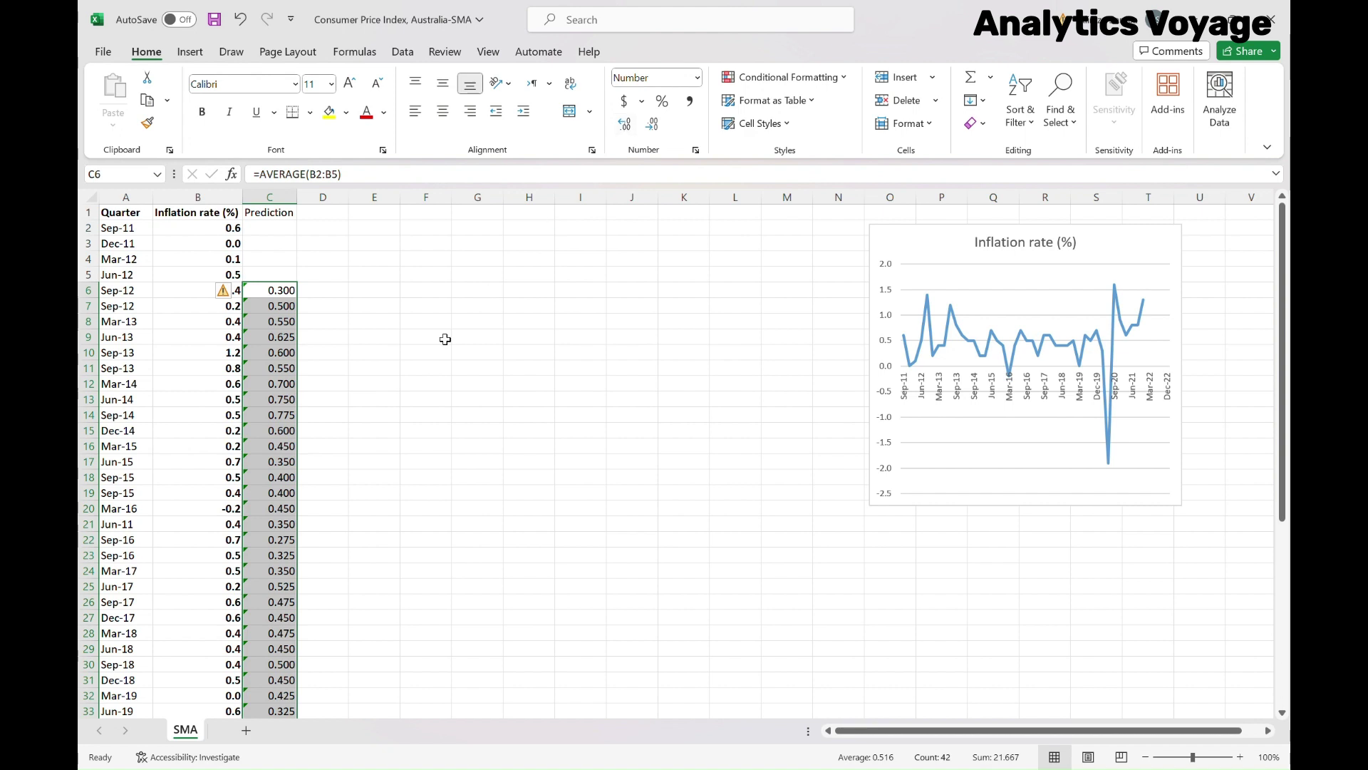
{"action": "left_click", "coordinate": [319, 399]}
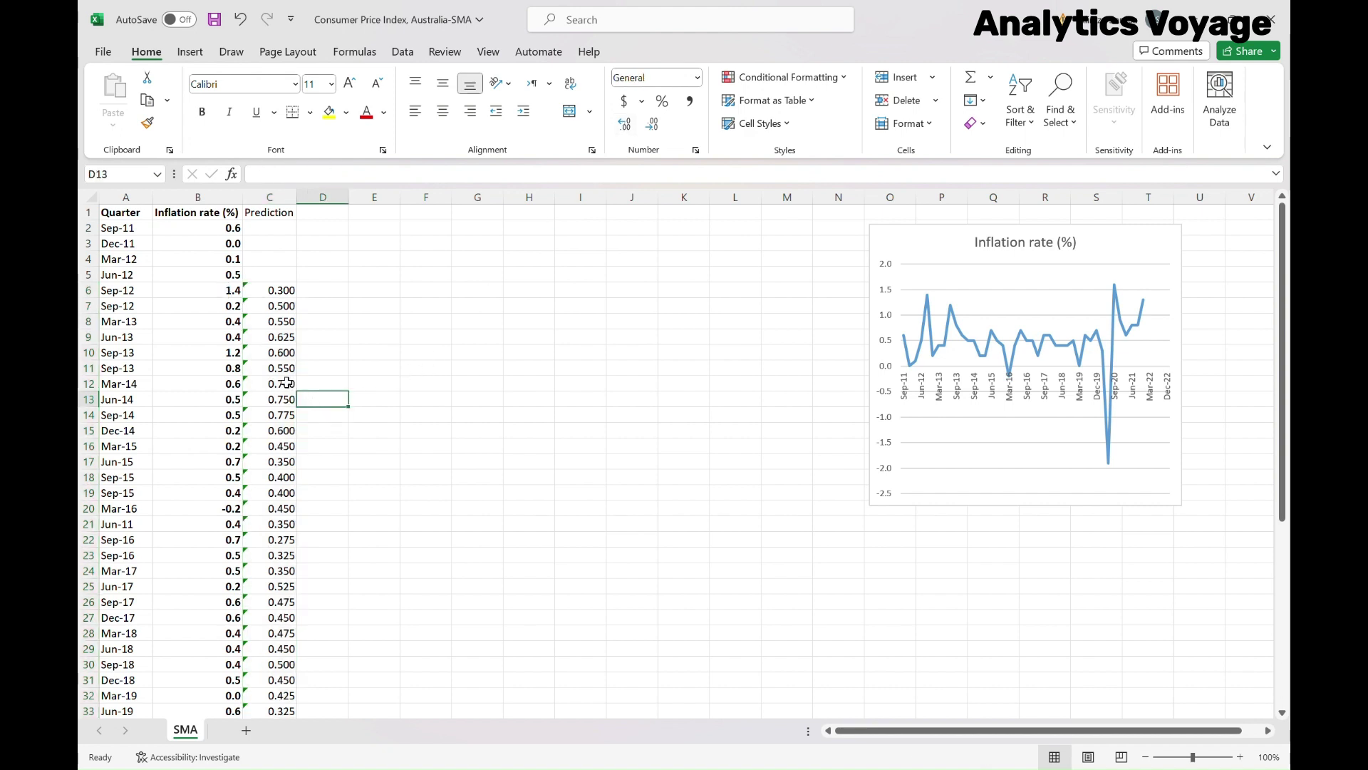
Step: Examine which four quarters the prediction formulas in C12, C24 and C35 average
{"action": "left_click", "coordinate": [284, 383]}
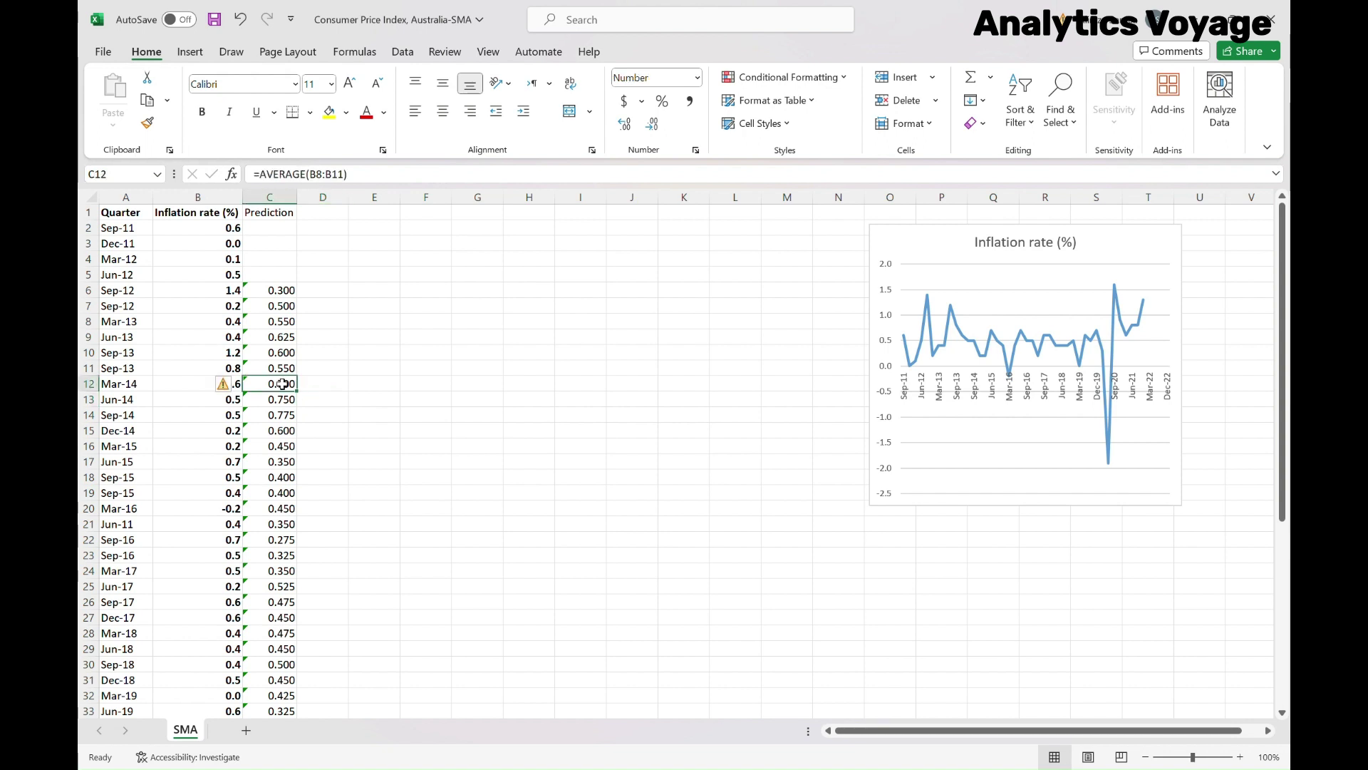
{"action": "double_click", "coordinate": [284, 384]}
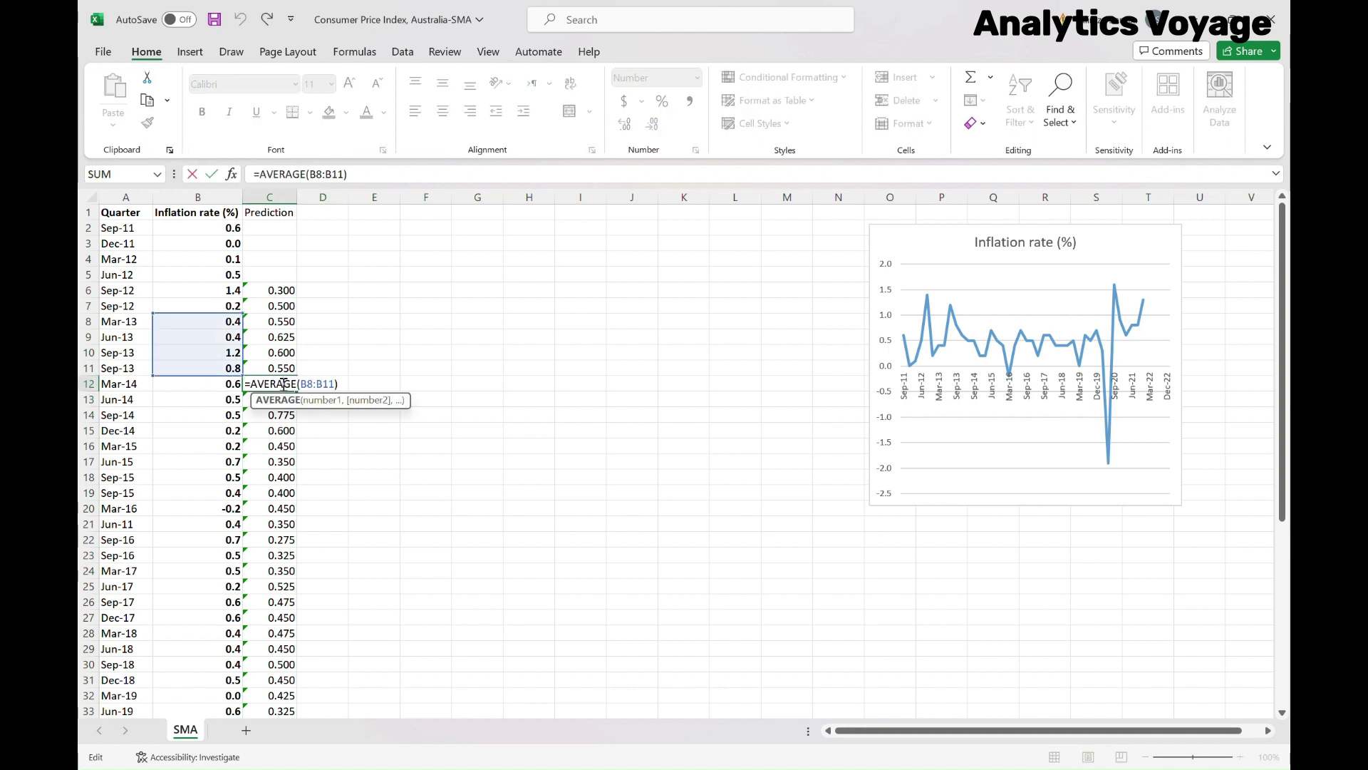
{"action": "key", "text": "Escape"}
{"action": "left_click", "coordinate": [285, 571]}
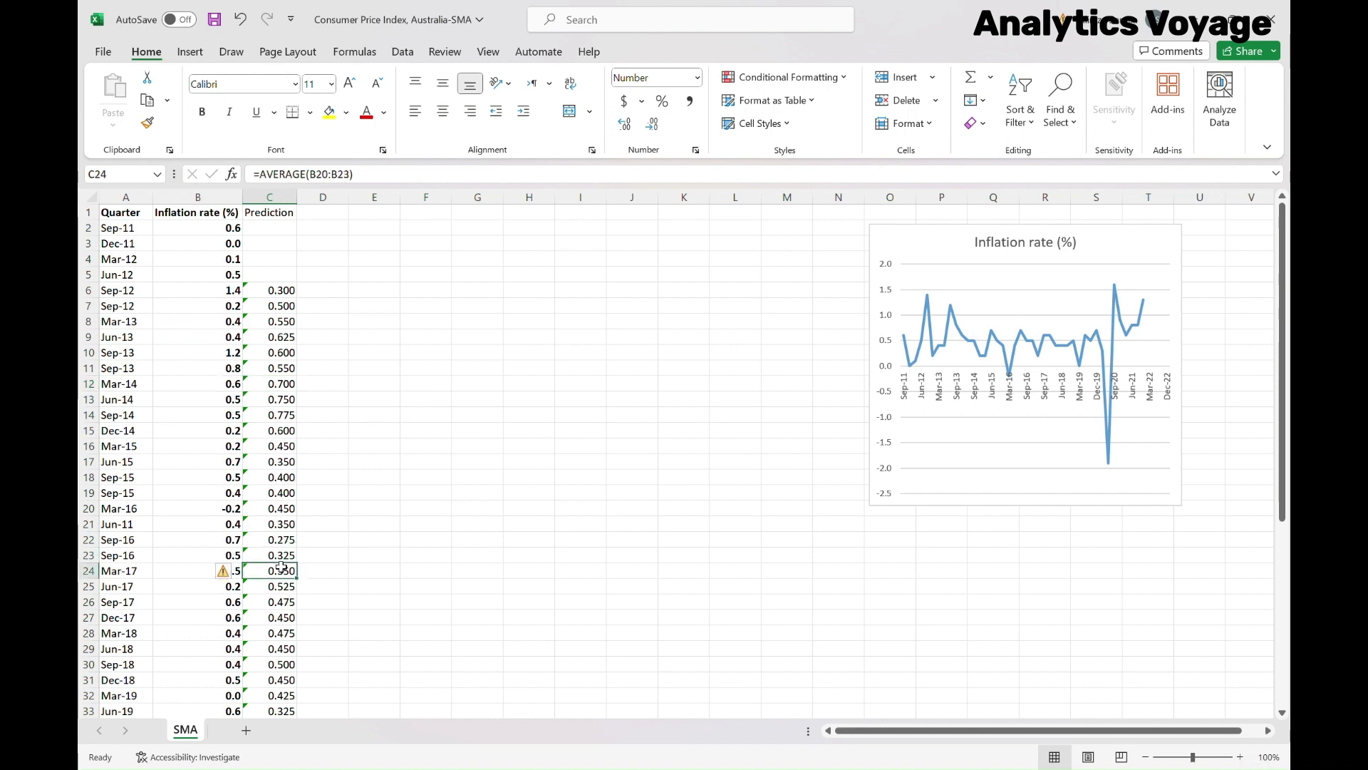
{"action": "double_click", "coordinate": [285, 571]}
{"action": "key", "text": "Escape"}
{"action": "scroll", "coordinate": [285, 574], "scroll_direction": "down", "scroll_amount": 4}
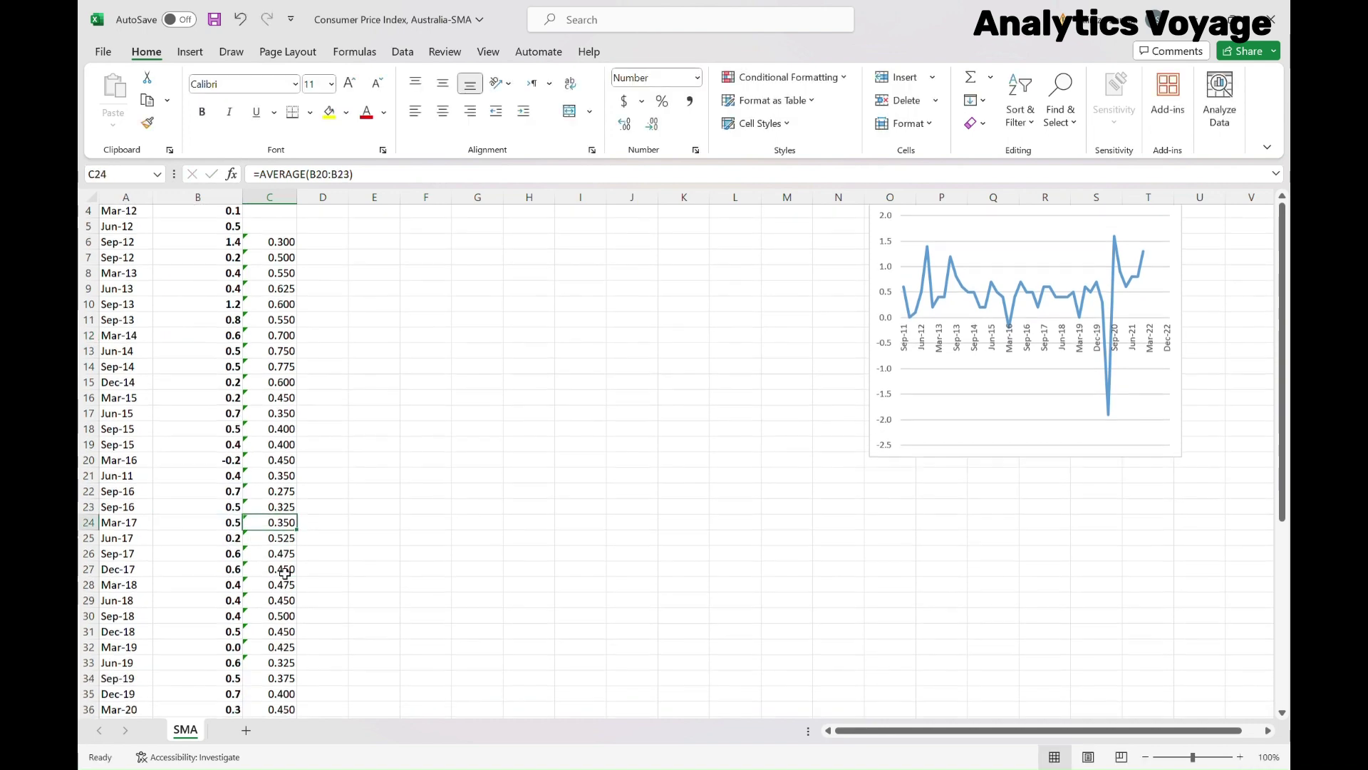
{"action": "left_click", "coordinate": [282, 577]}
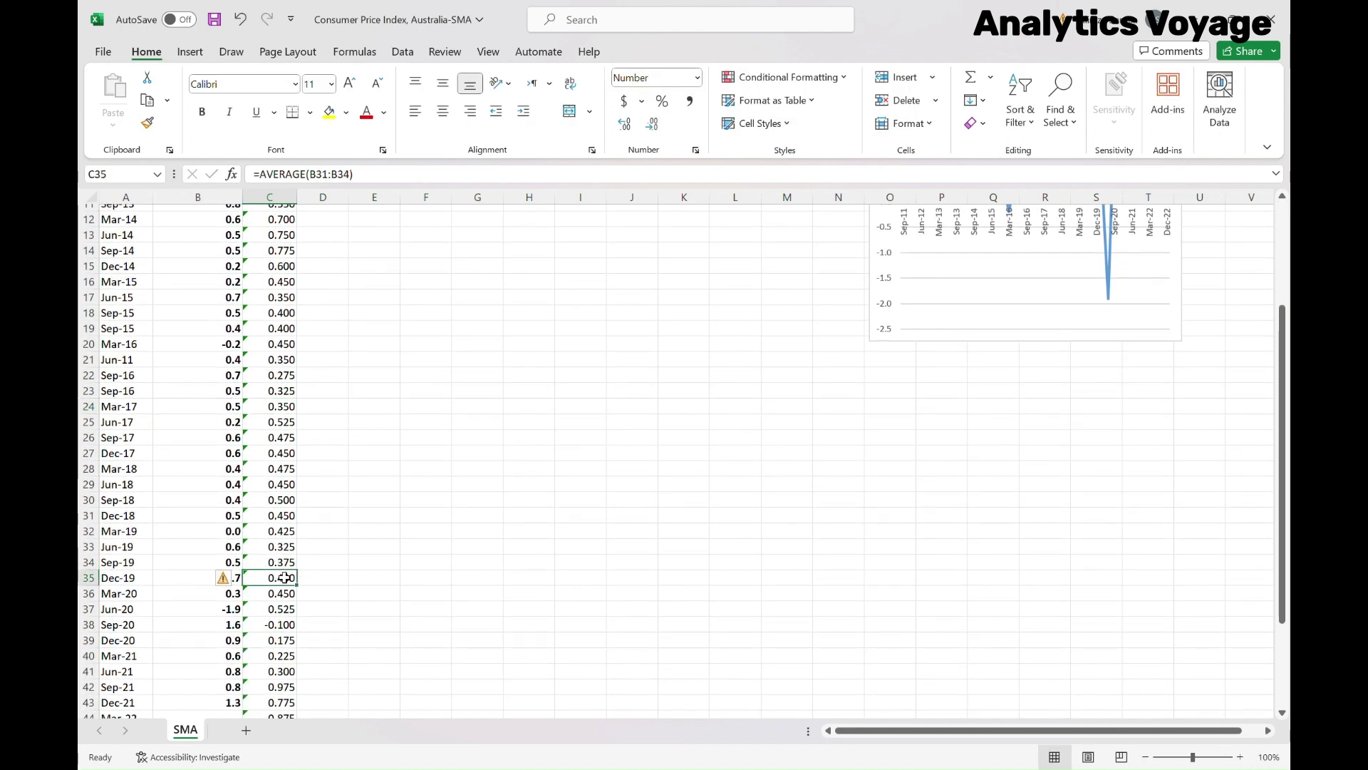
{"action": "double_click", "coordinate": [283, 577]}
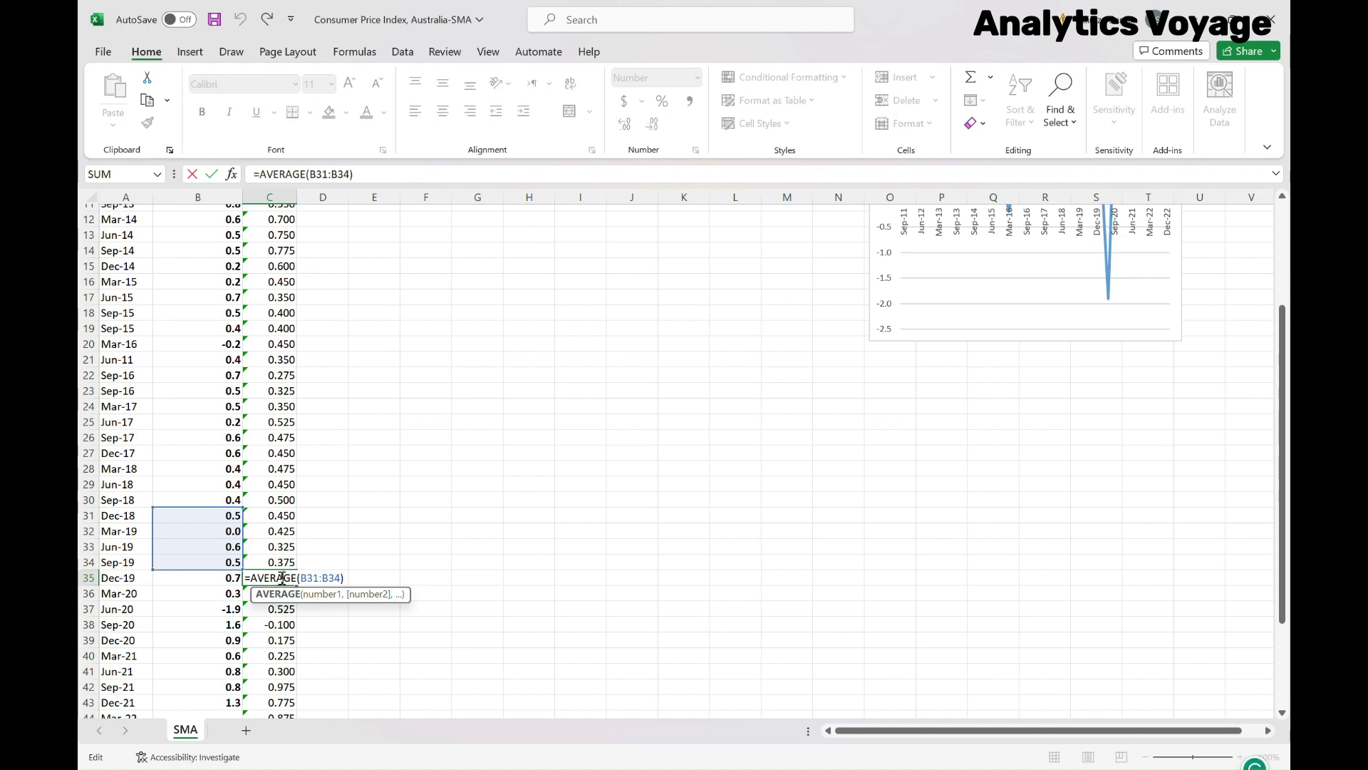
{"action": "key", "text": "Escape"}
Step: Examine the ranges averaged by the 2022 prediction formulas in C47 and C44
{"action": "scroll", "coordinate": [281, 577], "scroll_direction": "down", "scroll_amount": 3}
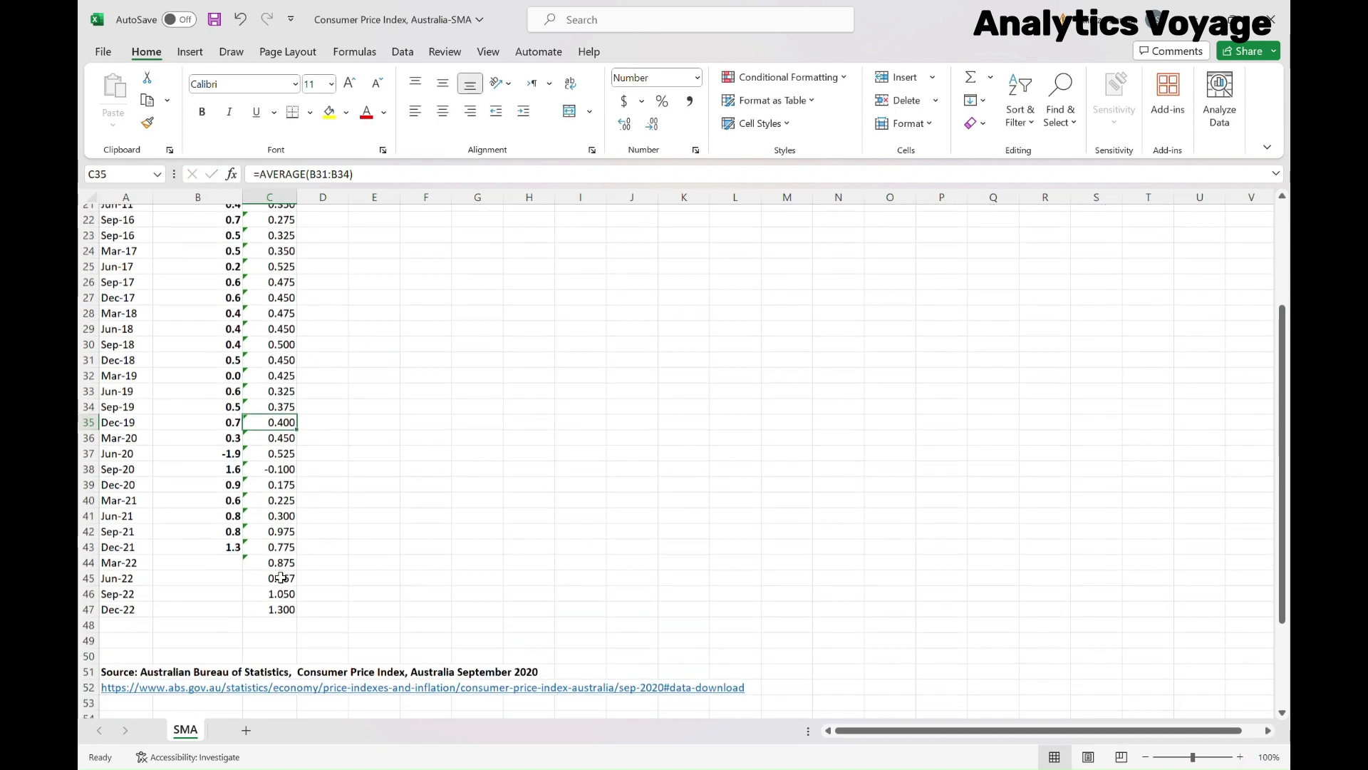
{"action": "left_click", "coordinate": [277, 602]}
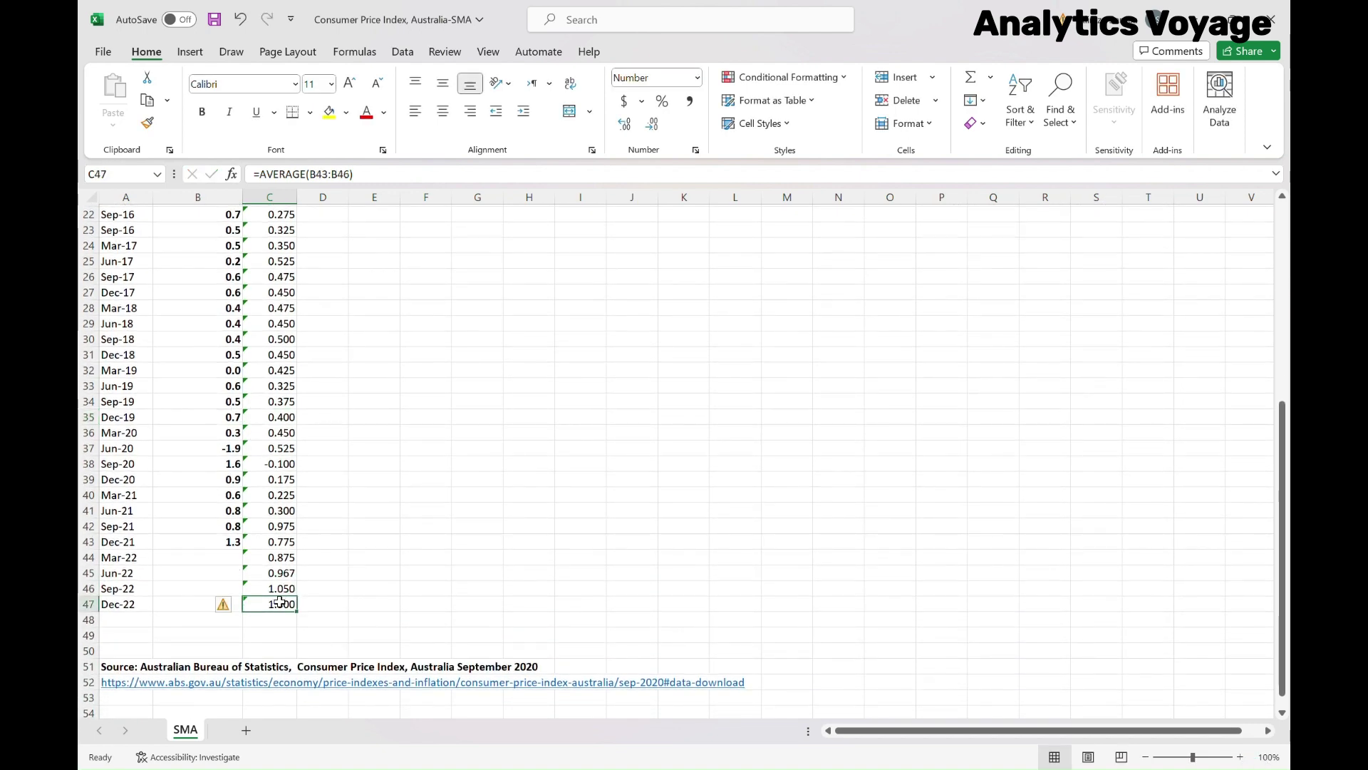
{"action": "double_click", "coordinate": [283, 603]}
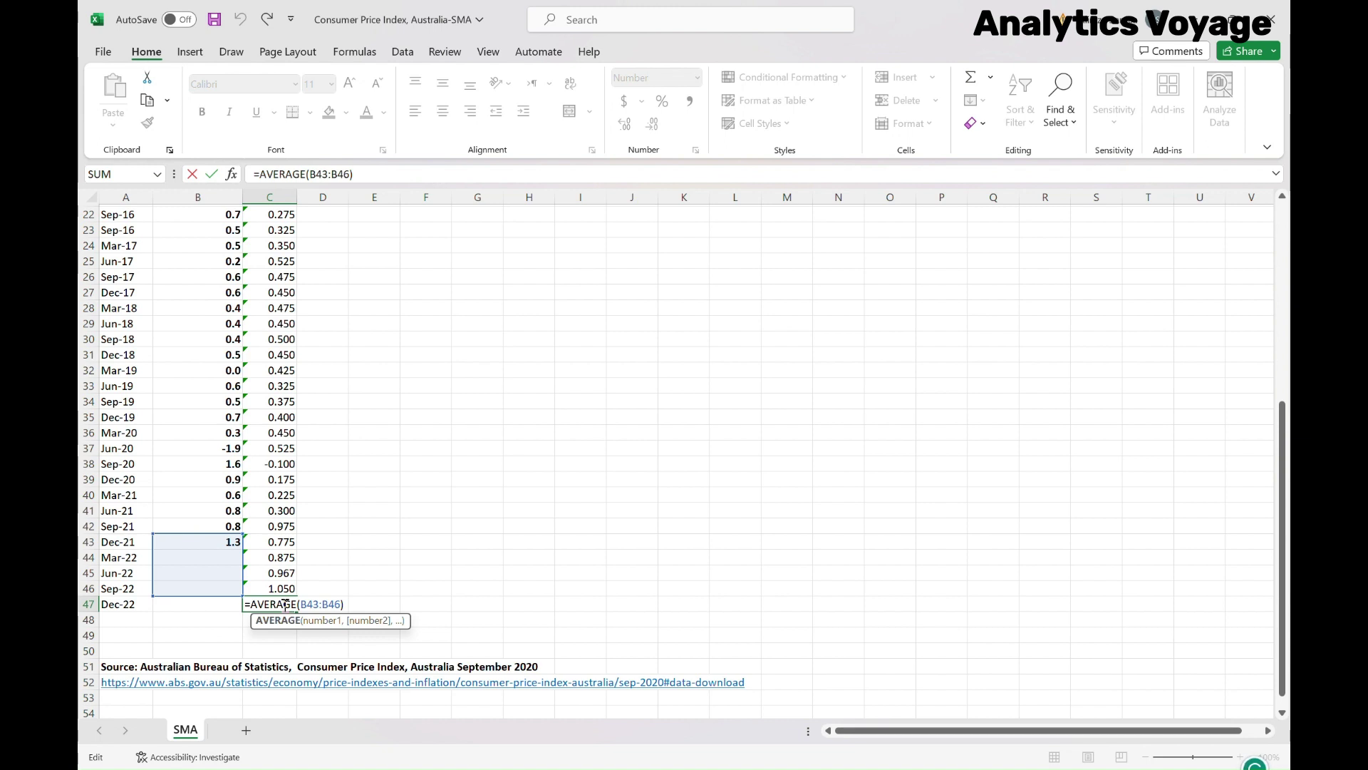
{"action": "key", "text": "ctrl+Return"}
{"action": "left_click", "coordinate": [268, 556]}
{"action": "double_click", "coordinate": [286, 557]}
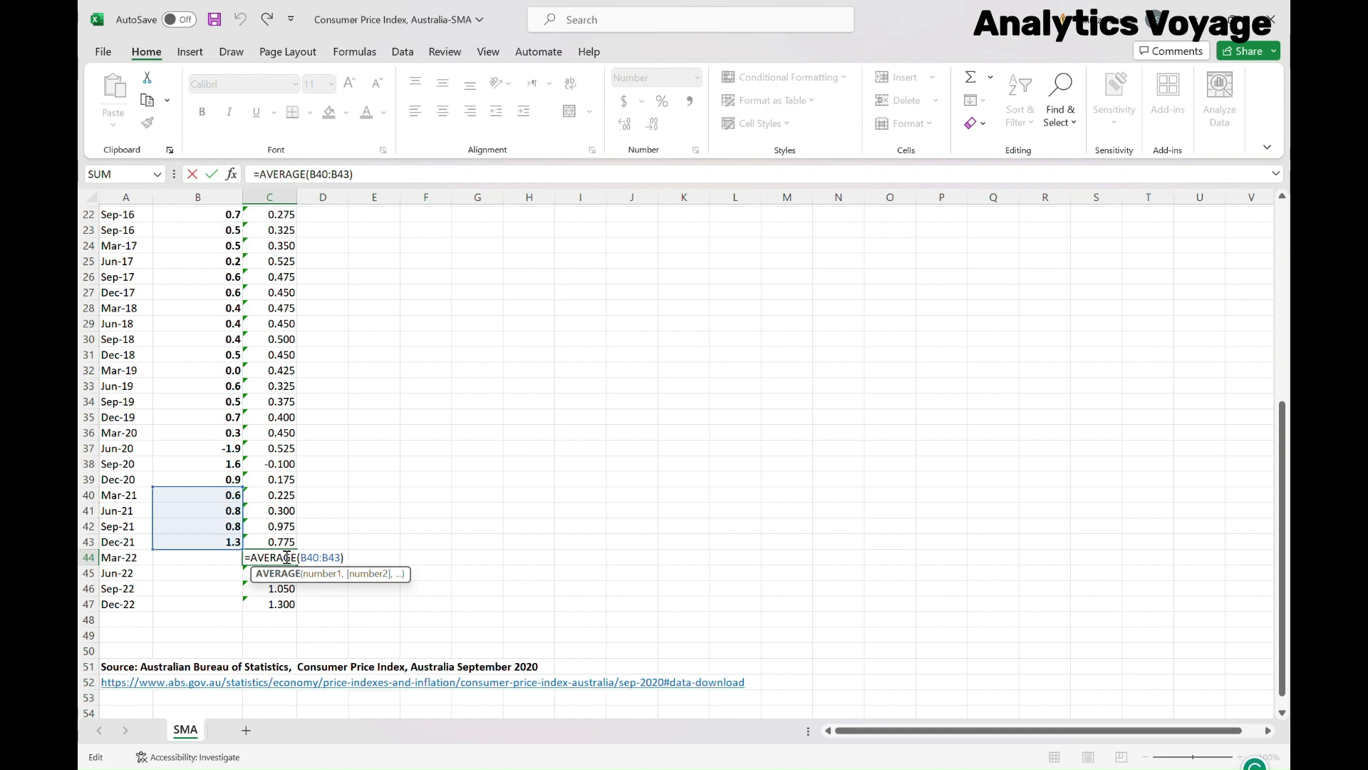
{"action": "key", "text": "ctrl+Return"}
Step: Enter 0.875 as the Mar-22 inflation rate in cell B44
{"action": "left_click", "coordinate": [196, 562]}
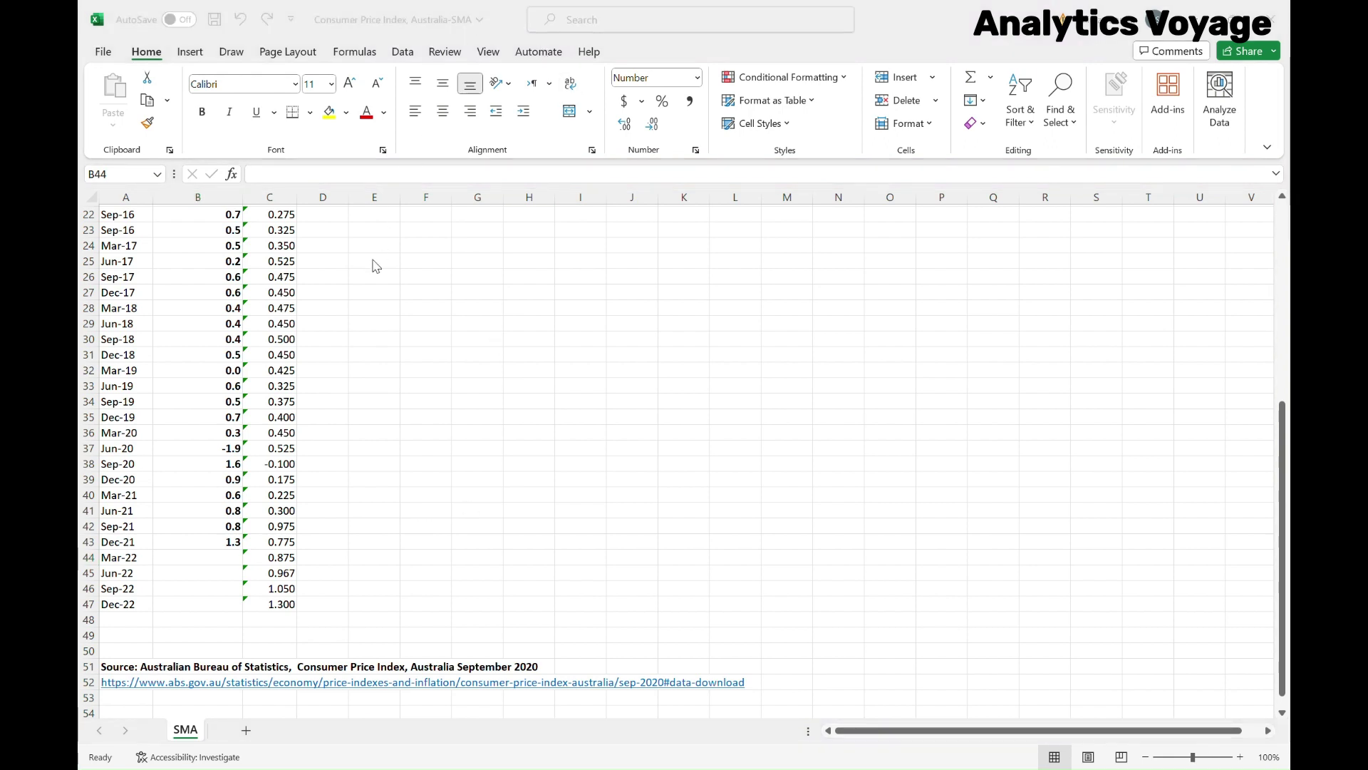
{"action": "left_click", "coordinate": [229, 559]}
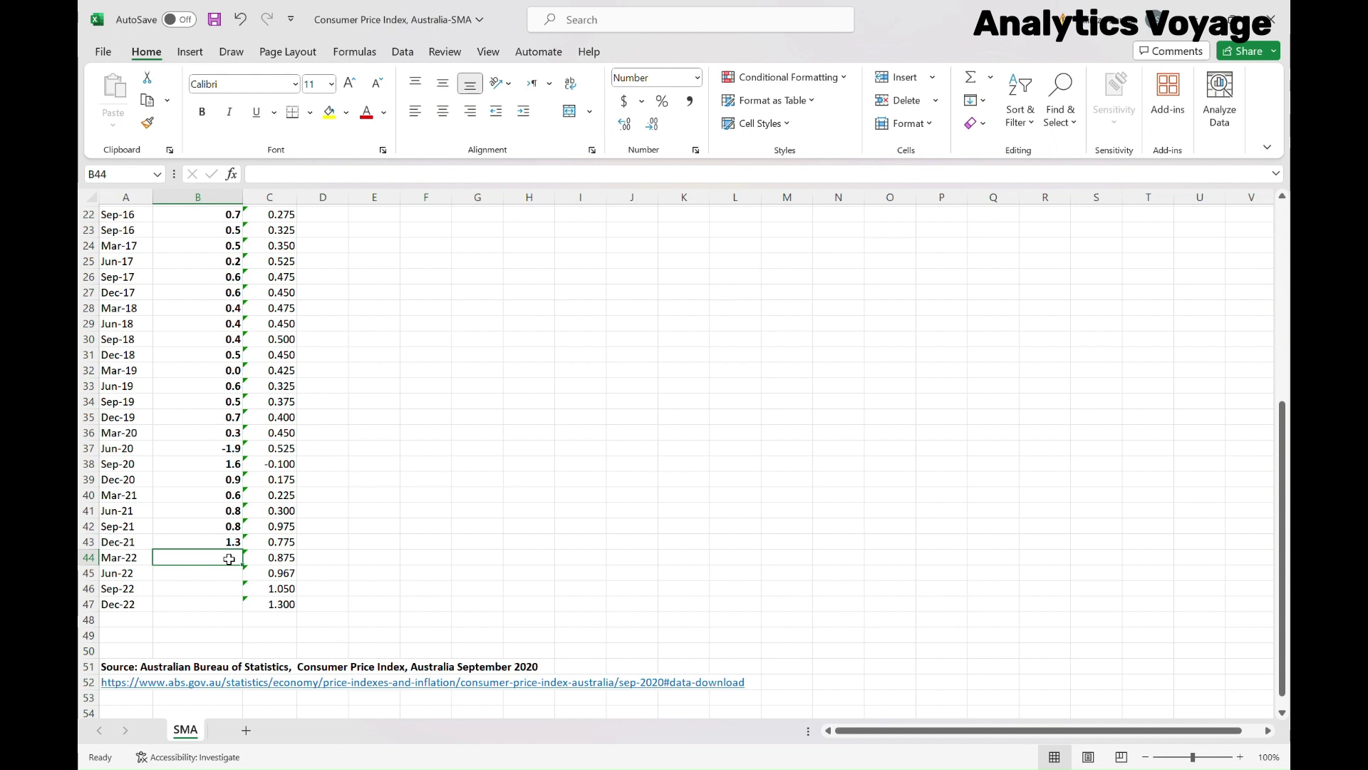
{"action": "type", "text": "0.8"}
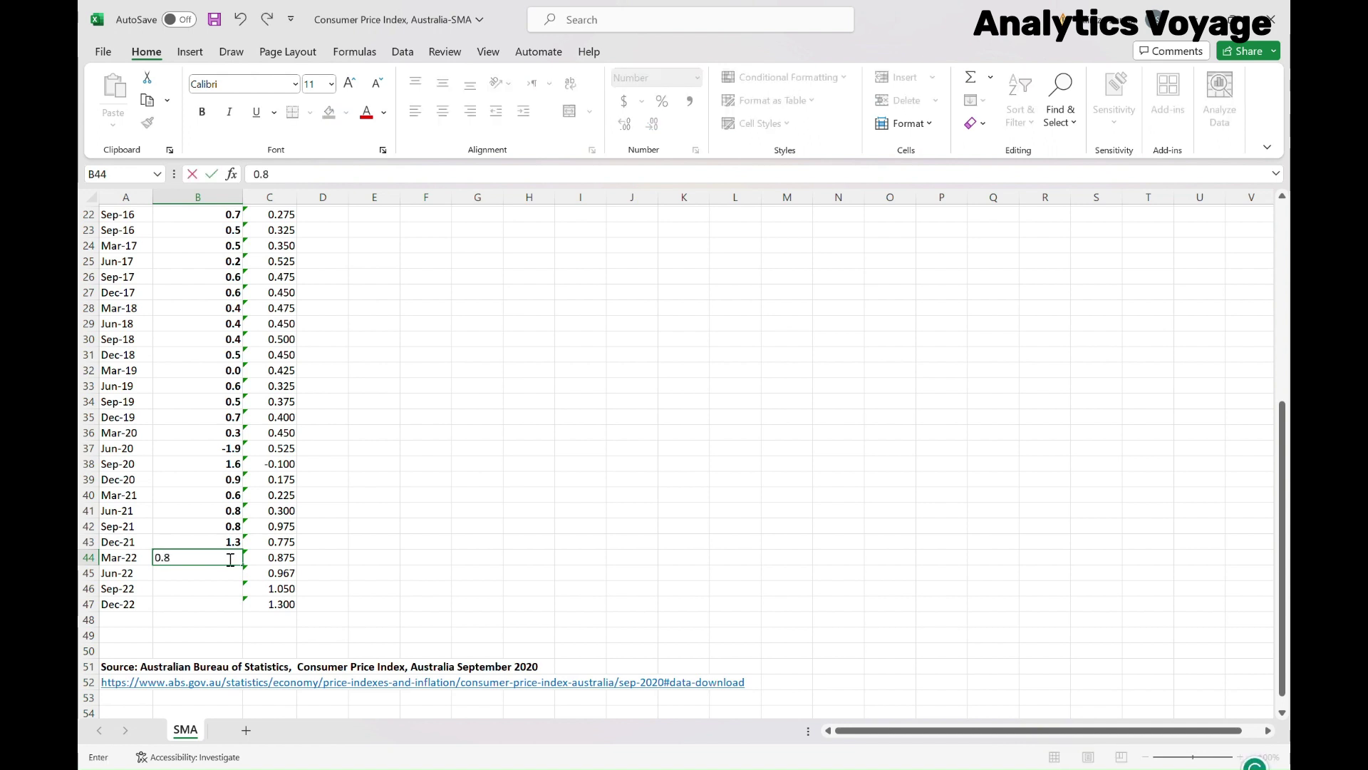
{"action": "type", "text": "75"}
{"action": "key", "text": "Return"}
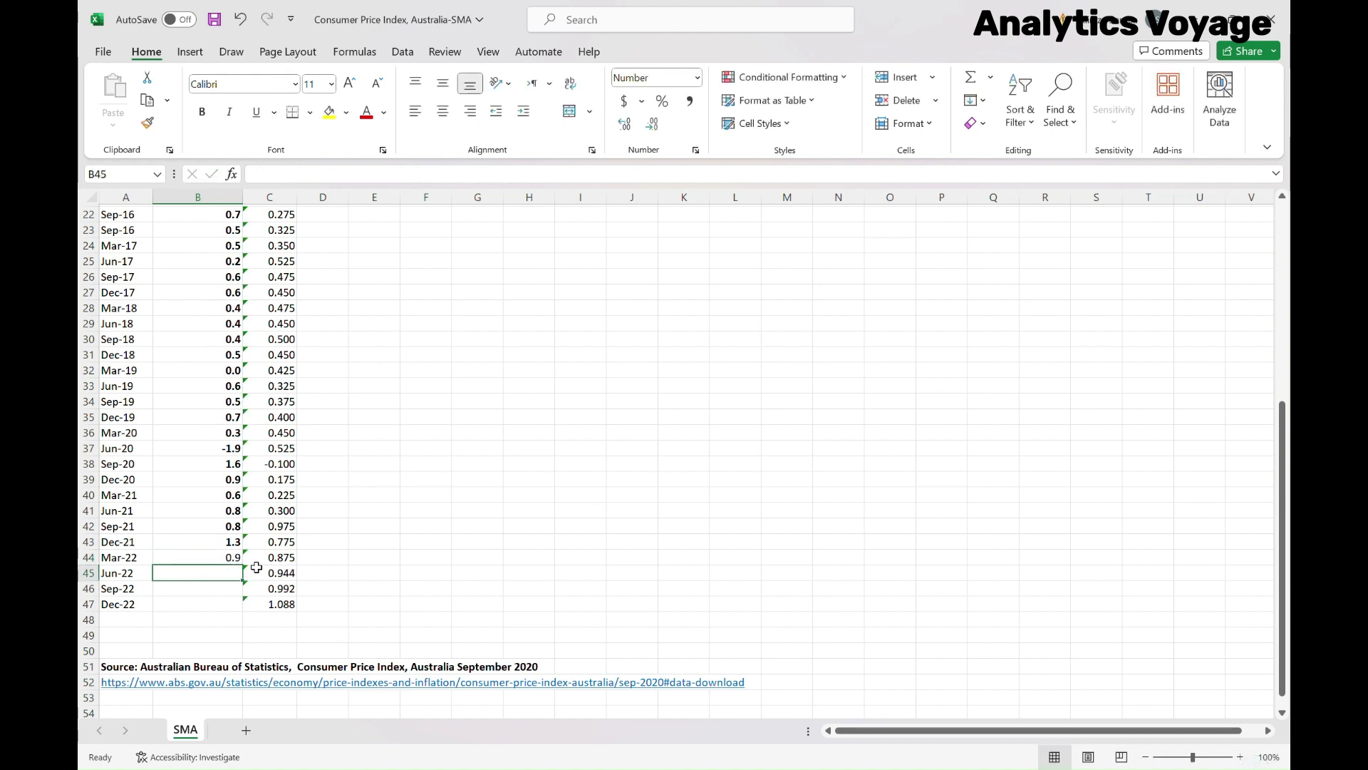
Step: Check the prediction formula in C45 and enter 0.944 as the Jun-22 inflation rate in cell B45
{"action": "double_click", "coordinate": [263, 573]}
{"action": "key", "text": "Escape"}
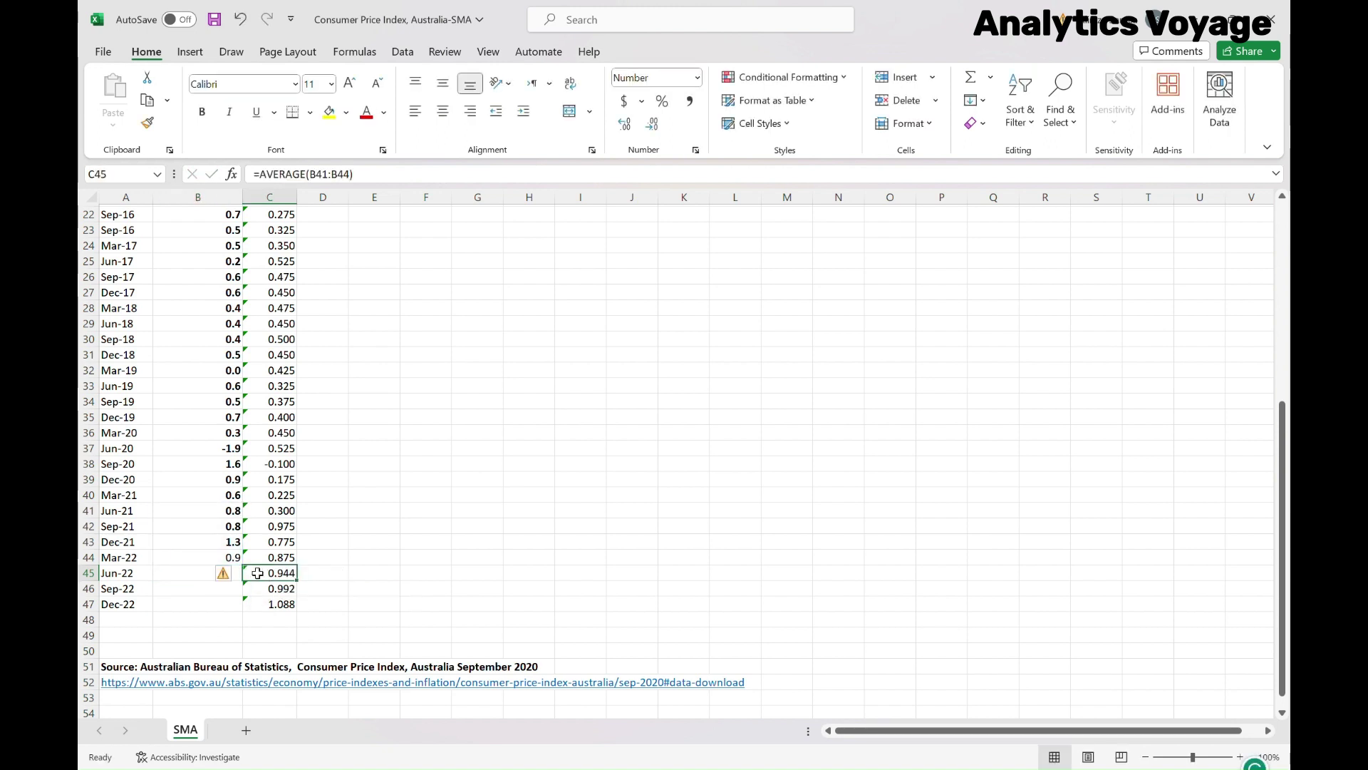
{"action": "left_click", "coordinate": [185, 573]}
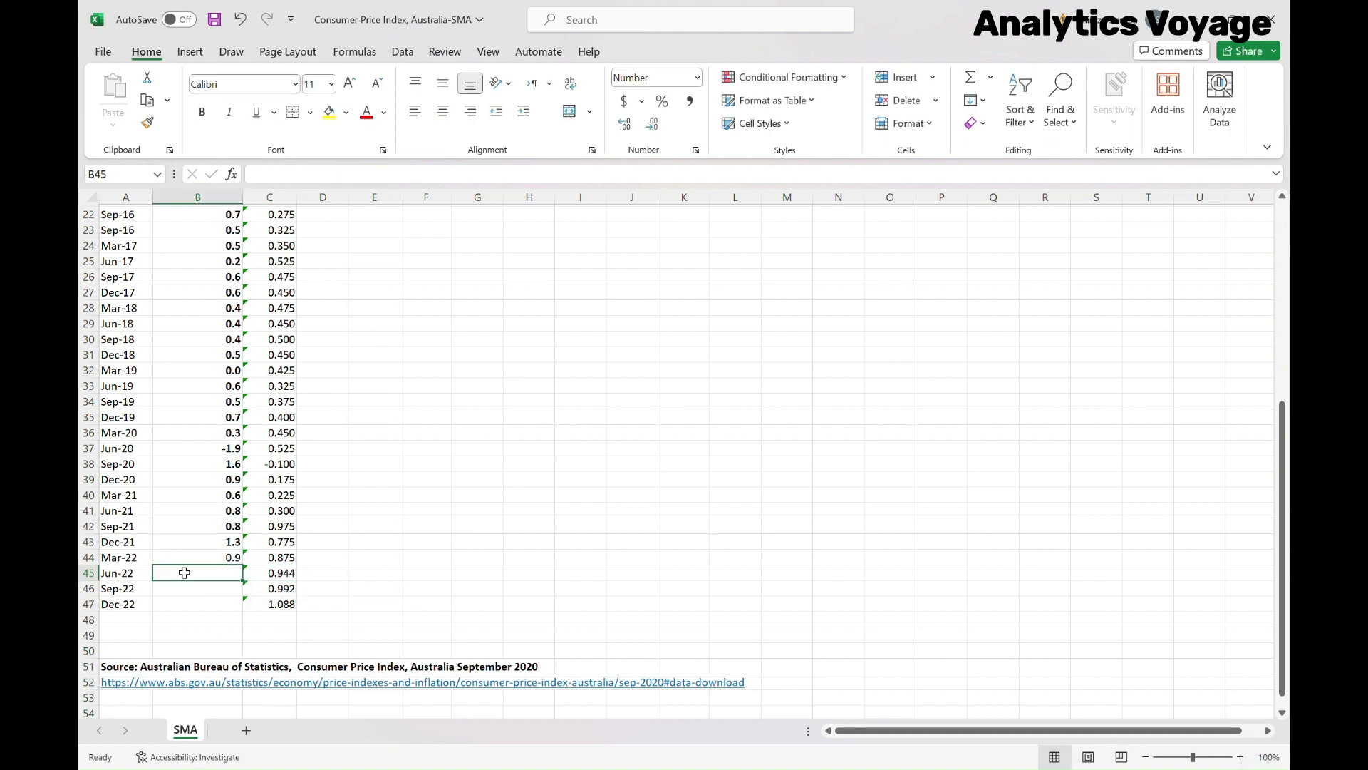
{"action": "type", "text": "0.94"}
{"action": "key", "text": "Return"}
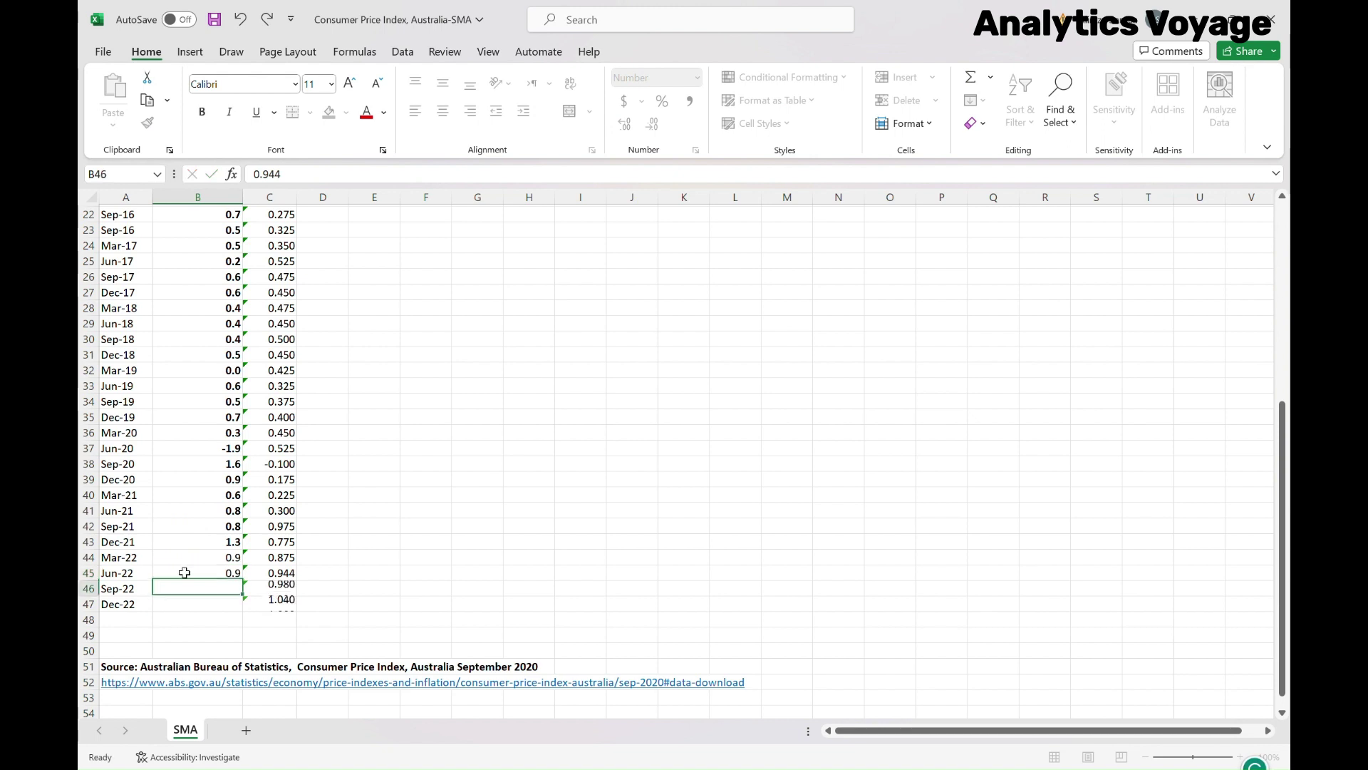
Step: Enter 0.98 as the Sep-22 and Dec-22 inflation rates in B46 and B47, and check the prediction formula in C47
{"action": "type", "text": "0.98"}
{"action": "key", "text": "Return"}
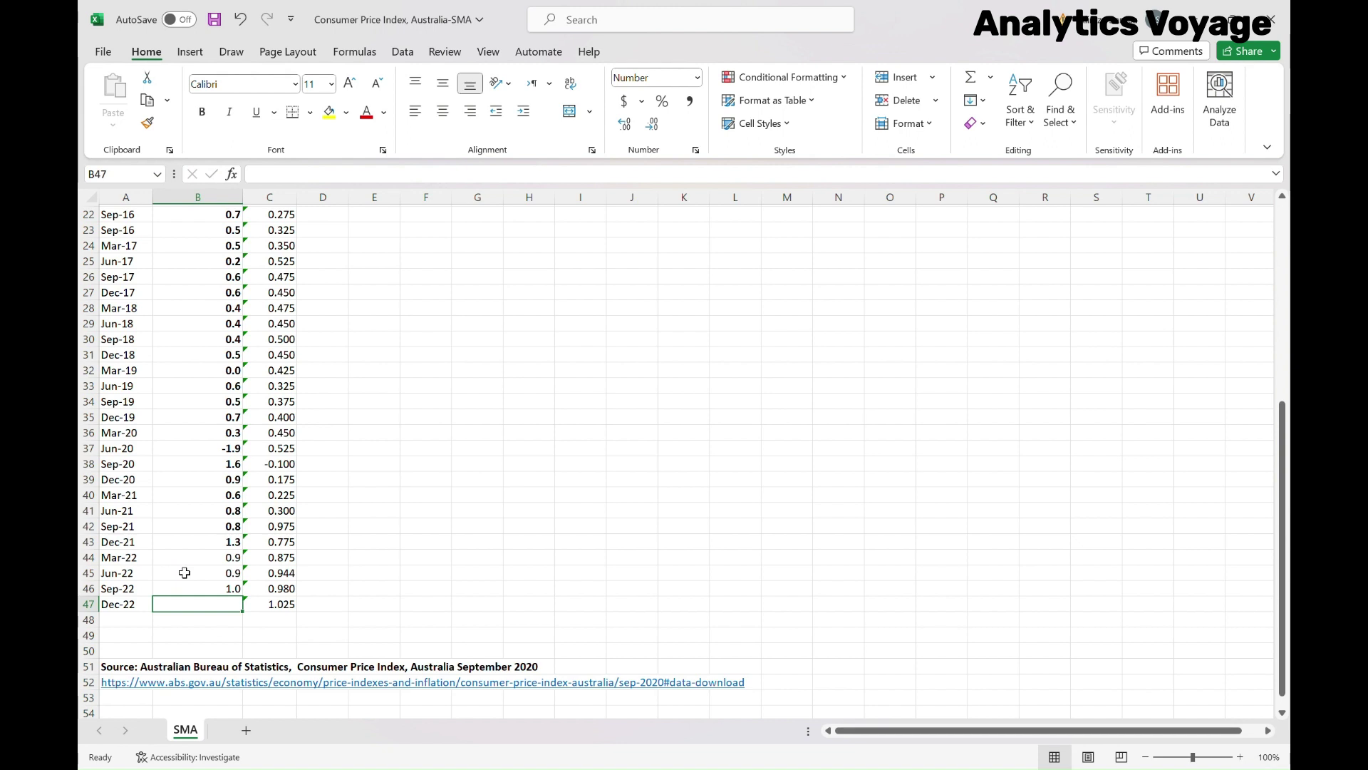
{"action": "type", "text": "0.98"}
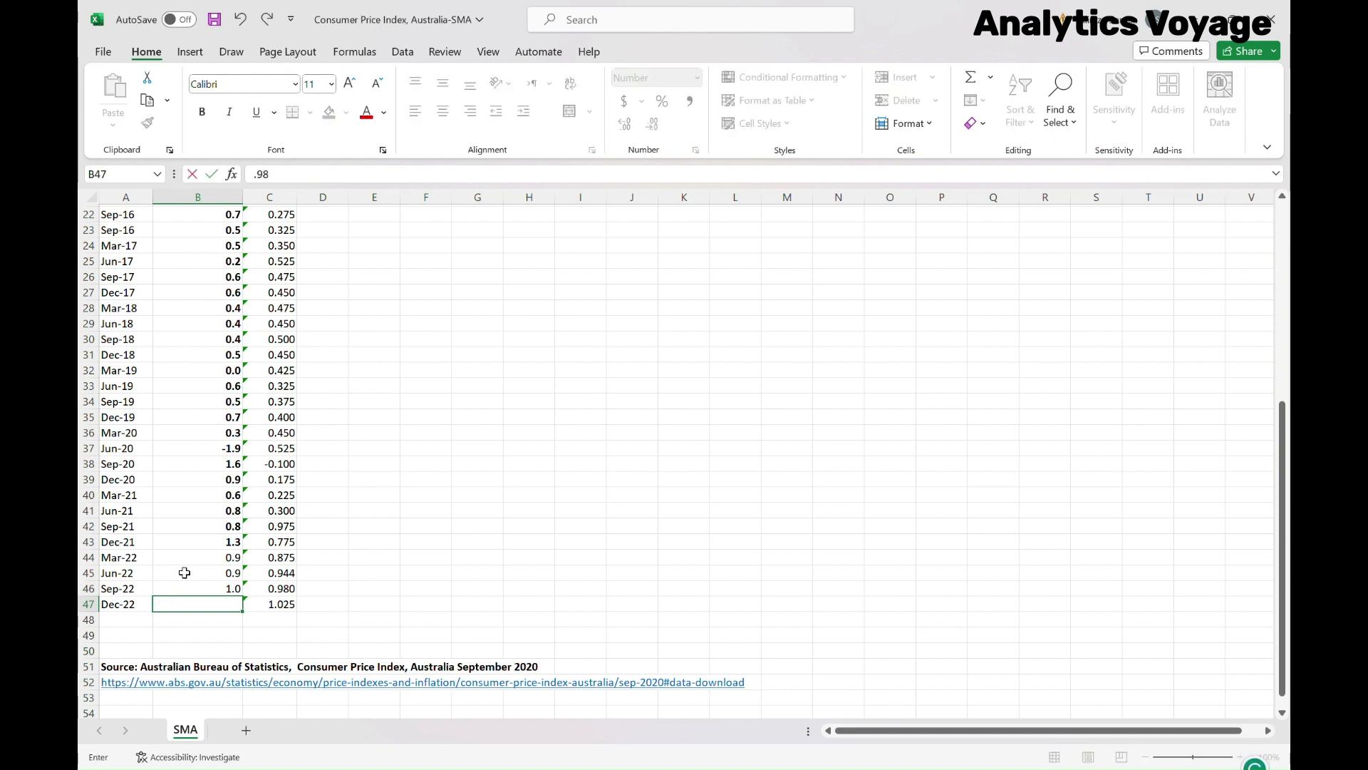
{"action": "key", "text": "Return"}
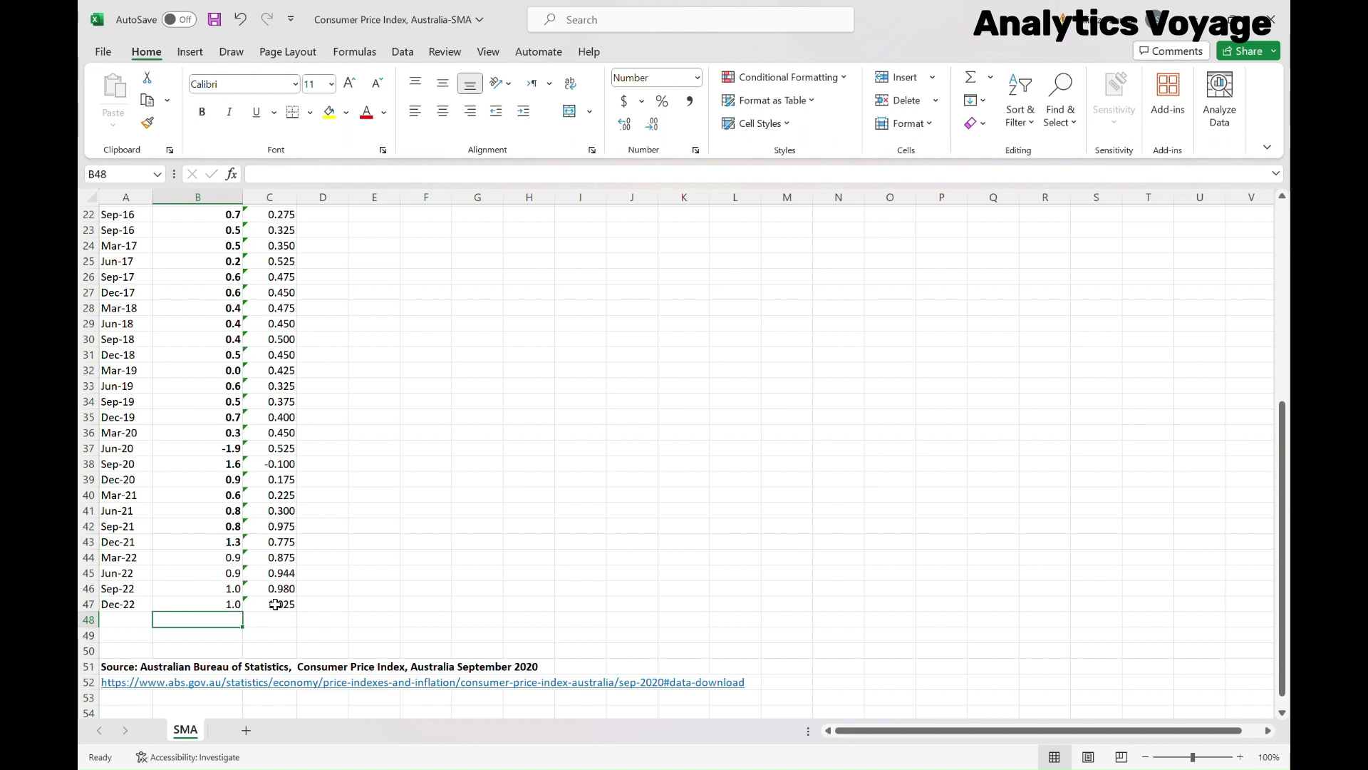
{"action": "double_click", "coordinate": [275, 605]}
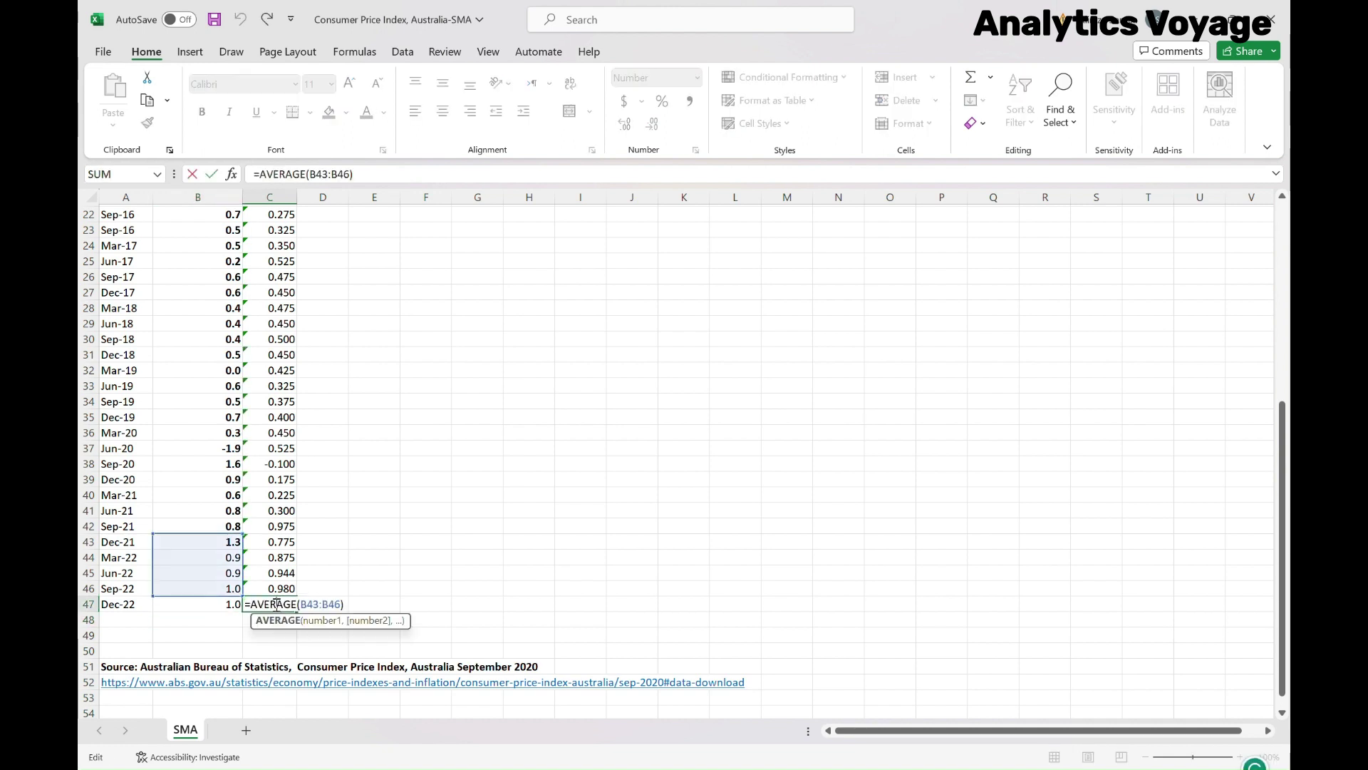
{"action": "key", "text": "ctrl+Return"}
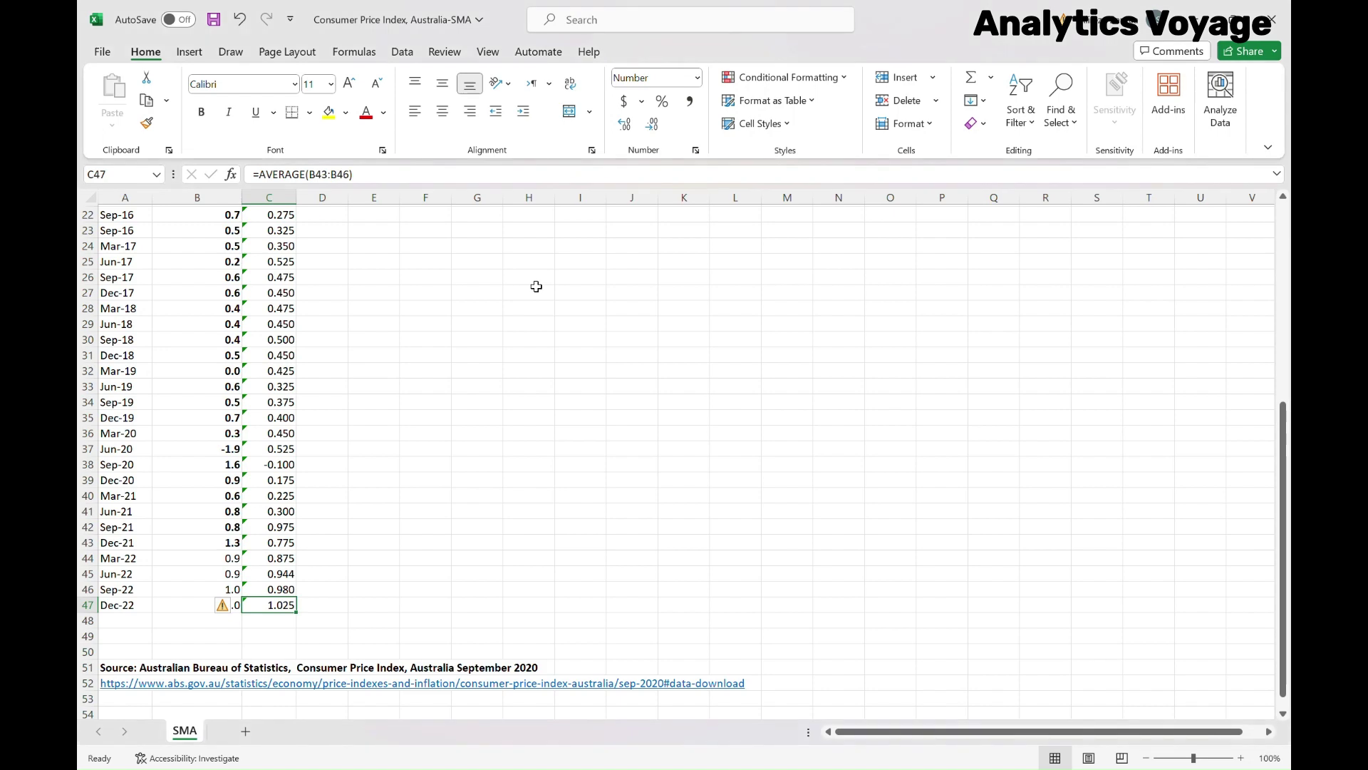
Step: Open the Prediction column header in cell C1 for editing
{"action": "scroll", "coordinate": [536, 286], "scroll_direction": "up", "scroll_amount": 7}
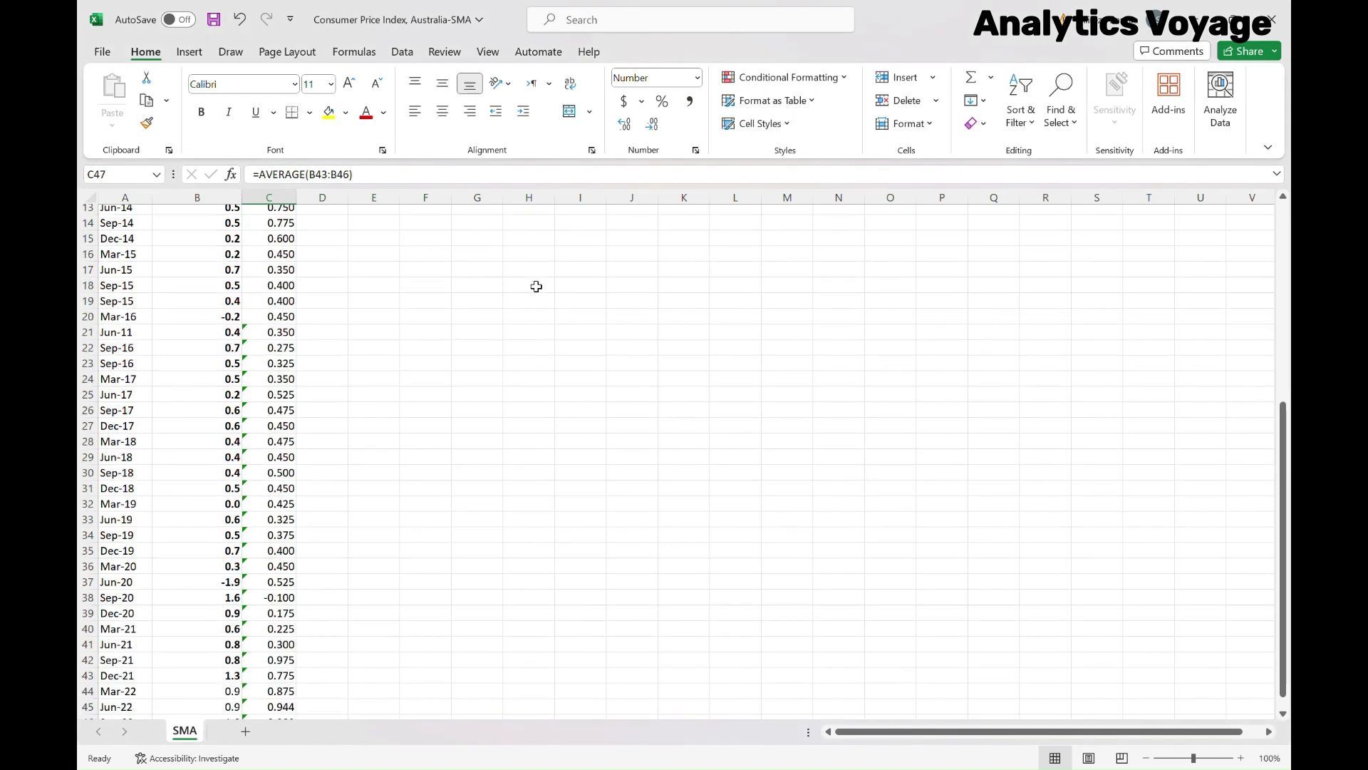
{"action": "left_click", "coordinate": [290, 213]}
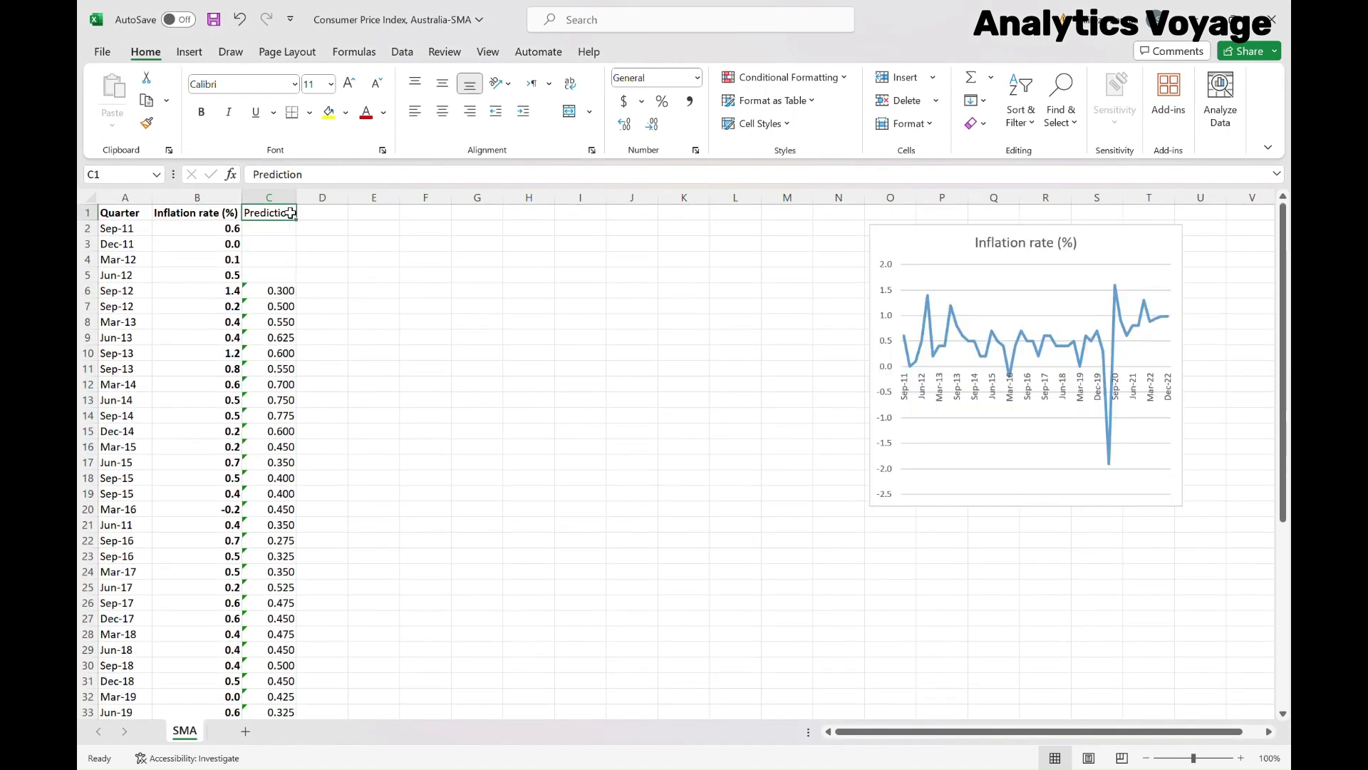
{"action": "left_click", "coordinate": [327, 170]}
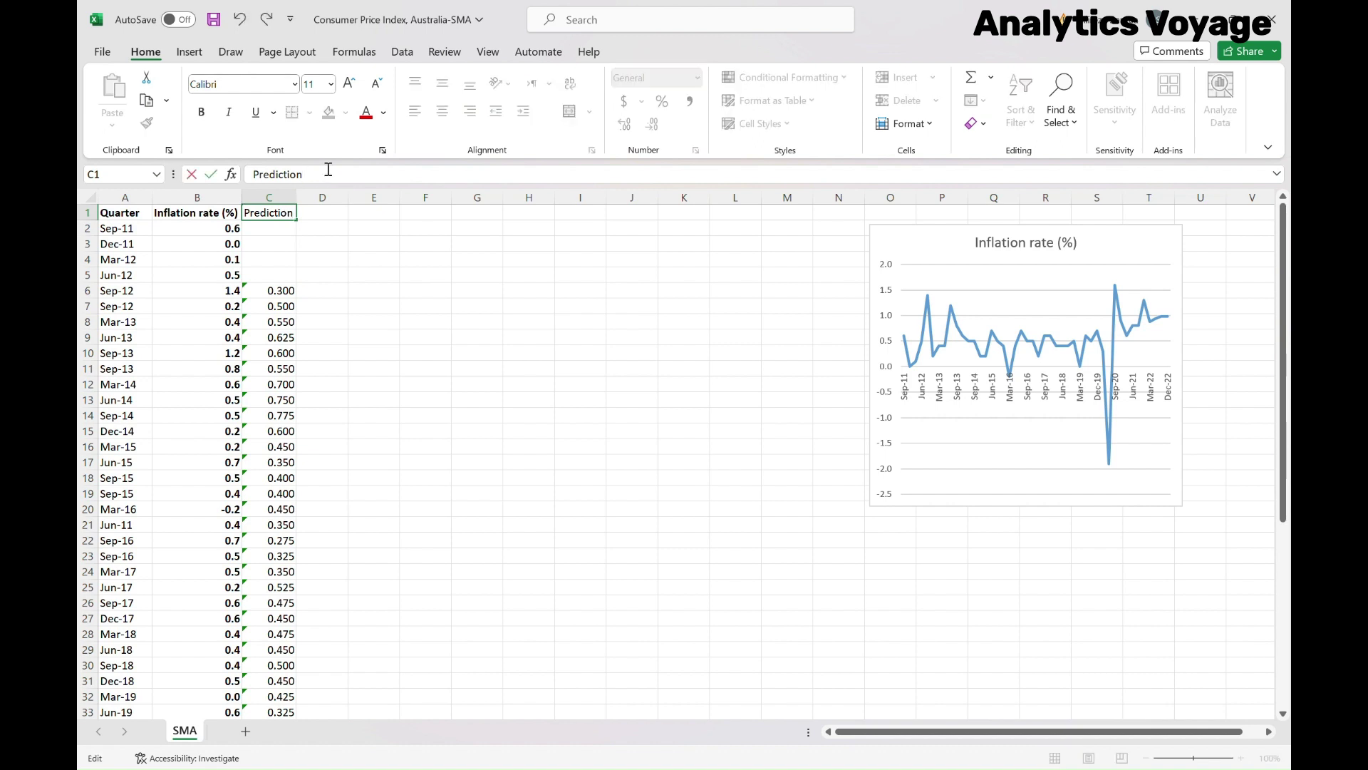
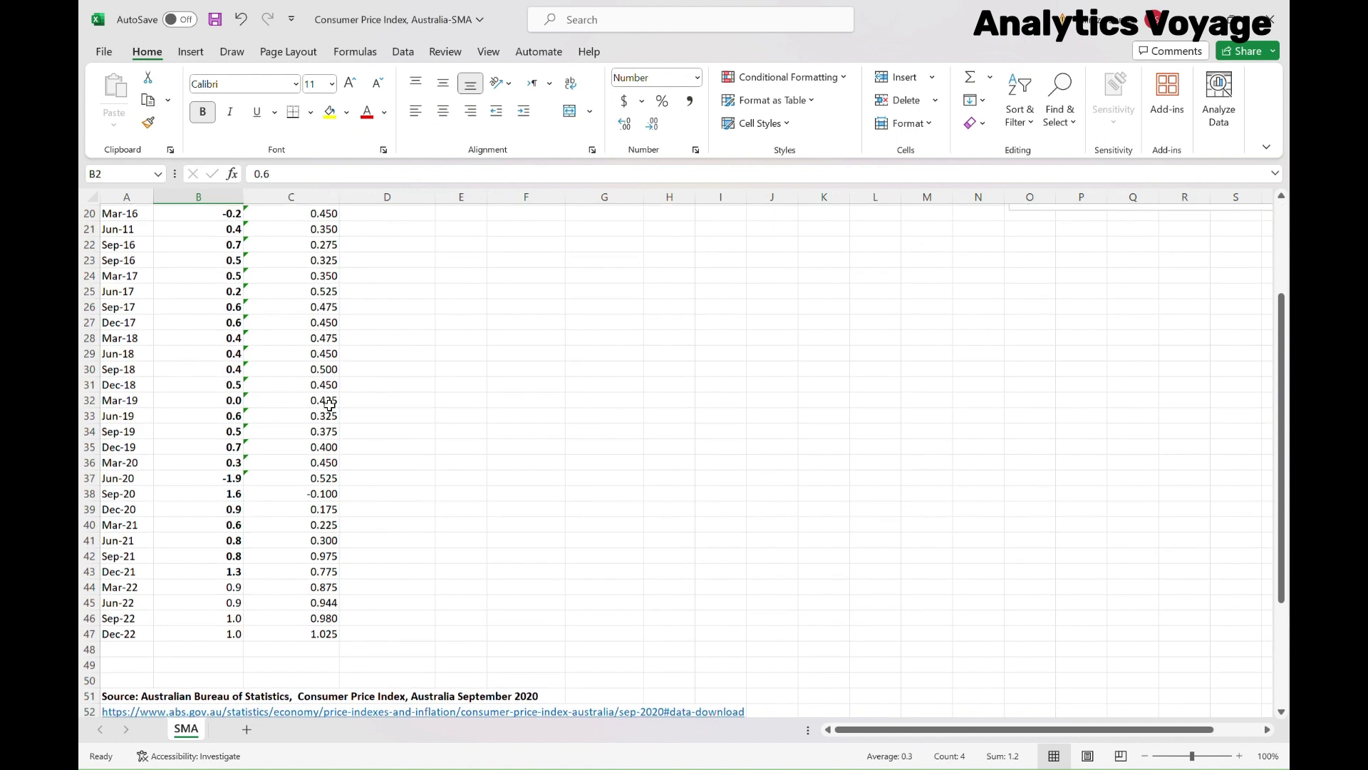
Step: Clear the 2022 inflation rates in B44:B47 and the Jun-22 to Dec-22 predictions in C45:C47
{"action": "left_click_drag", "start_coordinate": [225, 588], "coordinate": [223, 633]}
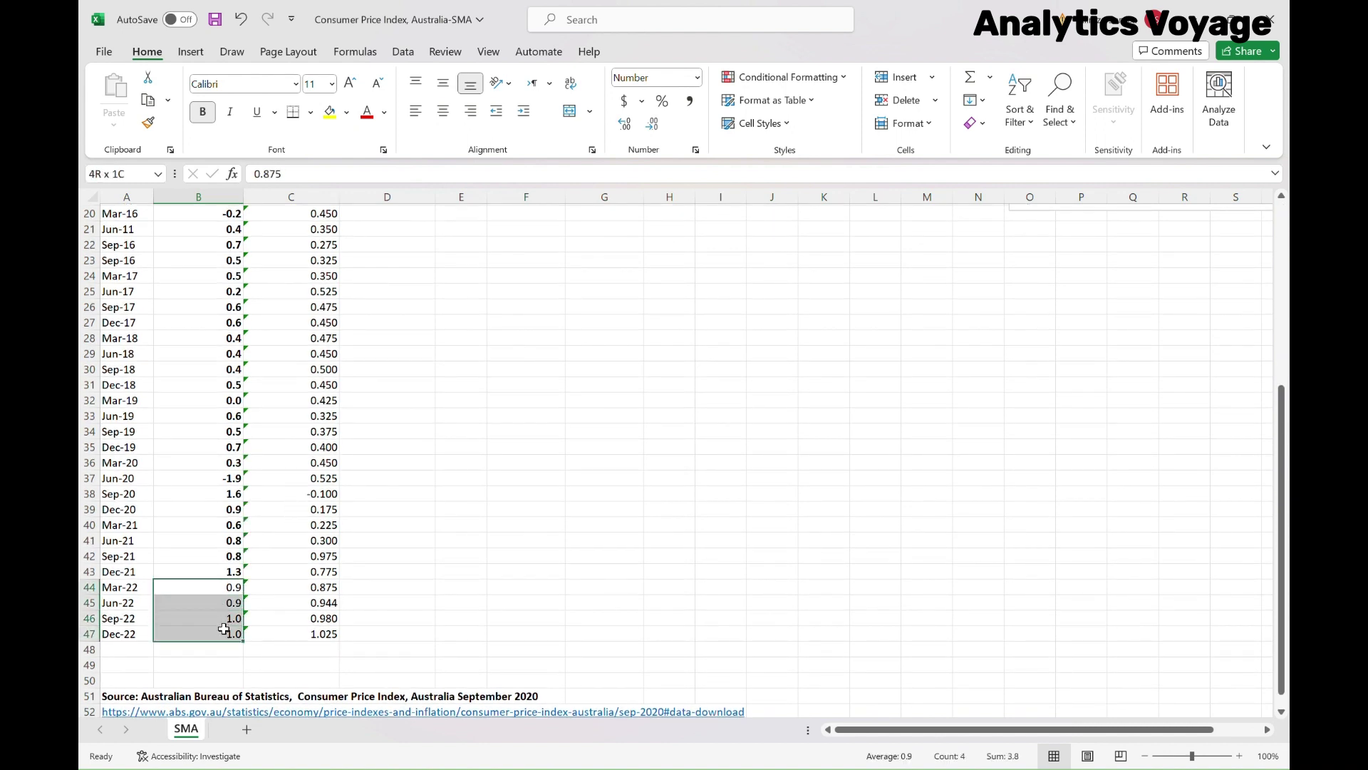
{"action": "key", "text": "Delete"}
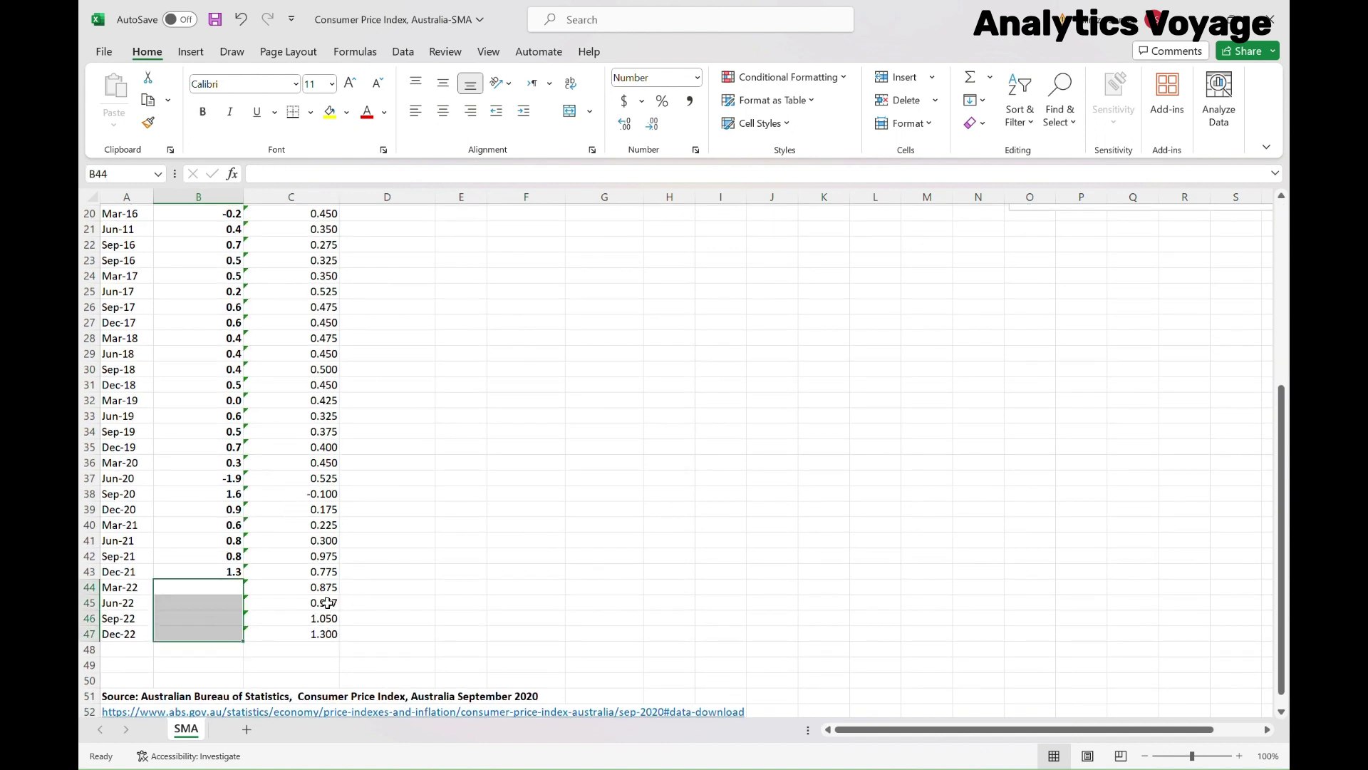
{"action": "left_click_drag", "start_coordinate": [324, 603], "coordinate": [273, 580]}
{"action": "key", "text": "Delete"}
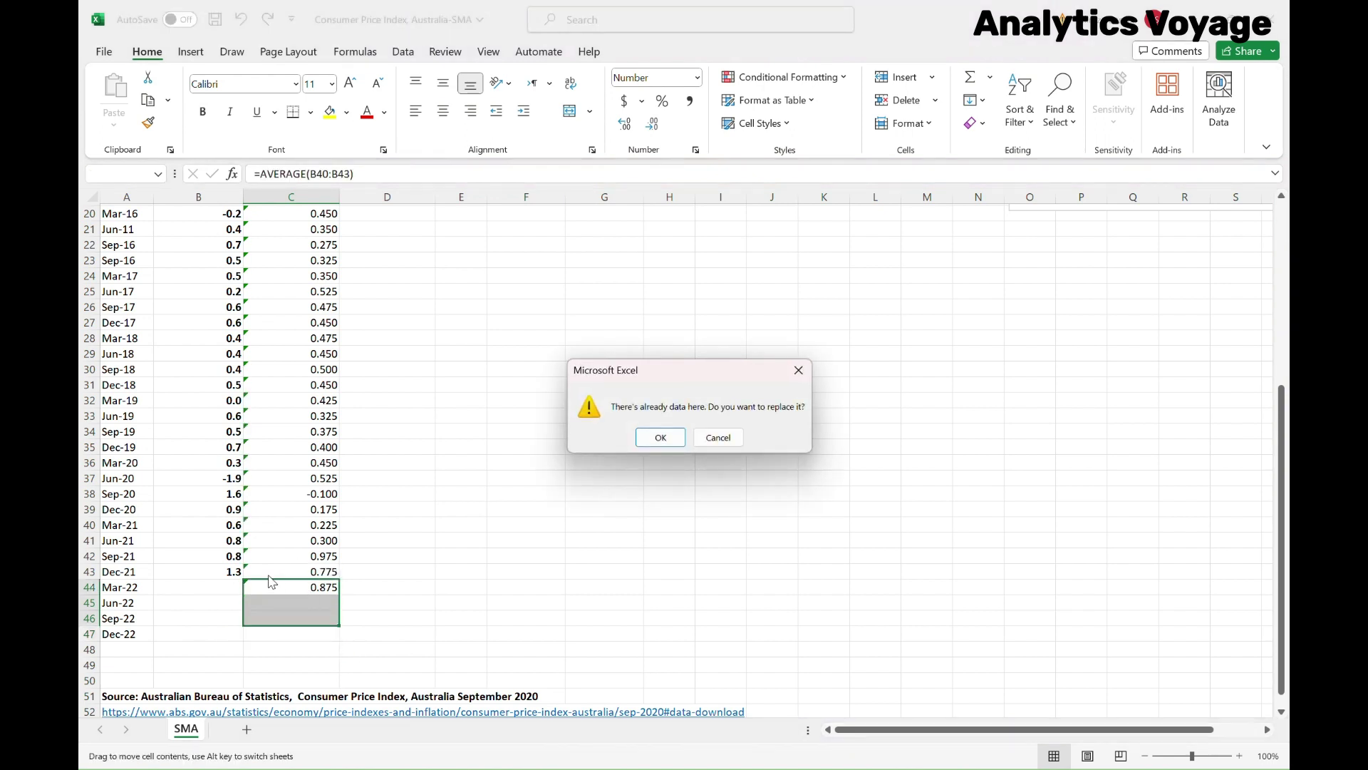
{"action": "key", "text": "Escape"}
Step: Highlight the Mar-22 prediction in cell C44 with a yellow fill
{"action": "left_click", "coordinate": [306, 586]}
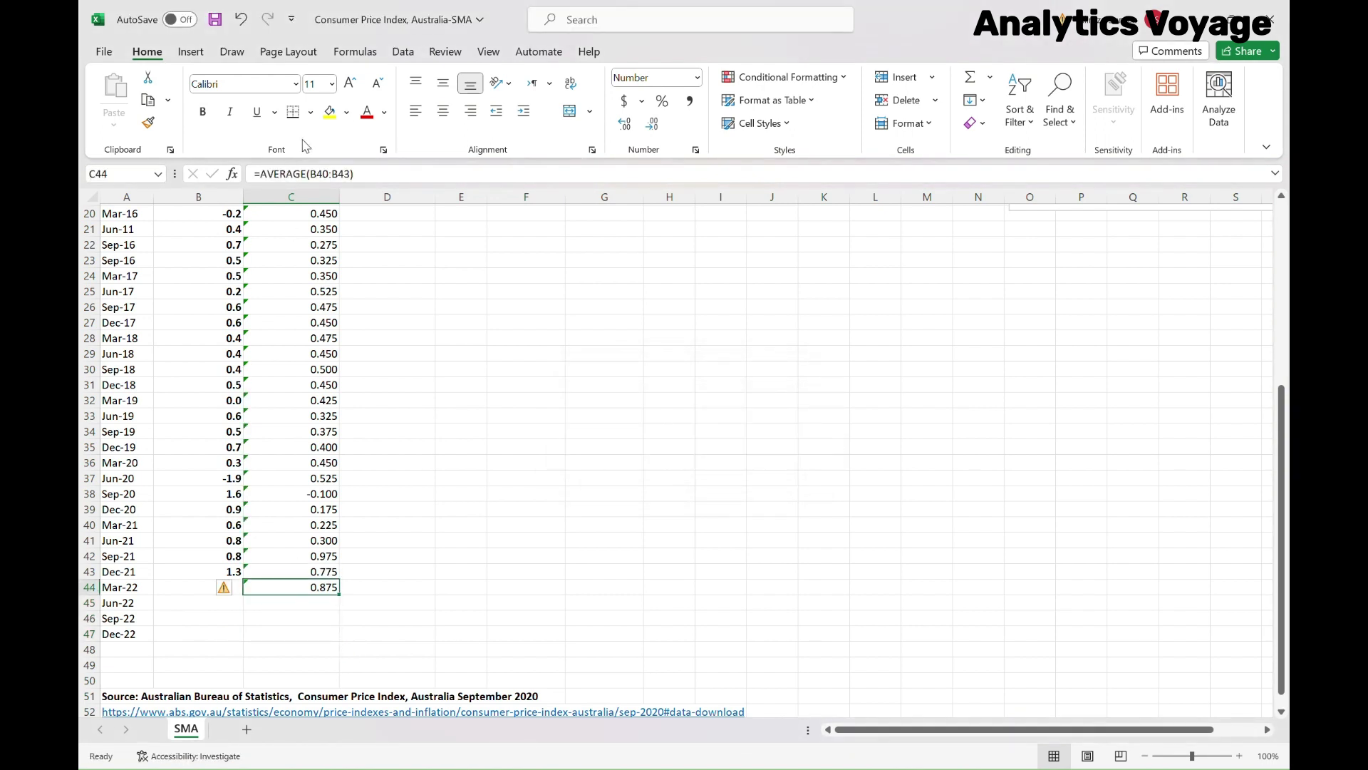
{"action": "left_click", "coordinate": [329, 113]}
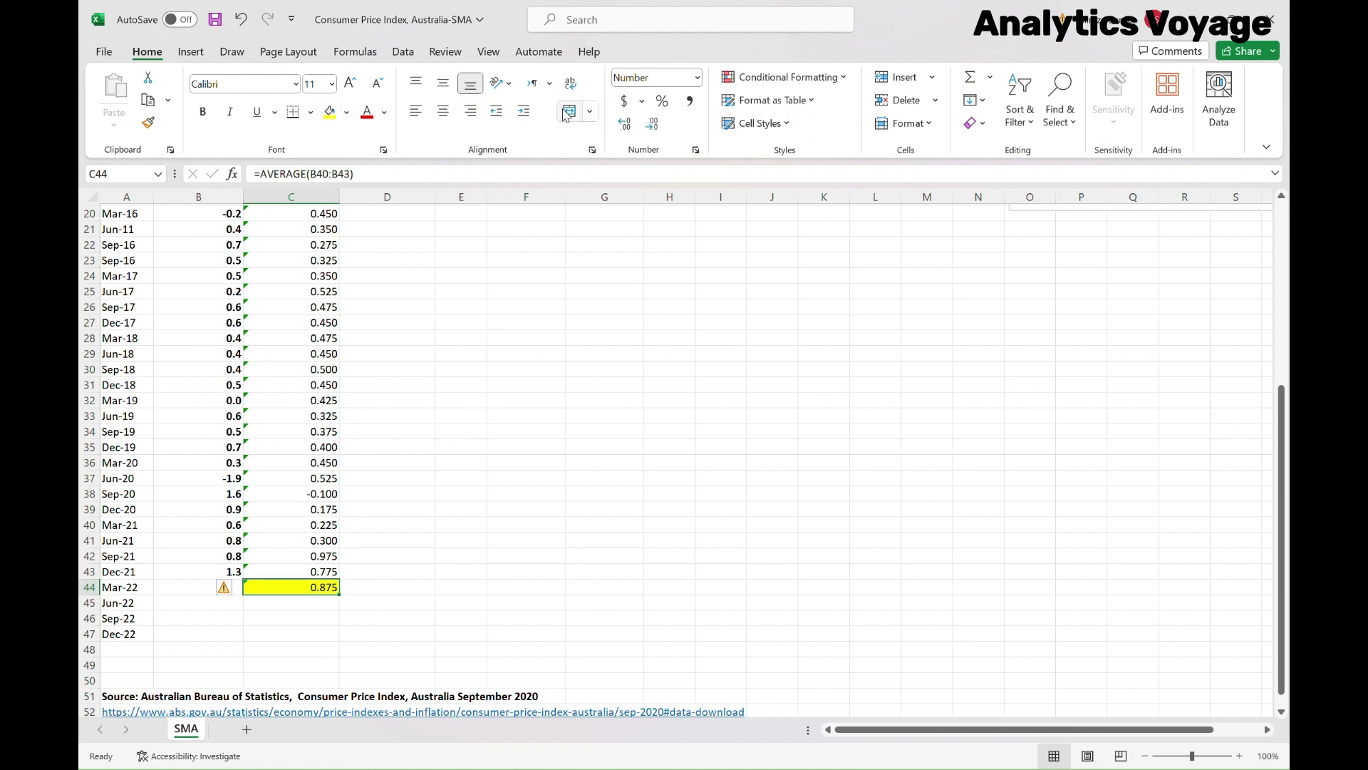
Step: Begin the SMA 4 MSE formula in cell H7 with SUMXMY2(B6:B43,C6:C43), comparing the actual and predicted rates
{"action": "scroll", "coordinate": [453, 262], "scroll_direction": "up", "scroll_amount": 1}
{"action": "scroll", "coordinate": [453, 261], "scroll_direction": "up", "scroll_amount": 6}
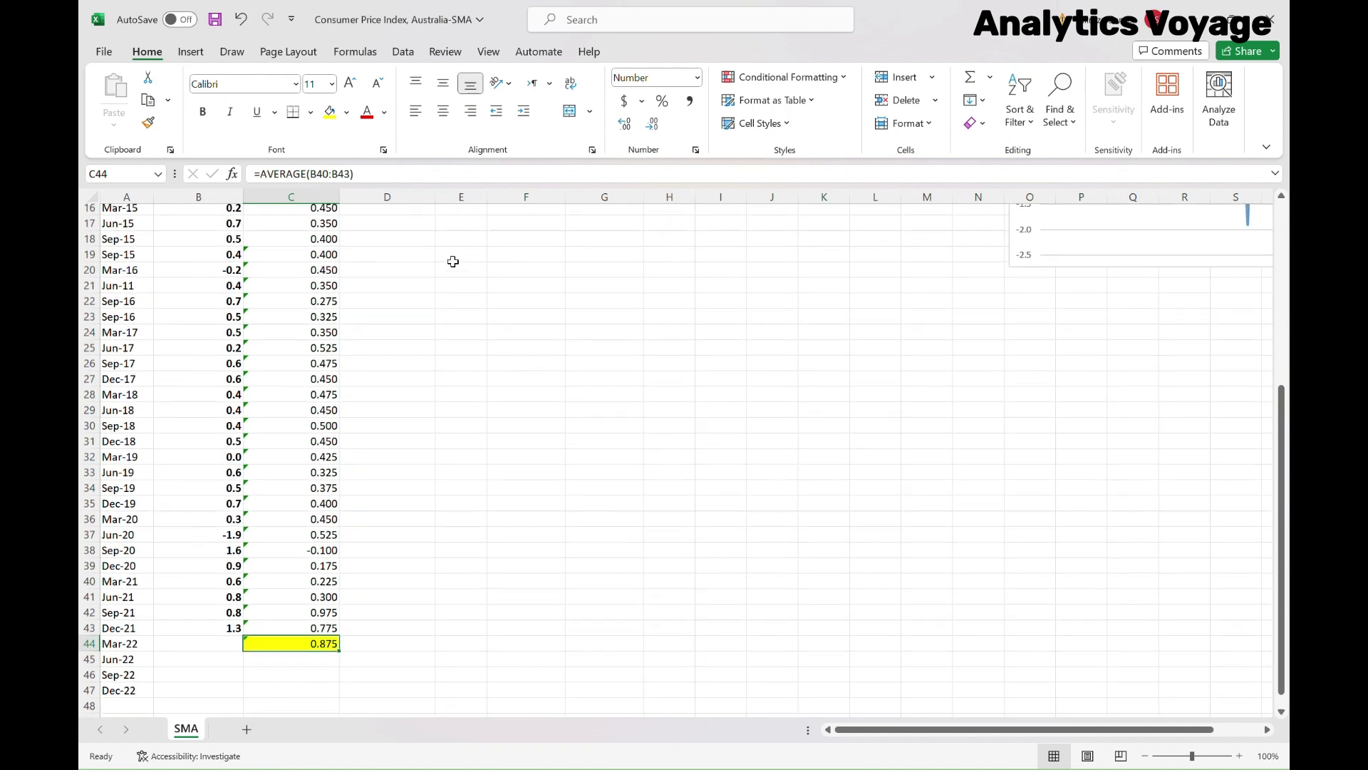
{"action": "left_click", "coordinate": [533, 257]}
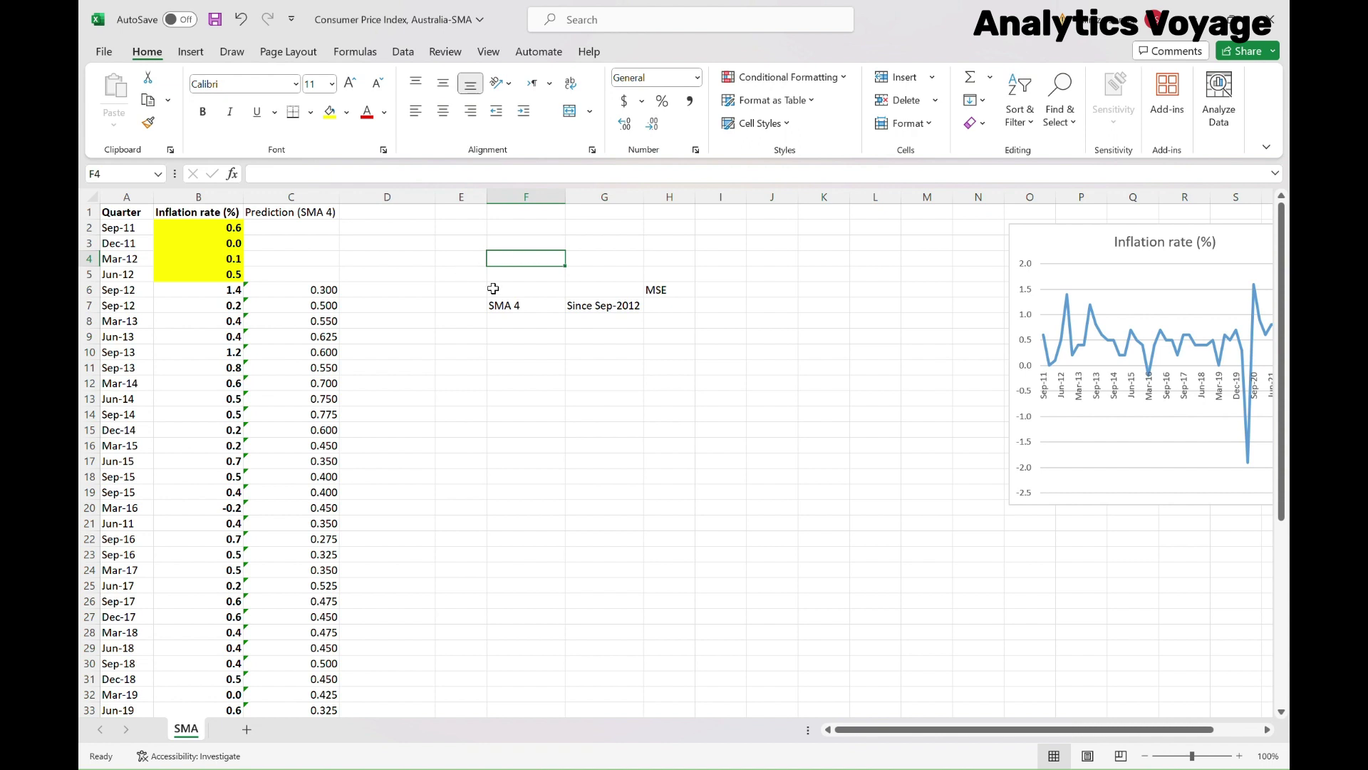
{"action": "left_click", "coordinate": [648, 306]}
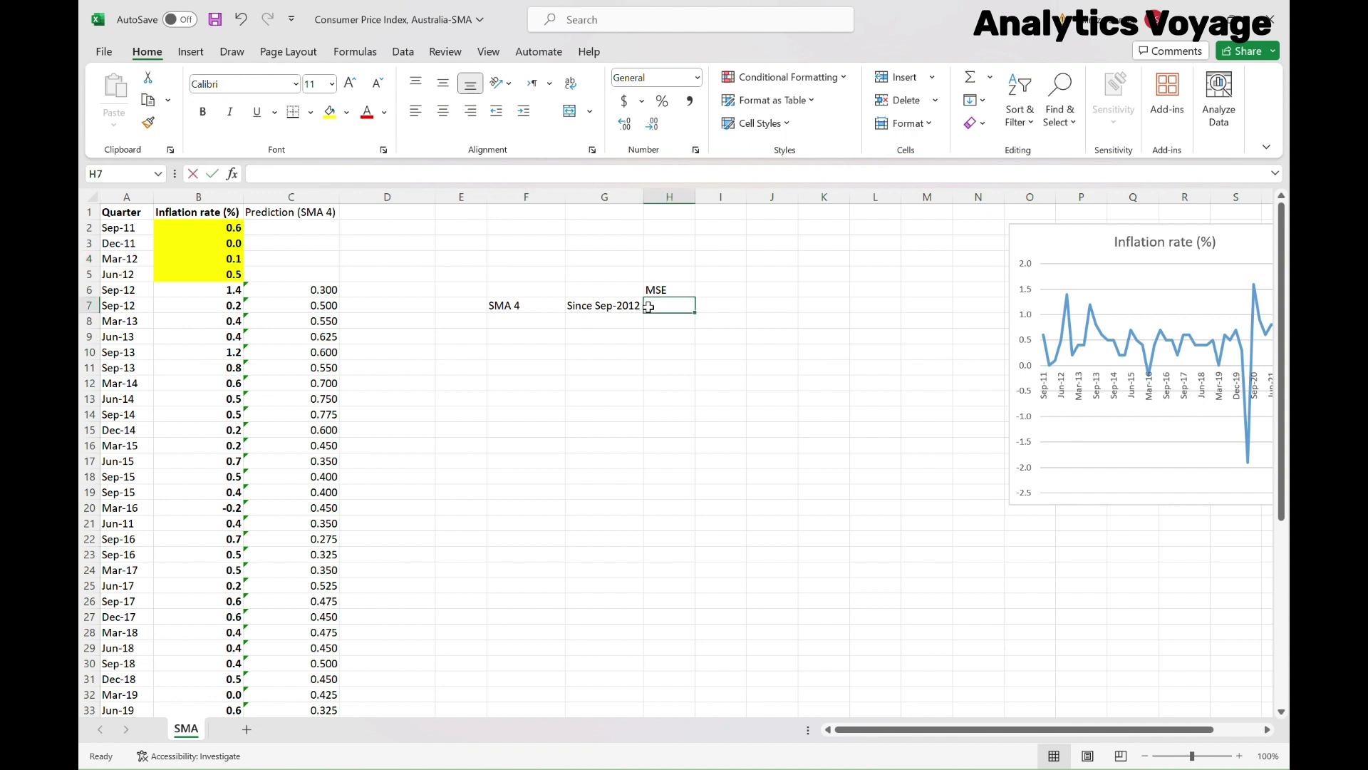
{"action": "type", "text": "=sumx"}
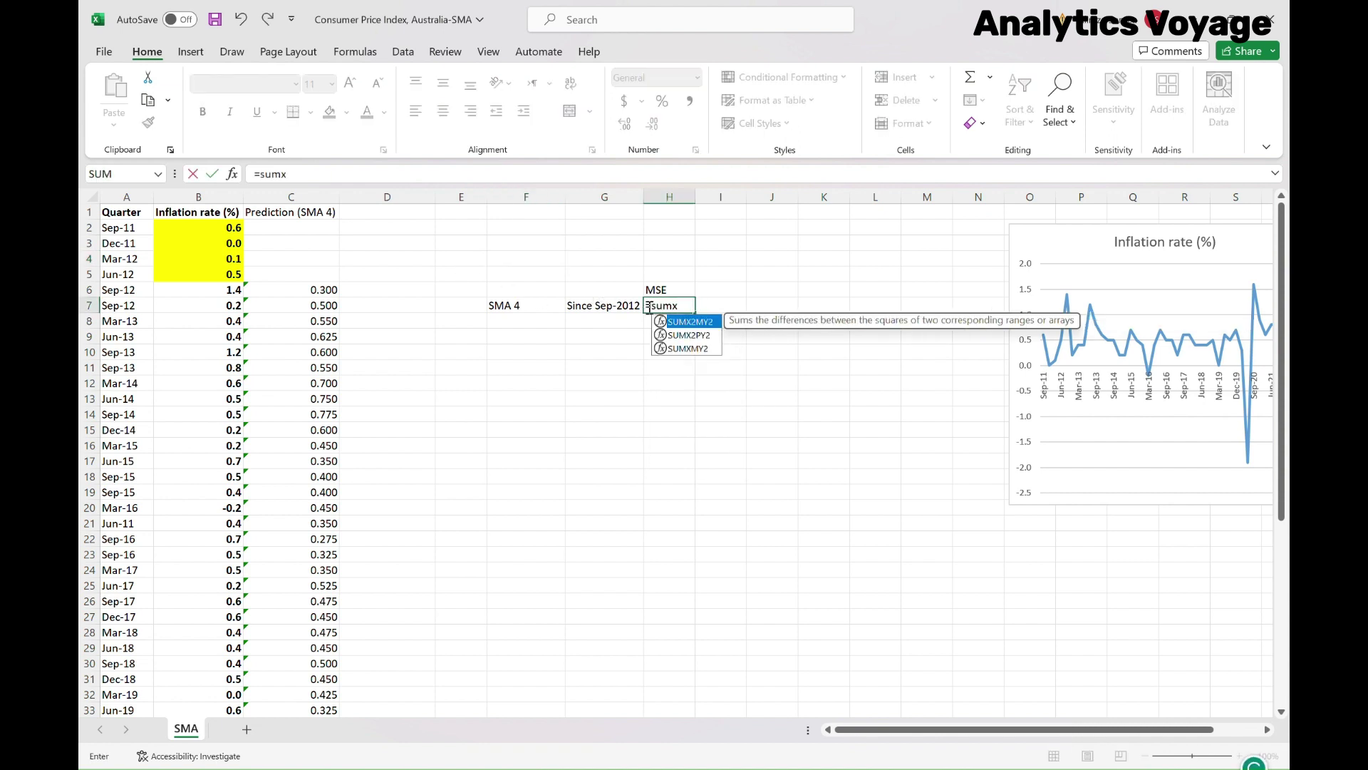
{"action": "double_click", "coordinate": [676, 348]}
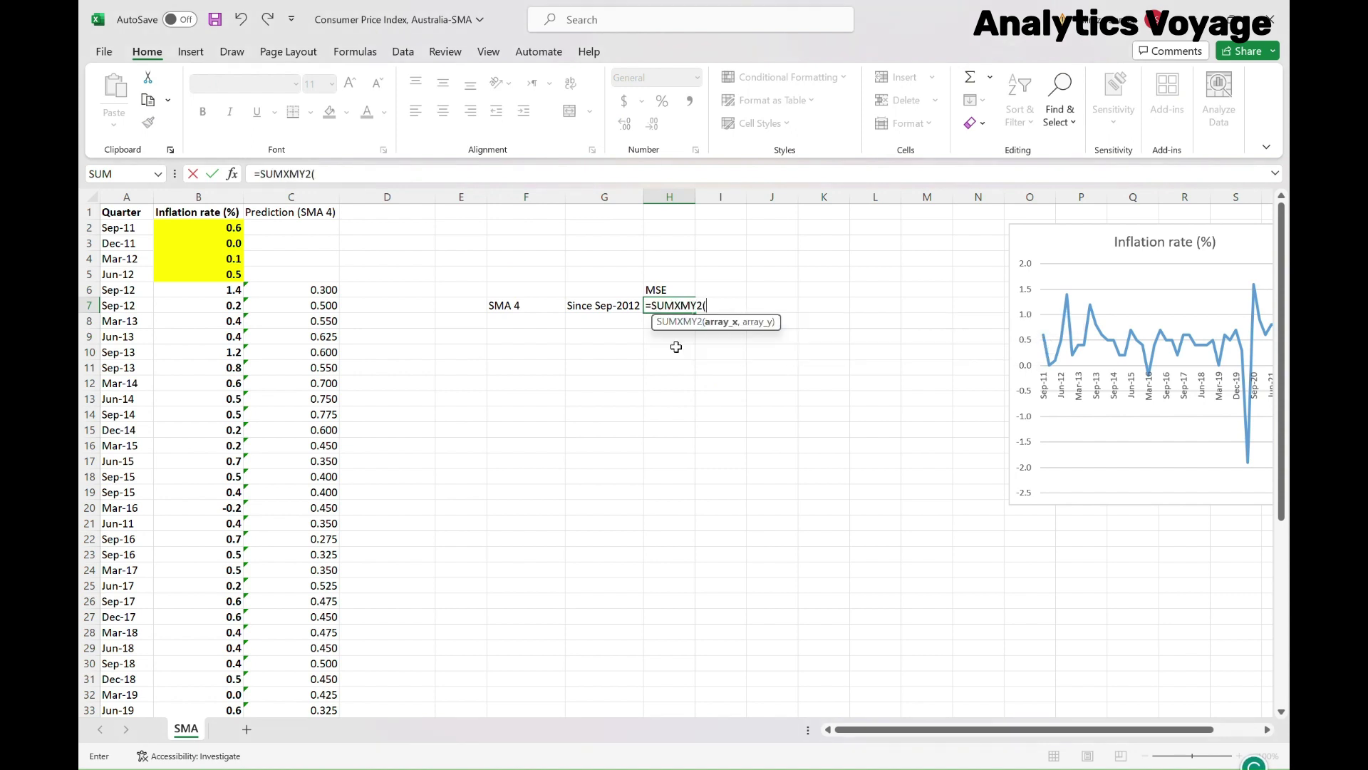
{"action": "left_click", "coordinate": [228, 290]}
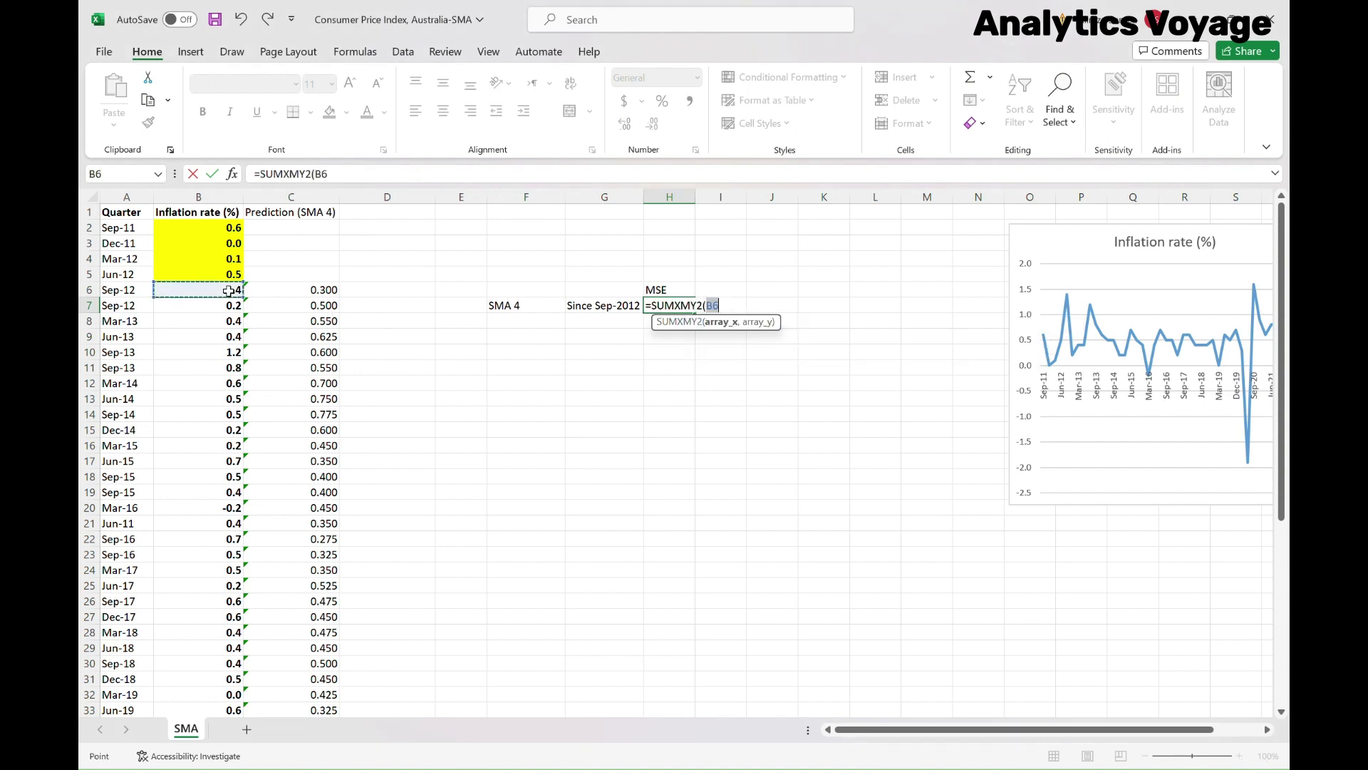
{"action": "left_click_drag", "start_coordinate": [208, 290], "coordinate": [216, 660]}
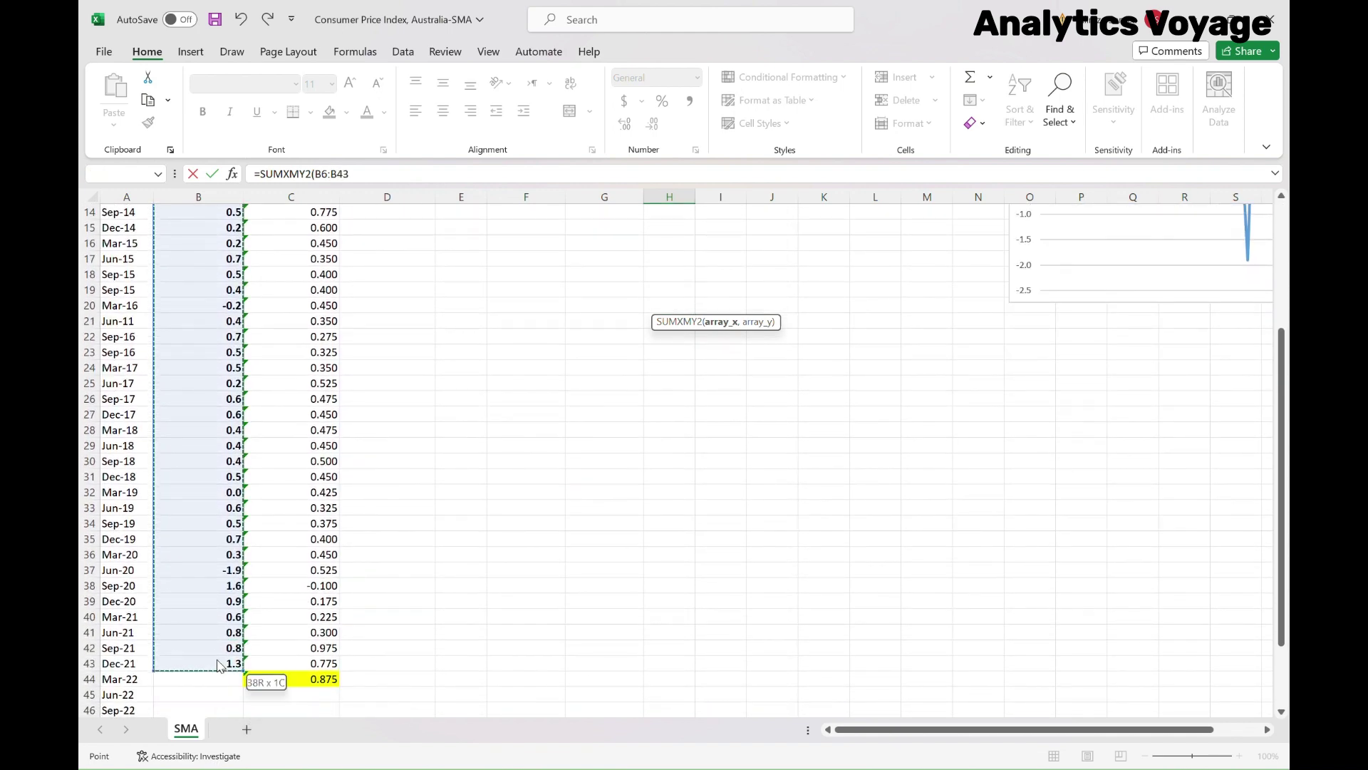
{"action": "type", "text": ","}
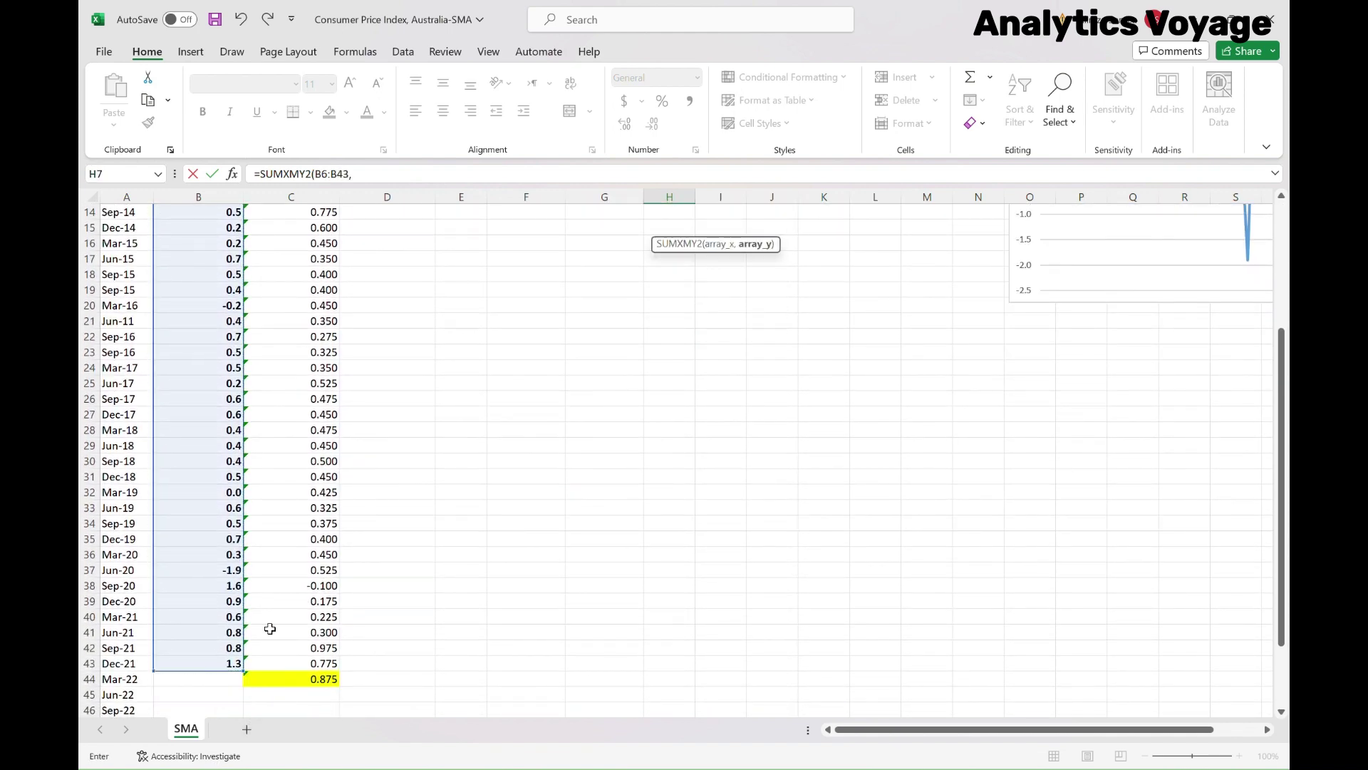
{"action": "scroll", "coordinate": [269, 629], "scroll_direction": "up", "scroll_amount": 5}
{"action": "left_click_drag", "start_coordinate": [271, 294], "coordinate": [293, 691]}
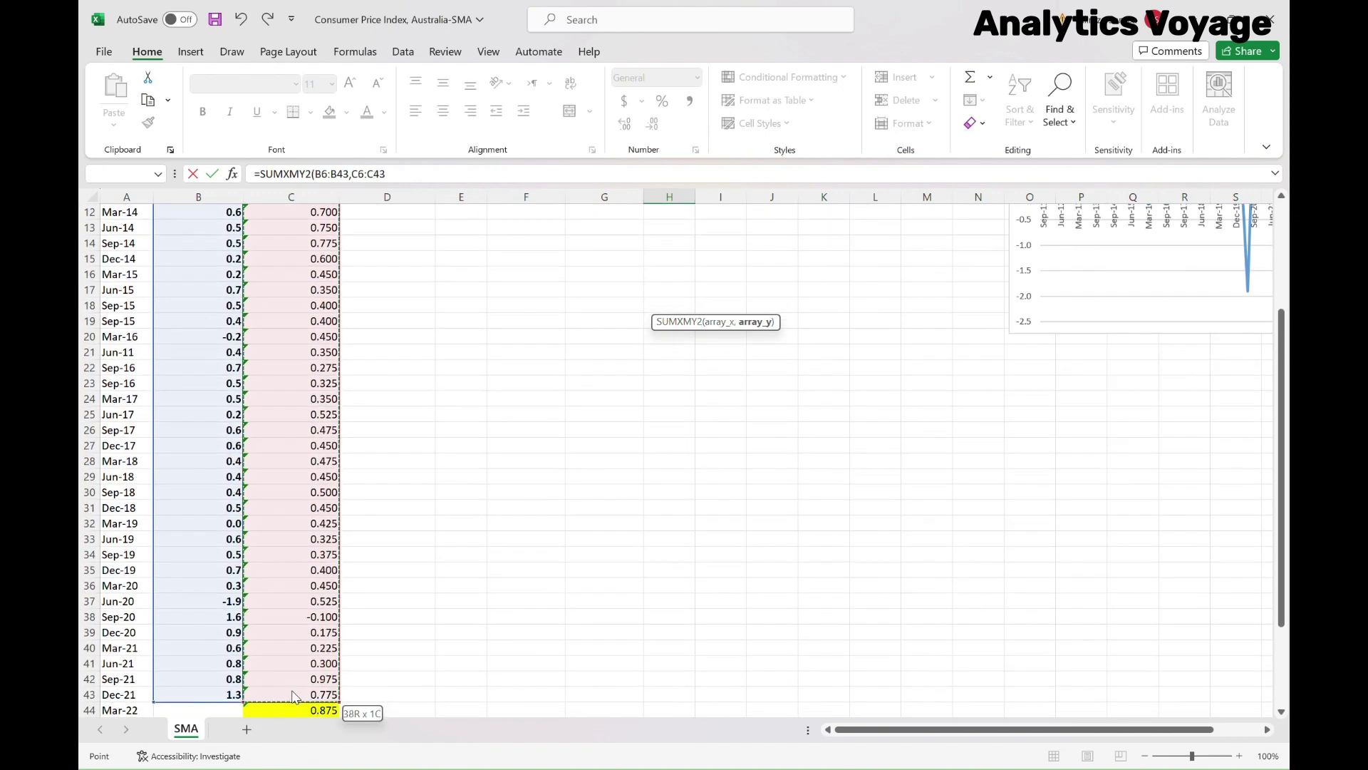
{"action": "type", "text": ")"}
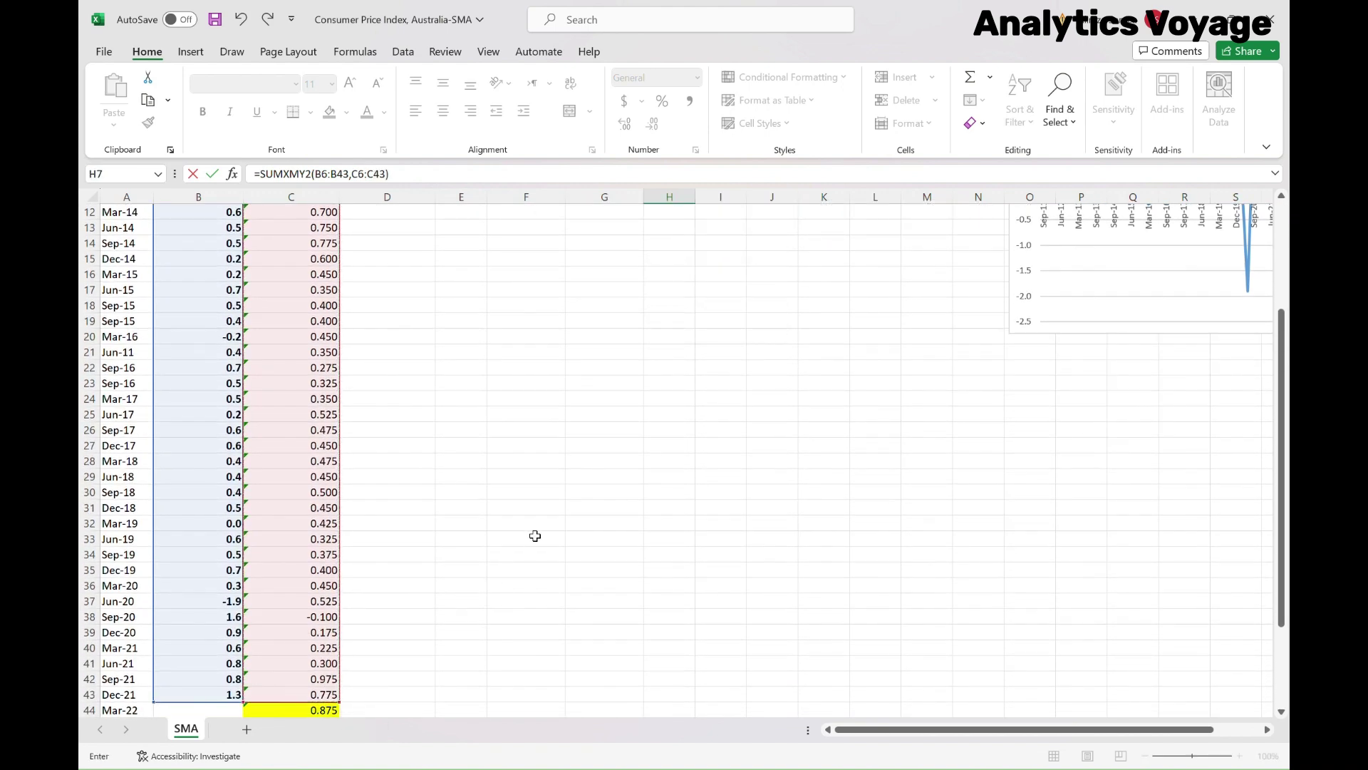
Step: Divide the squared-error sum in H7 by COUNT(B6:B43) and complete the MSE formula
{"action": "type", "text": "/"}
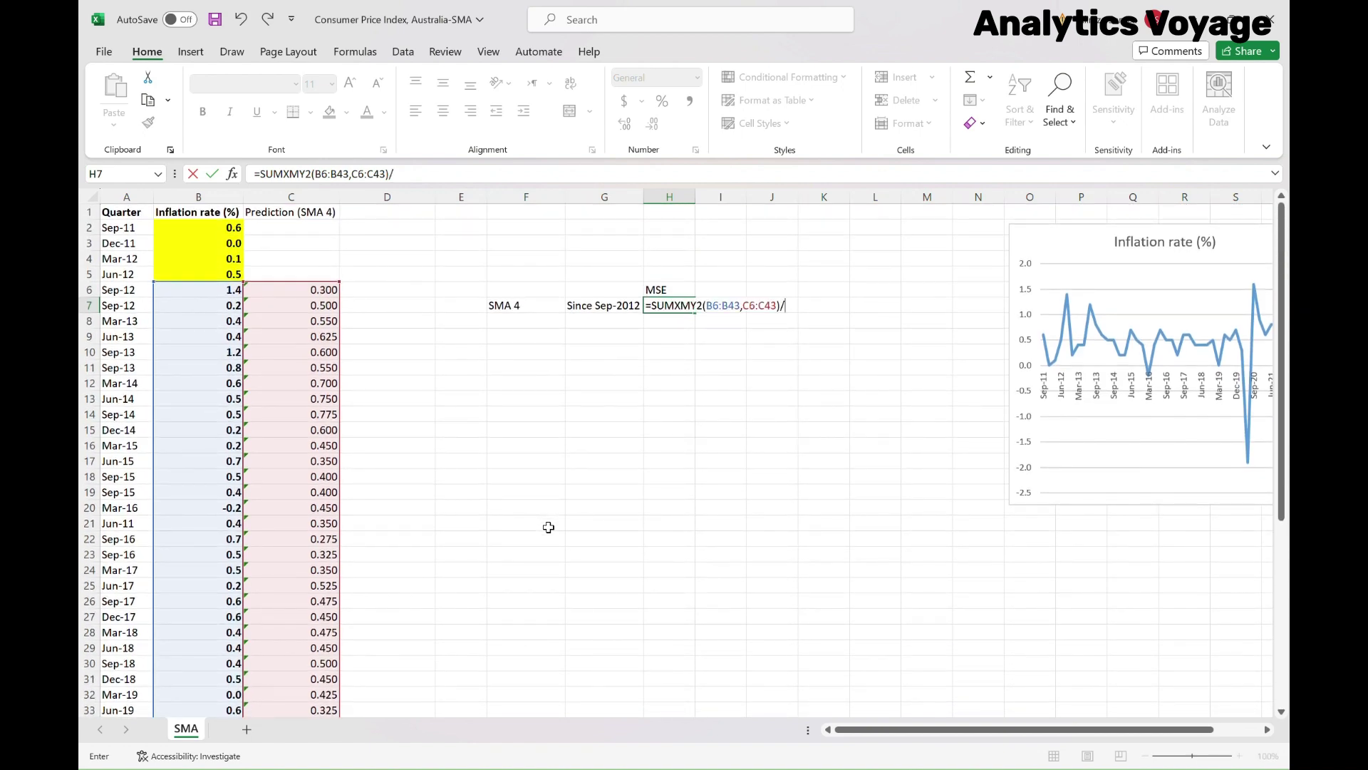
{"action": "type", "text": "coun"}
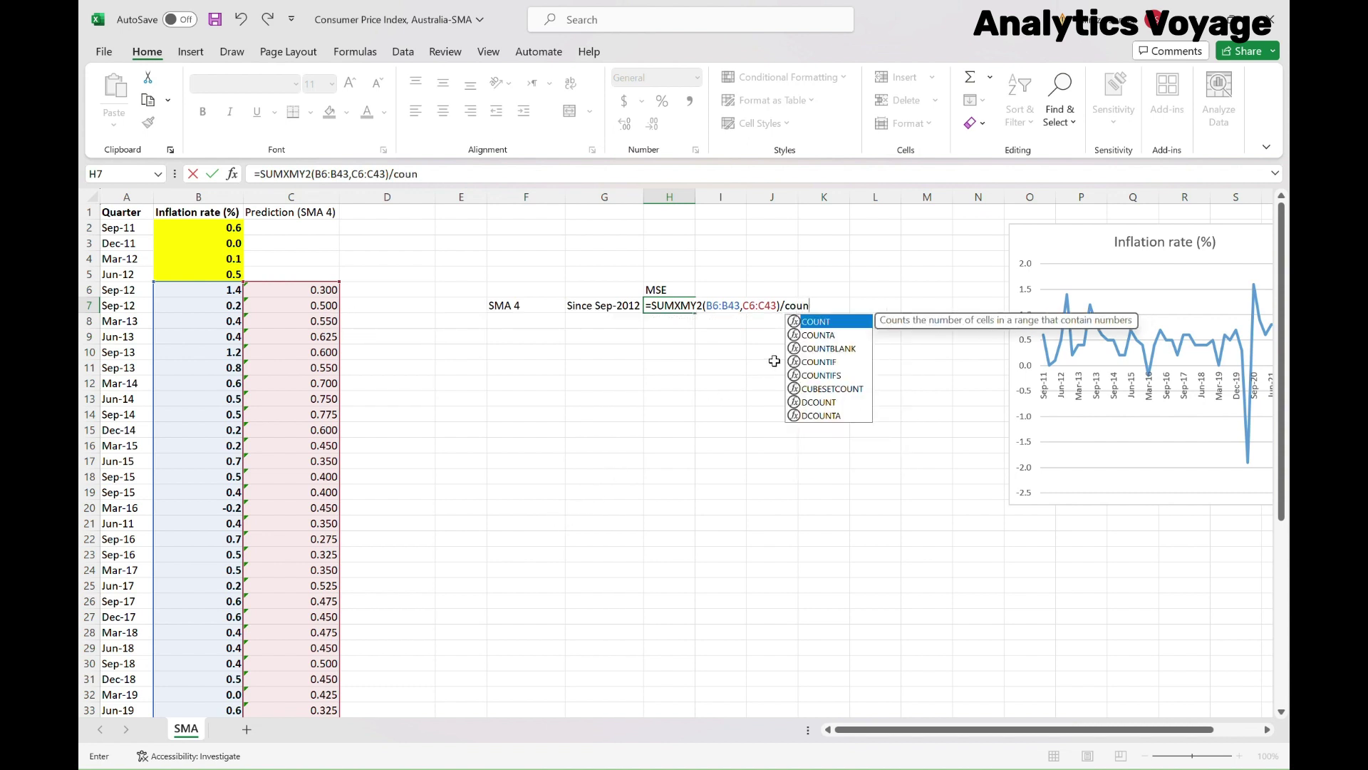
{"action": "double_click", "coordinate": [834, 323]}
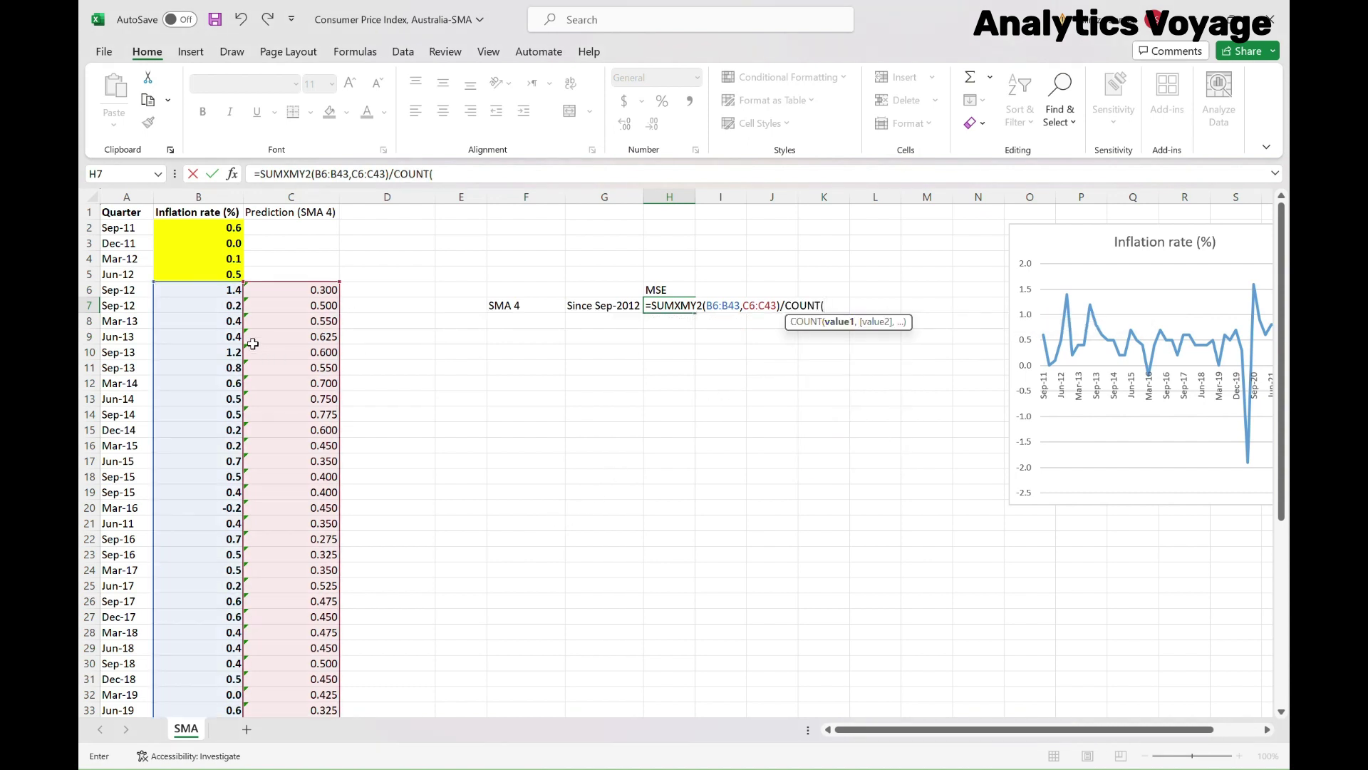
{"action": "left_click_drag", "start_coordinate": [210, 289], "coordinate": [223, 641]}
{"action": "type", "text": ")"}
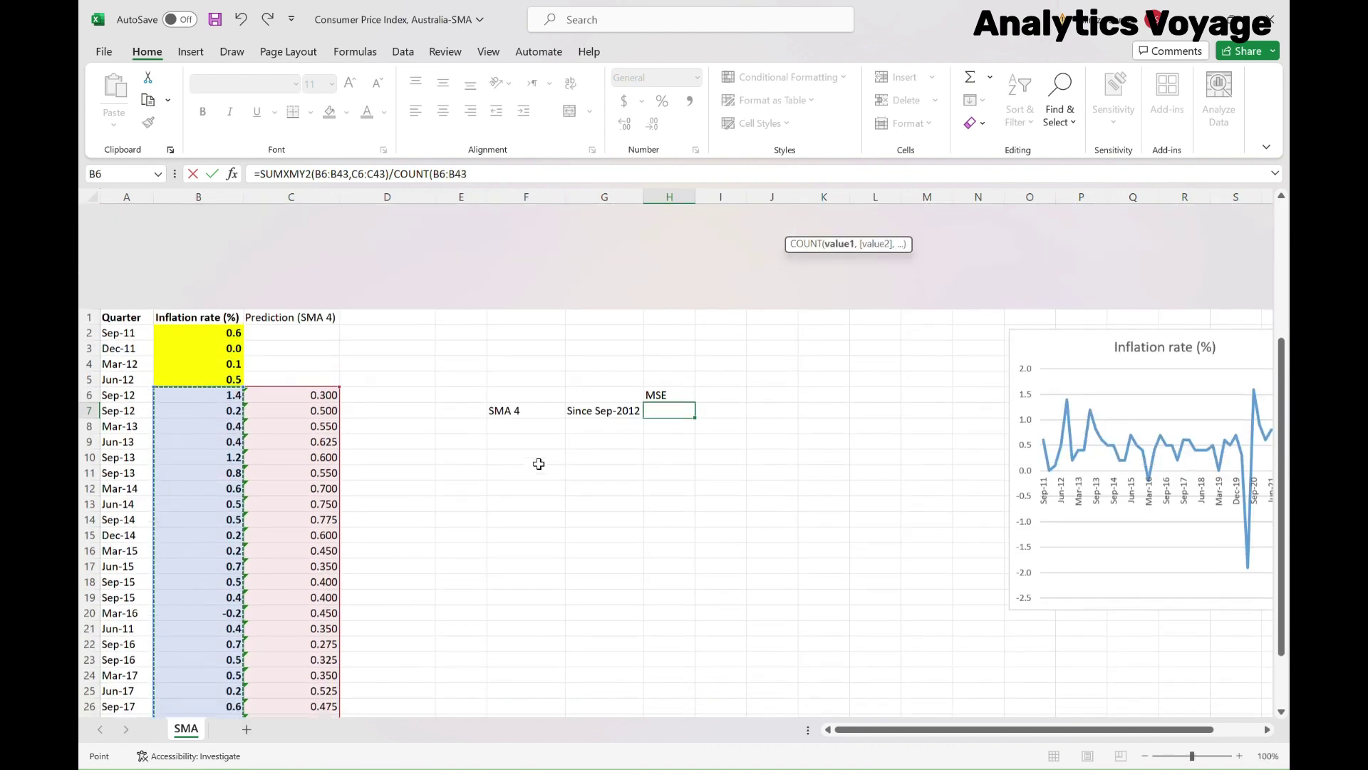
{"action": "key", "text": "Return"}
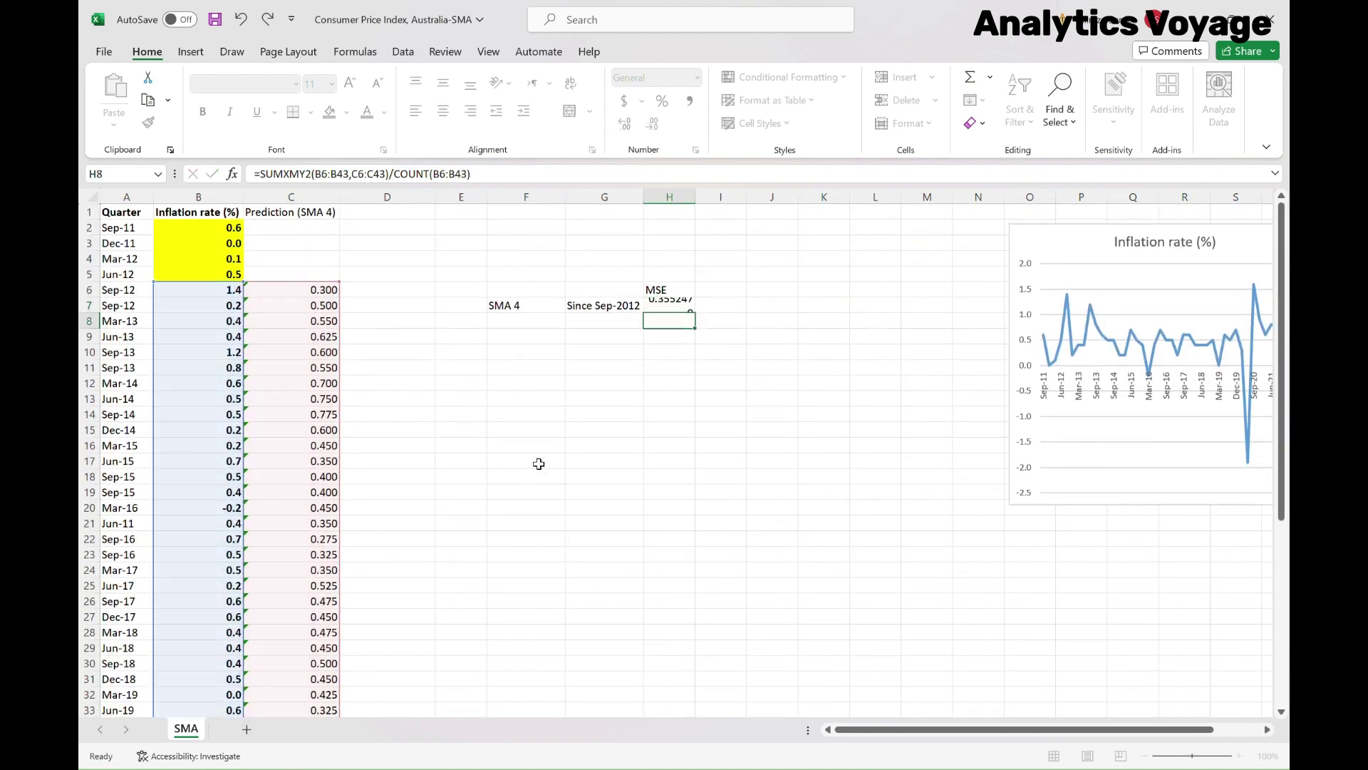
Step: Highlight the SMA 4 MSE in cell H7 with a yellow fill and check its formula
{"action": "left_click", "coordinate": [675, 304]}
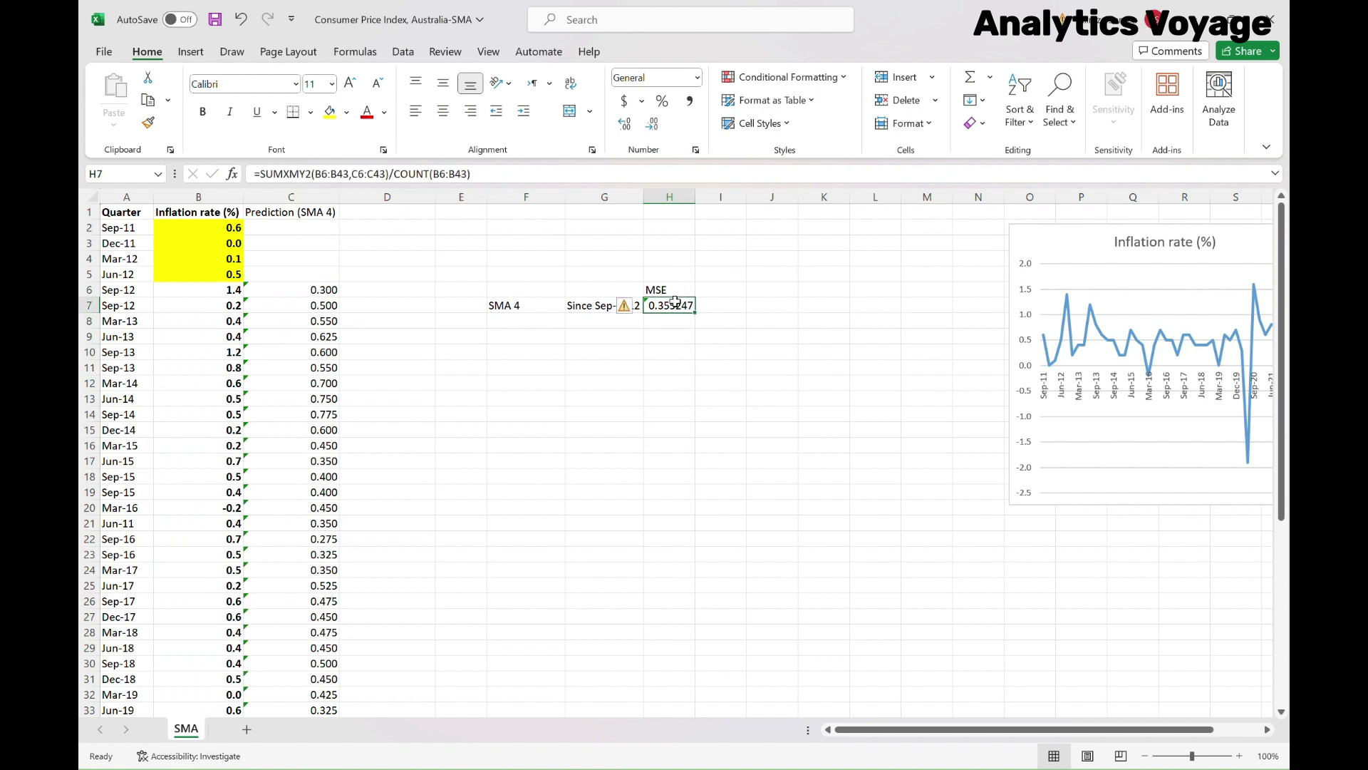
{"action": "left_click", "coordinate": [347, 112]}
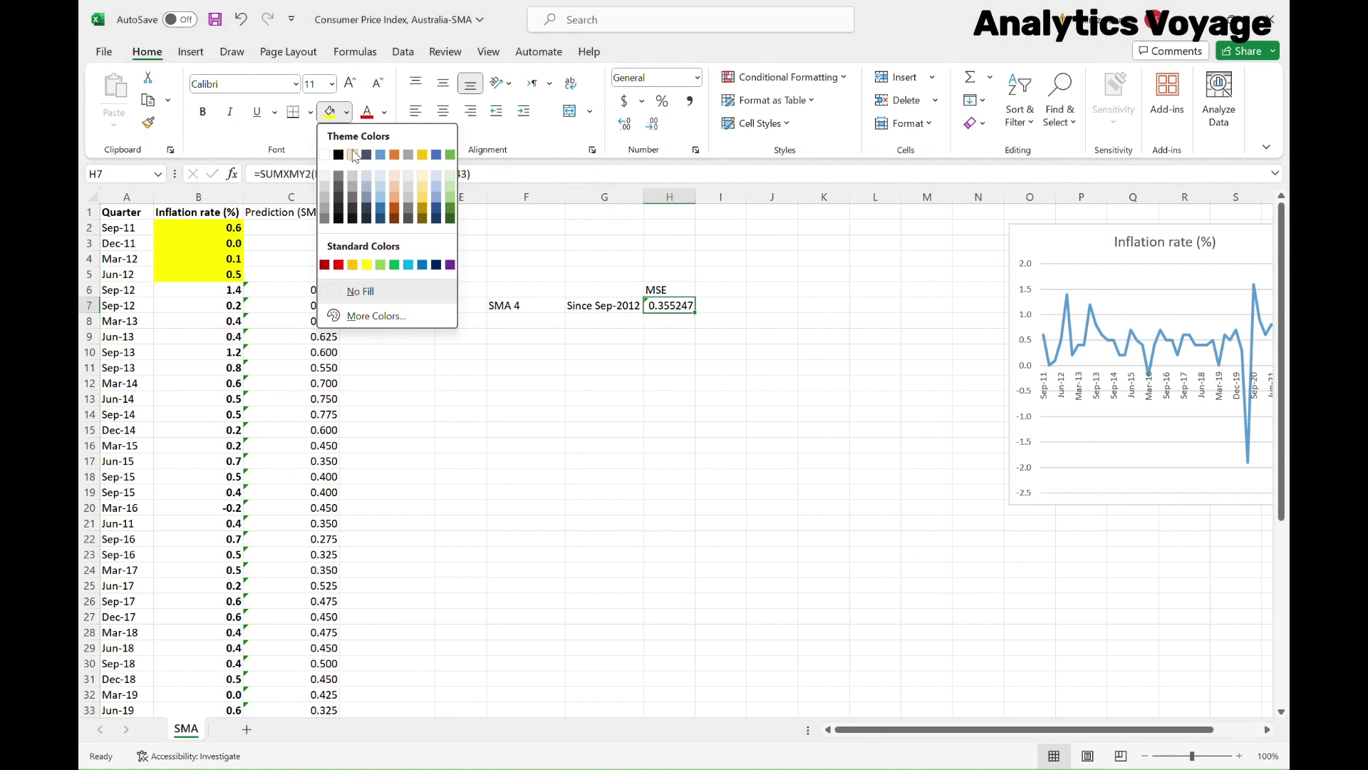
{"action": "left_click", "coordinate": [370, 266]}
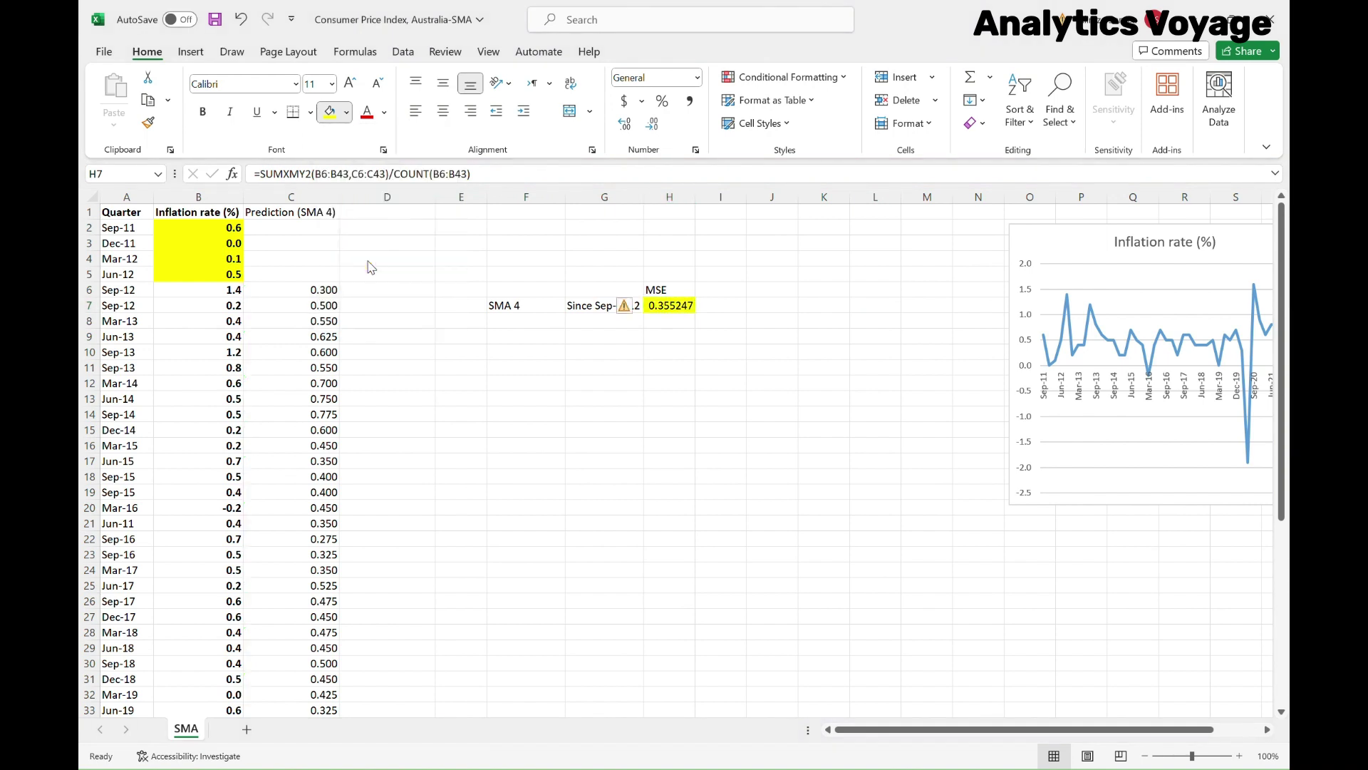
{"action": "left_click", "coordinate": [716, 364]}
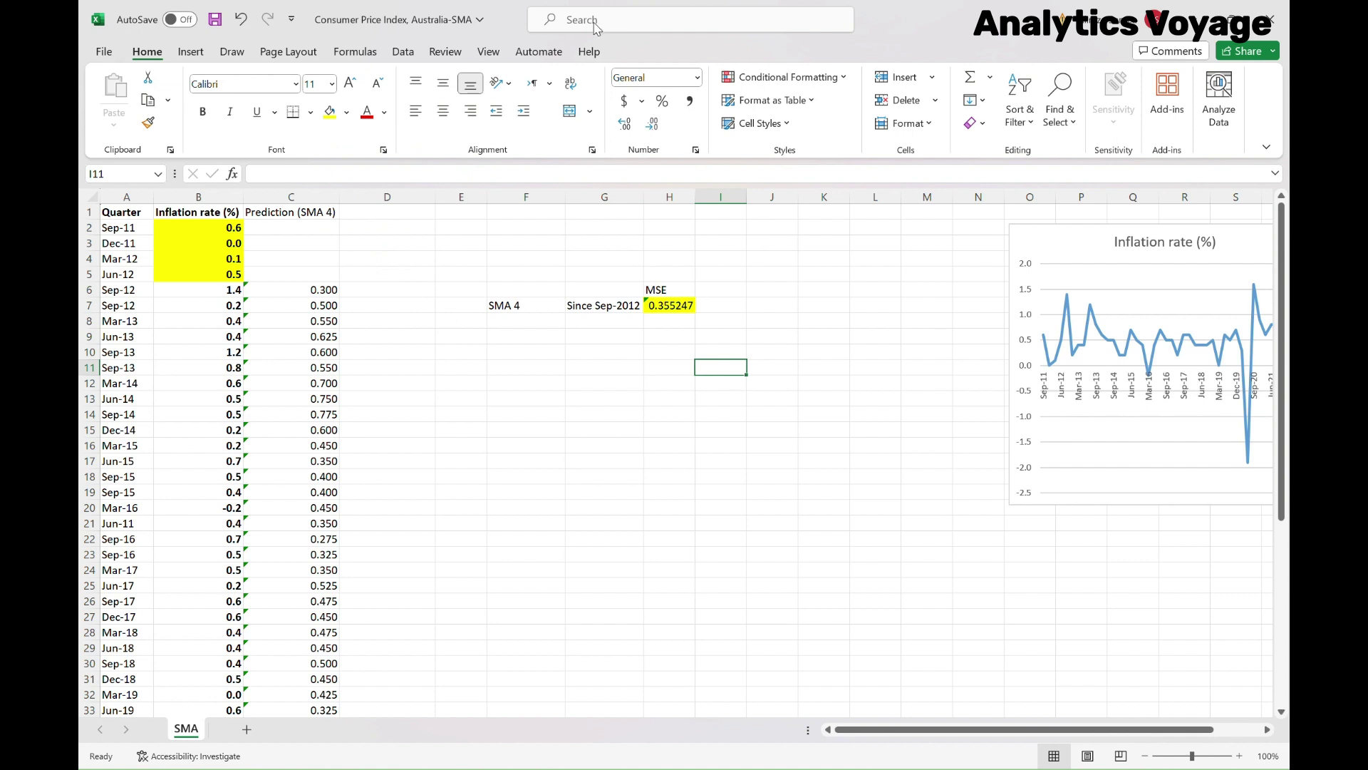
{"action": "key", "text": "Up"}
{"action": "key", "text": "Up"}
{"action": "key", "text": "Up"}
{"action": "key", "text": "Up"}
{"action": "key", "text": "Left"}
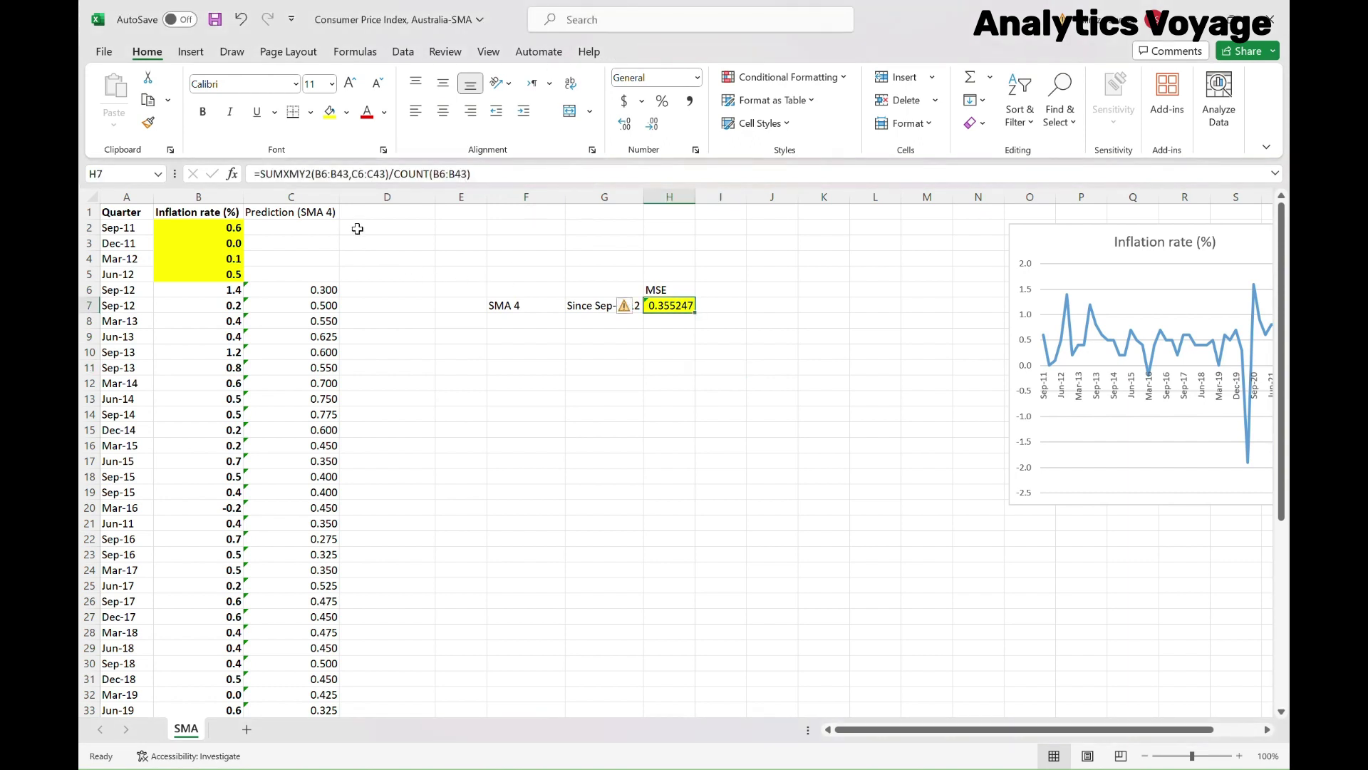
Step: Copy the Prediction (SMA 4) header from C1 to D1 and change the copy to Prediction (SMA 8)
{"action": "left_click", "coordinate": [331, 212]}
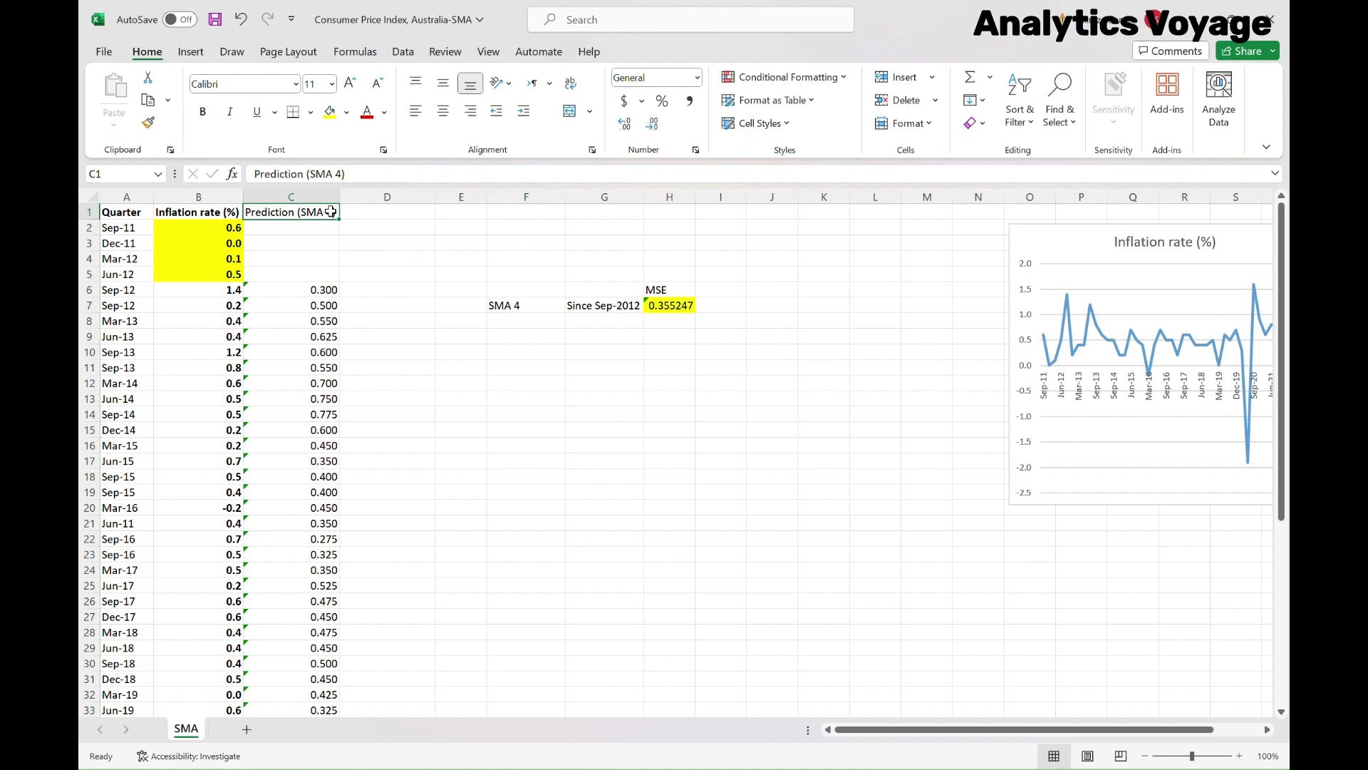
{"action": "key", "text": "ctrl+c"}
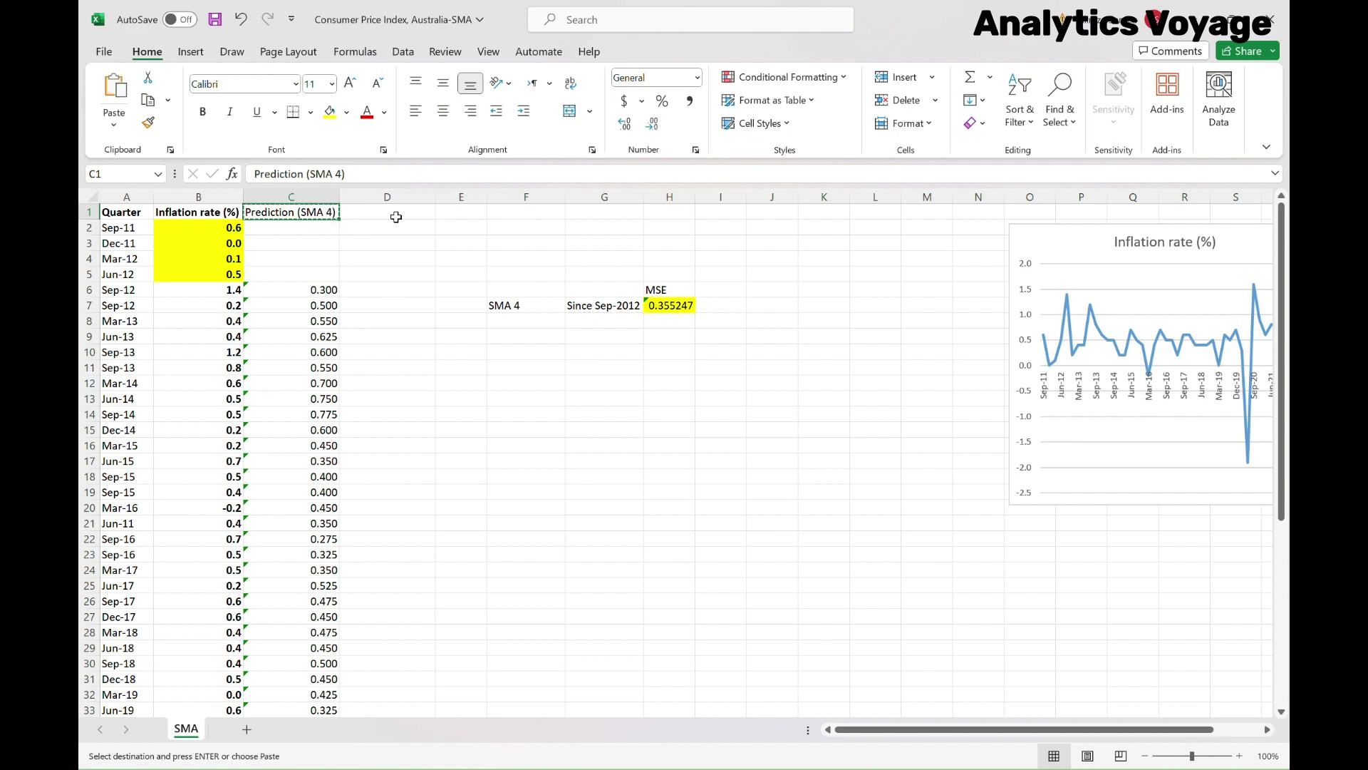
{"action": "left_click", "coordinate": [396, 217]}
{"action": "key", "text": "ctrl+v"}
{"action": "double_click", "coordinate": [428, 214]}
{"action": "key", "text": "BackSpace"}
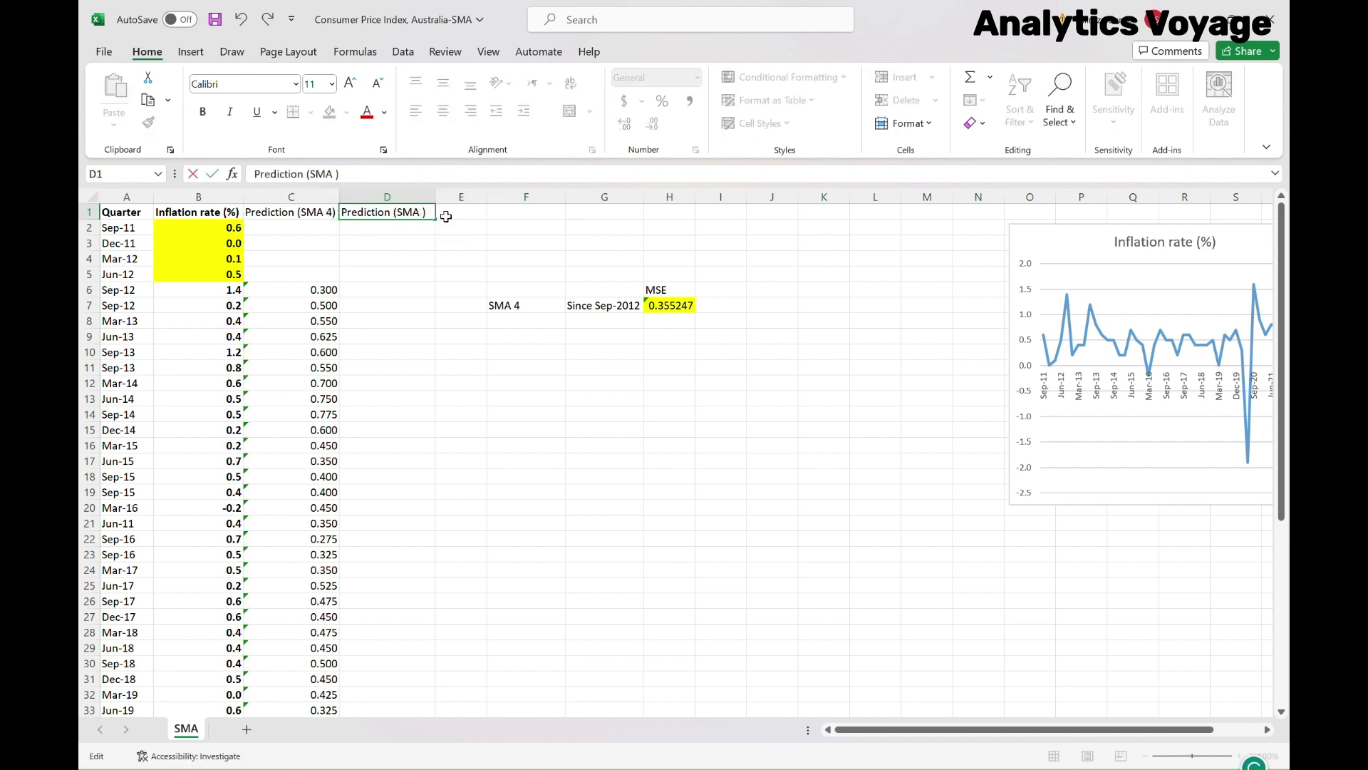
{"action": "type", "text": "8"}
{"action": "key", "text": "Return"}
Step: Enter an eight-quarter average of the inflation rates B2:B9 as the Sep-13 prediction in cell D10
{"action": "key", "text": "Down"}
{"action": "key", "text": "Down"}
{"action": "key", "text": "Down"}
{"action": "key", "text": "Down"}
{"action": "key", "text": "Down"}
{"action": "key", "text": "Down"}
{"action": "key", "text": "Down"}
{"action": "key", "text": "Down"}
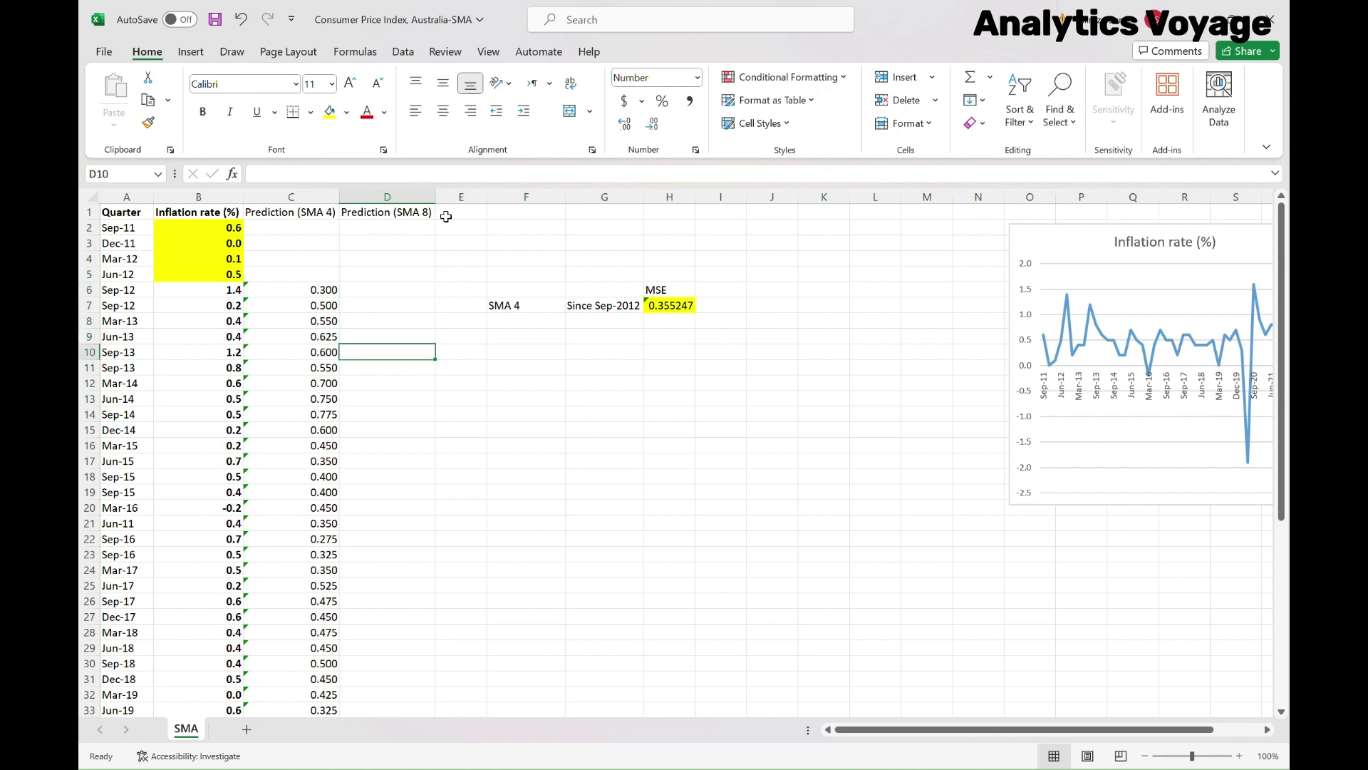
{"action": "type", "text": "=ave"}
{"action": "key", "text": "Tab"}
{"action": "left_click_drag", "start_coordinate": [236, 228], "coordinate": [238, 337]}
{"action": "key", "text": "Return"}
Step: Fill the SMA 8 formula from D10 down through the 2022 quarters and clear the surplus predictions at the column's end
{"action": "left_click", "coordinate": [387, 352]}
{"action": "left_click_drag", "start_coordinate": [435, 359], "coordinate": [431, 695]}
{"action": "scroll", "coordinate": [376, 620], "scroll_direction": "down", "scroll_amount": 1}
{"action": "mouse_move", "coordinate": [376, 620]}
{"action": "left_mouse_down"}
{"action": "mouse_move", "coordinate": [376, 652]}
{"action": "mouse_move", "coordinate": [382, 636]}
{"action": "left_mouse_up"}
{"action": "left_click", "coordinate": [526, 636]}
{"action": "key", "text": "Delete"}
Step: Shade the Sep-13 quarter in cell A10 with a dark red fill
{"action": "scroll", "coordinate": [382, 641], "scroll_direction": "up", "scroll_amount": 6}
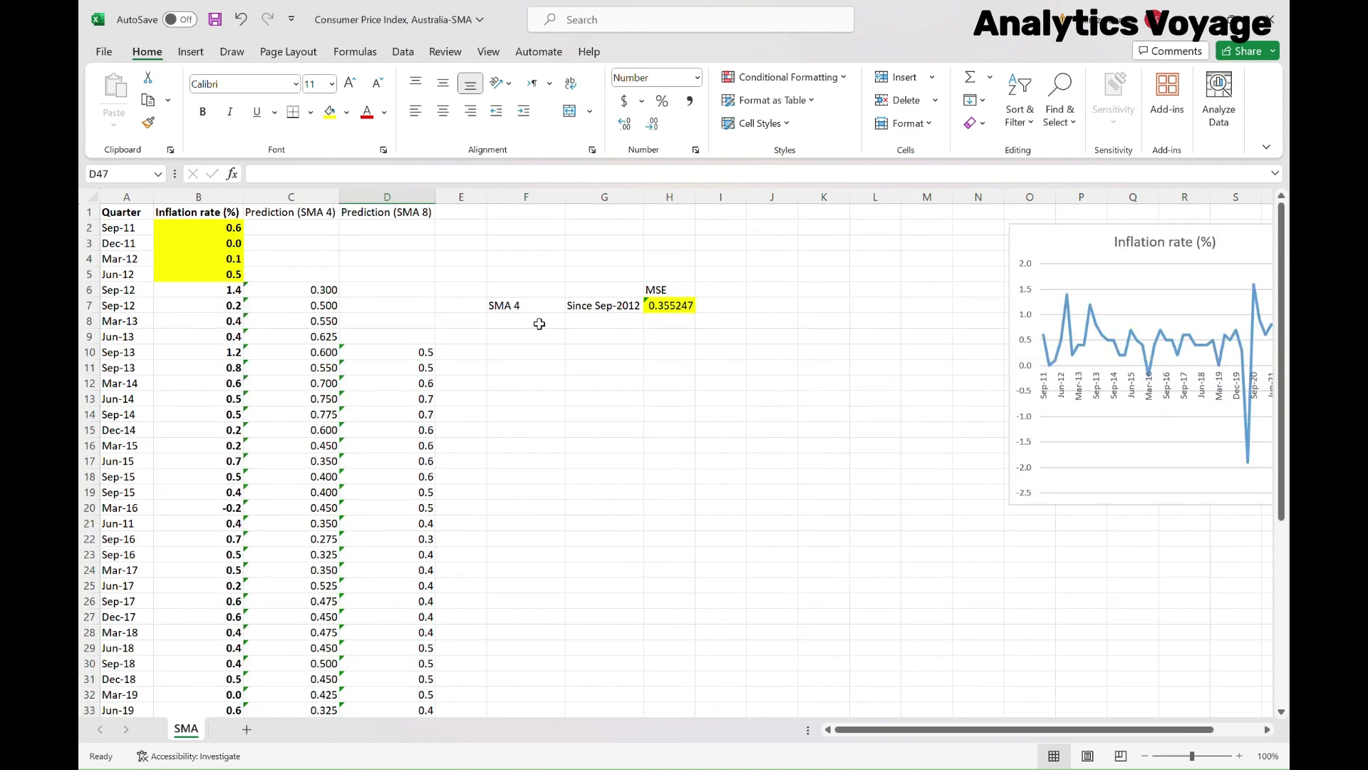
{"action": "left_click", "coordinate": [539, 324]}
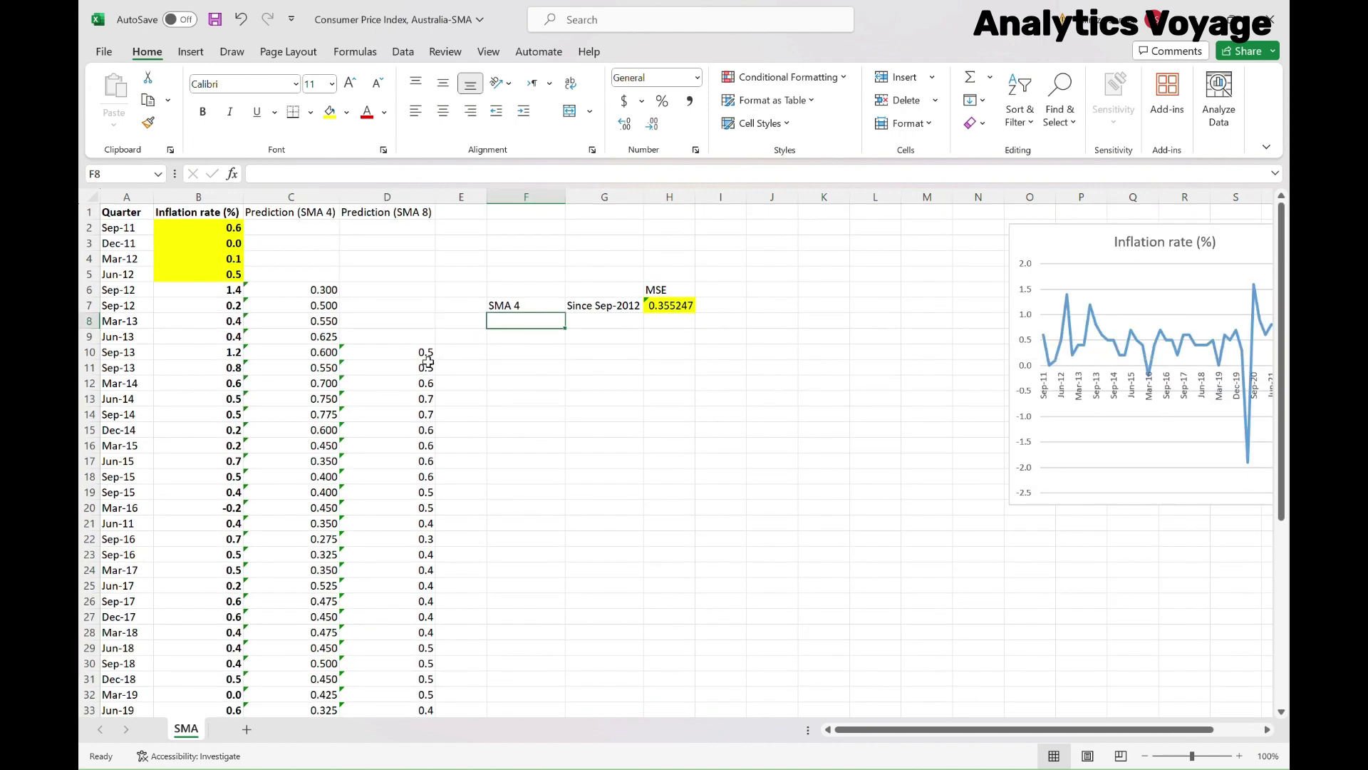
{"action": "left_click", "coordinate": [128, 353]}
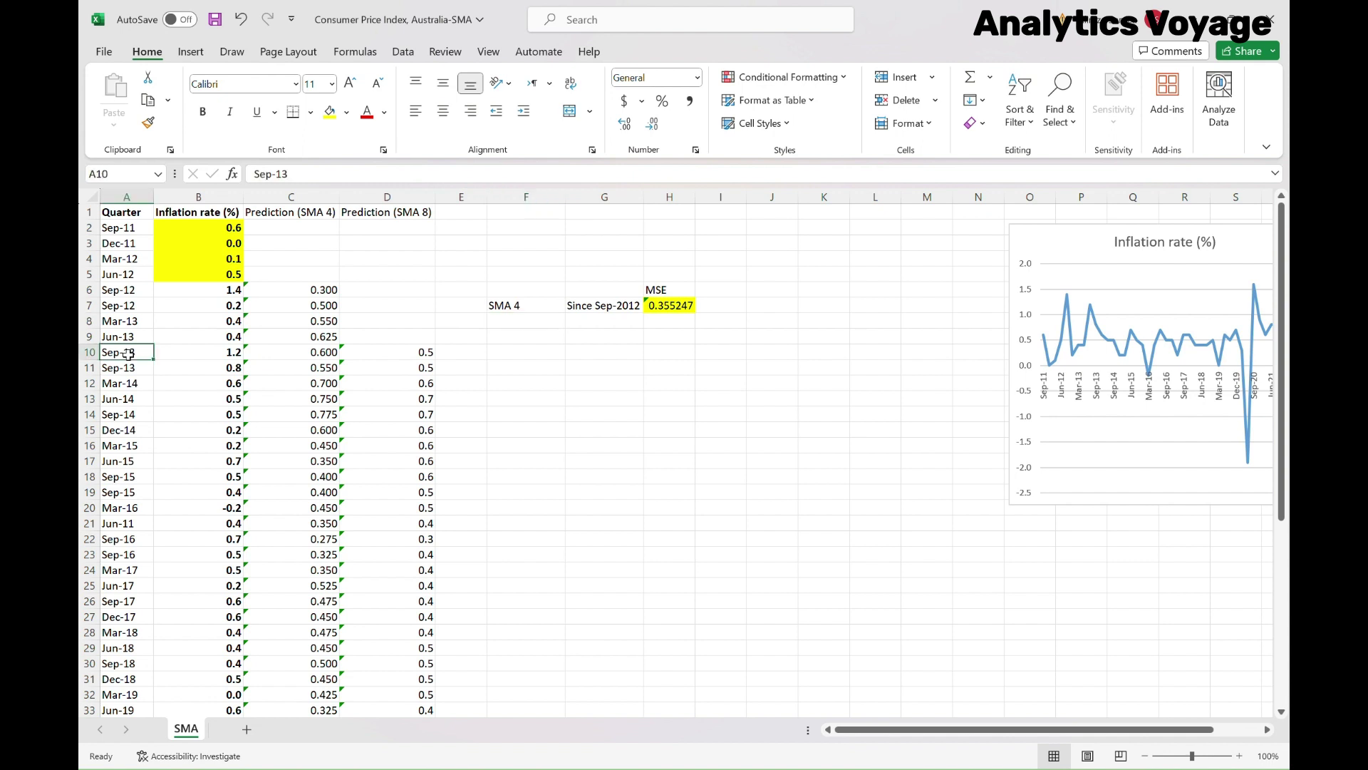
{"action": "left_click", "coordinate": [346, 112]}
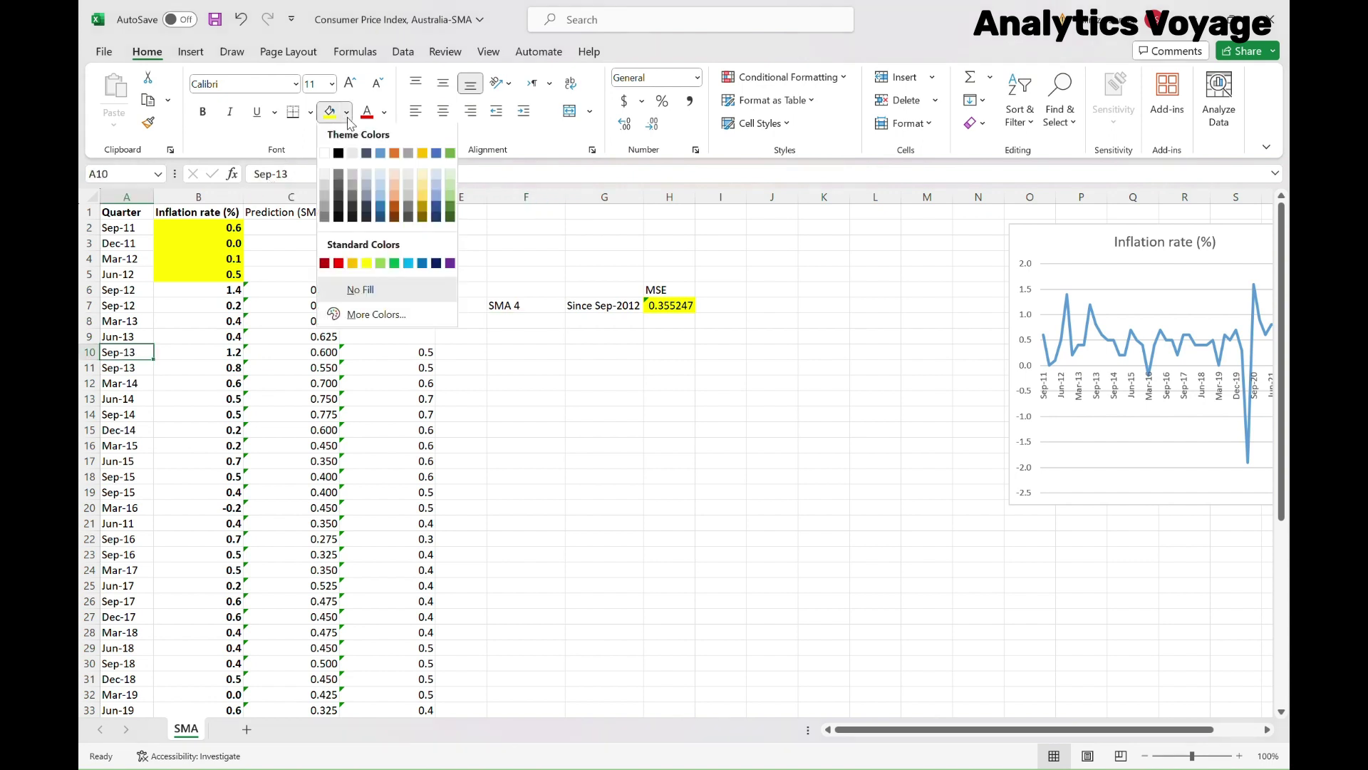
{"action": "left_click", "coordinate": [325, 264]}
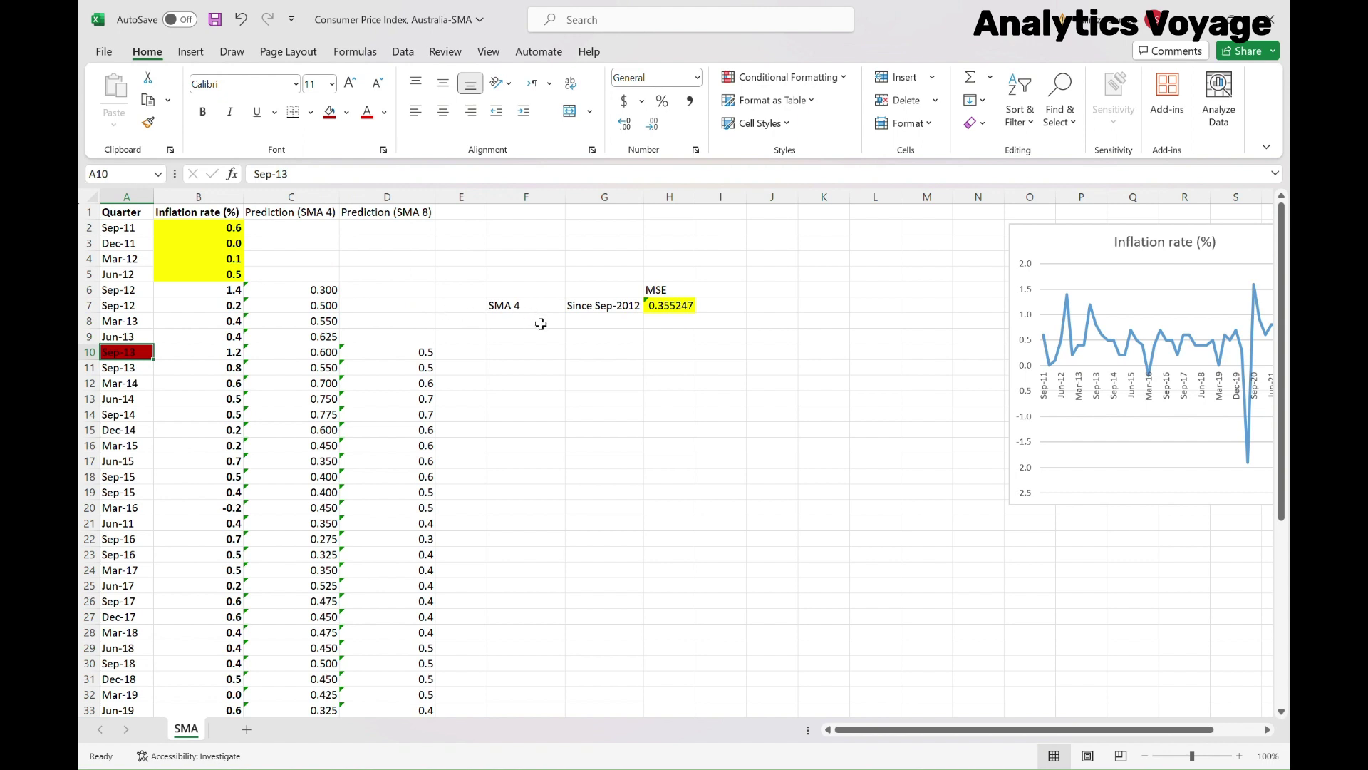
Step: Label cell F9 SMA 8, copy the Since Sep-2012 label to G9 and change the copy to Since Sep-2013
{"action": "left_click", "coordinate": [541, 324]}
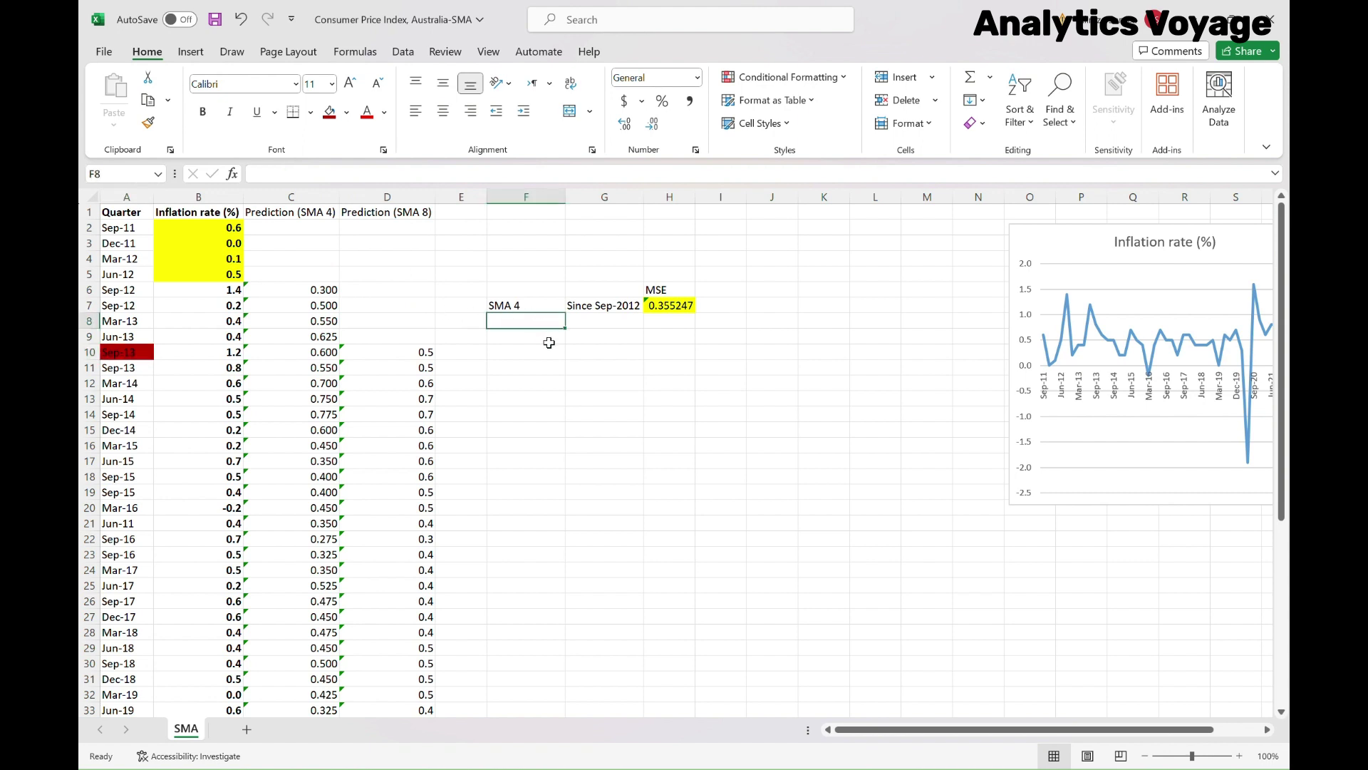
{"action": "left_click", "coordinate": [547, 342]}
{"action": "type", "text": "SMA"}
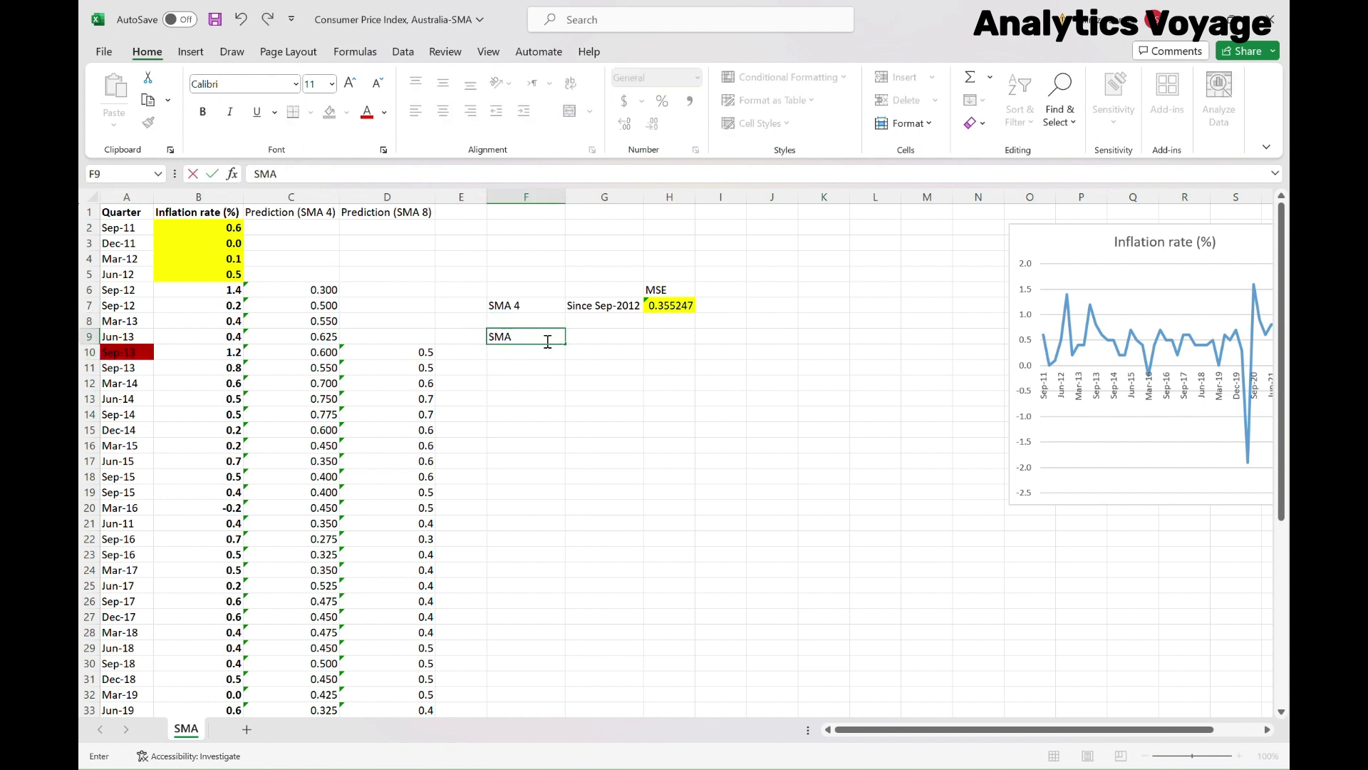
{"action": "type", "text": " 8"}
{"action": "key", "text": "Return"}
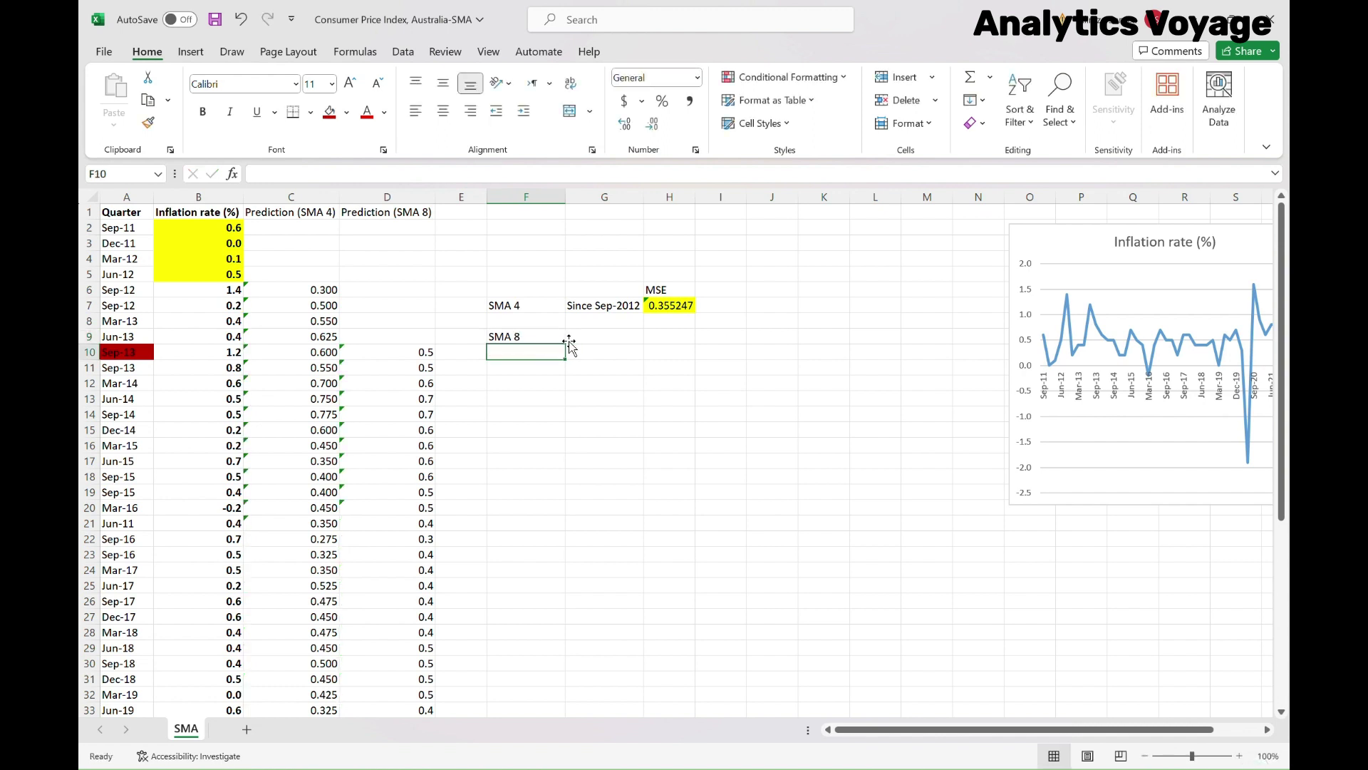
{"action": "left_click", "coordinate": [606, 308]}
{"action": "key", "text": "ctrl+c"}
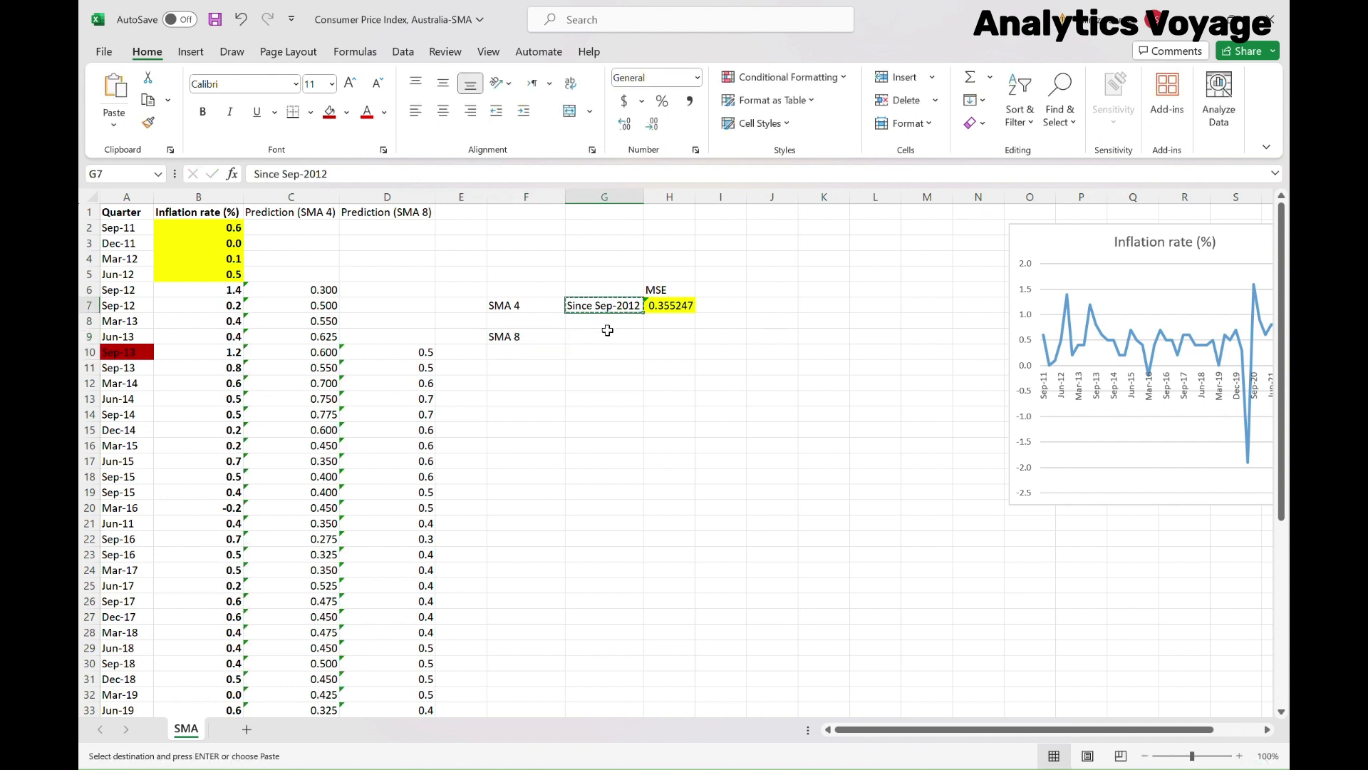
{"action": "left_click", "coordinate": [608, 332]}
{"action": "key", "text": "ctrl+v"}
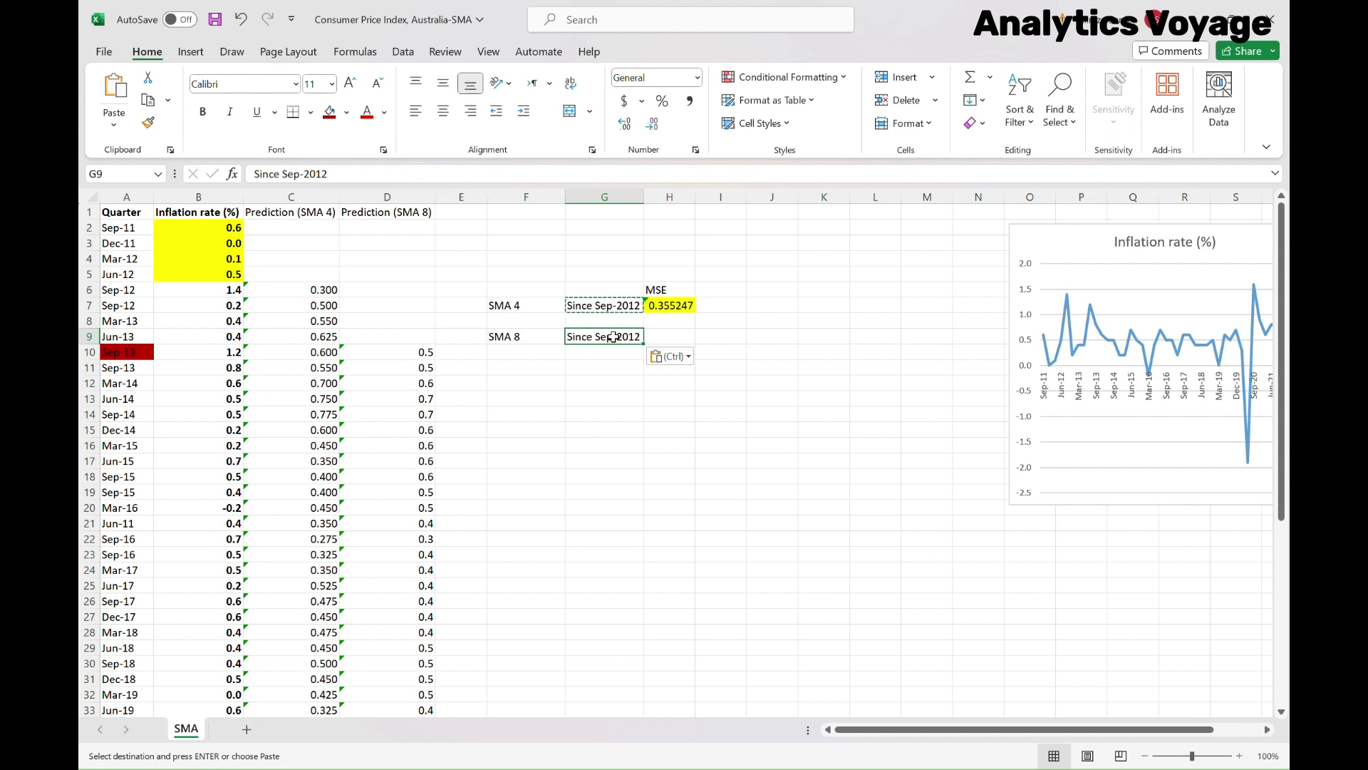
{"action": "double_click", "coordinate": [614, 337]}
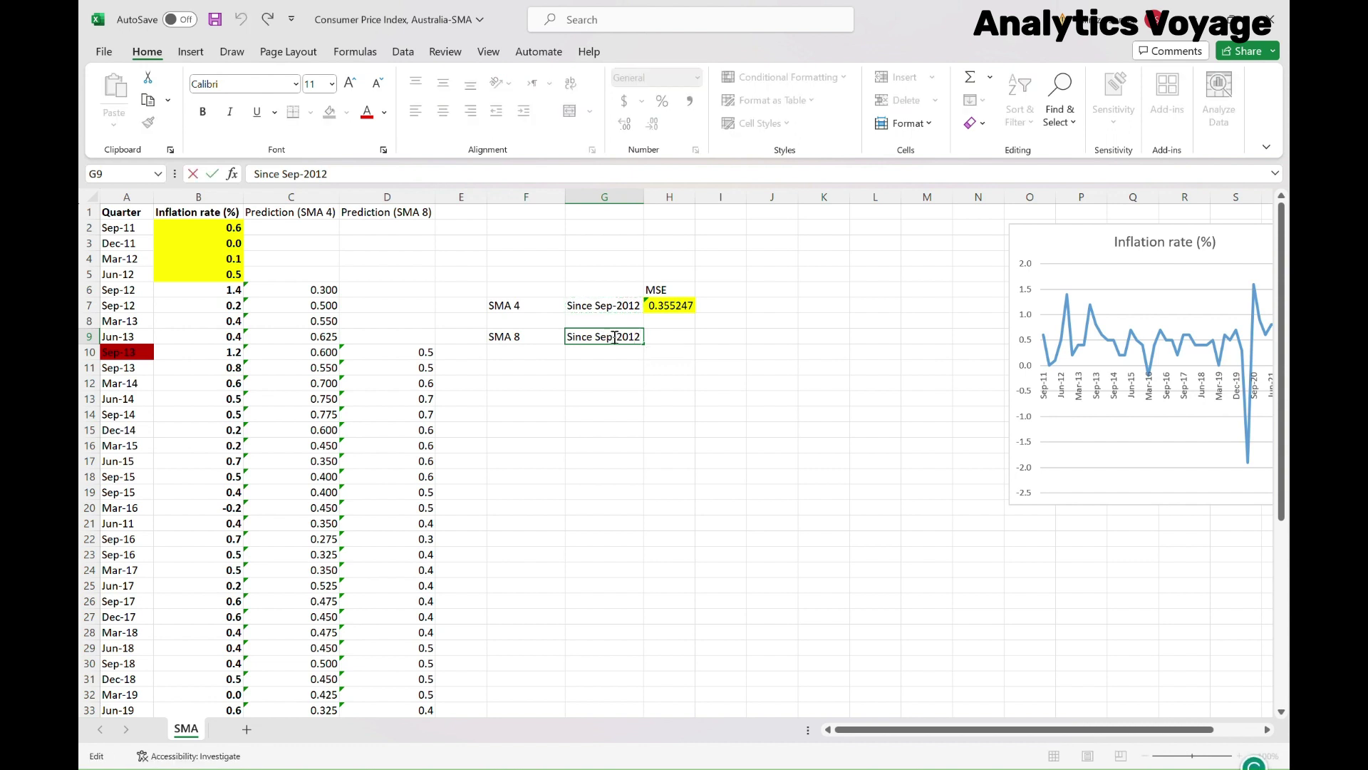
{"action": "key", "text": "BackSpace"}
{"action": "type", "text": "3"}
{"action": "key", "text": "Return"}
Step: Calculate the SMA 8 MSE in H9 with =SUMXMY2(B10:B43,D10:D43)/COUNT(B10:B43)
{"action": "left_click", "coordinate": [692, 336]}
{"action": "type", "text": "="}
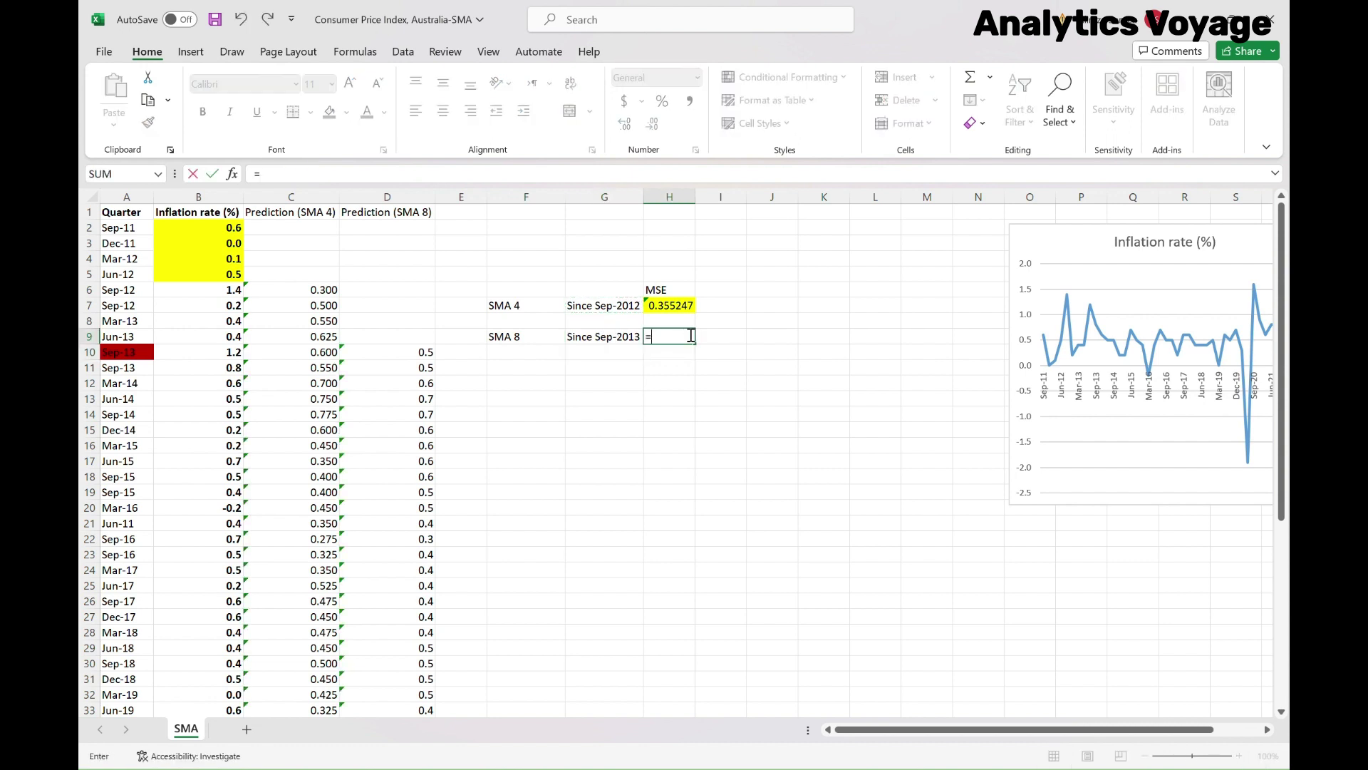
{"action": "type", "text": "sum"}
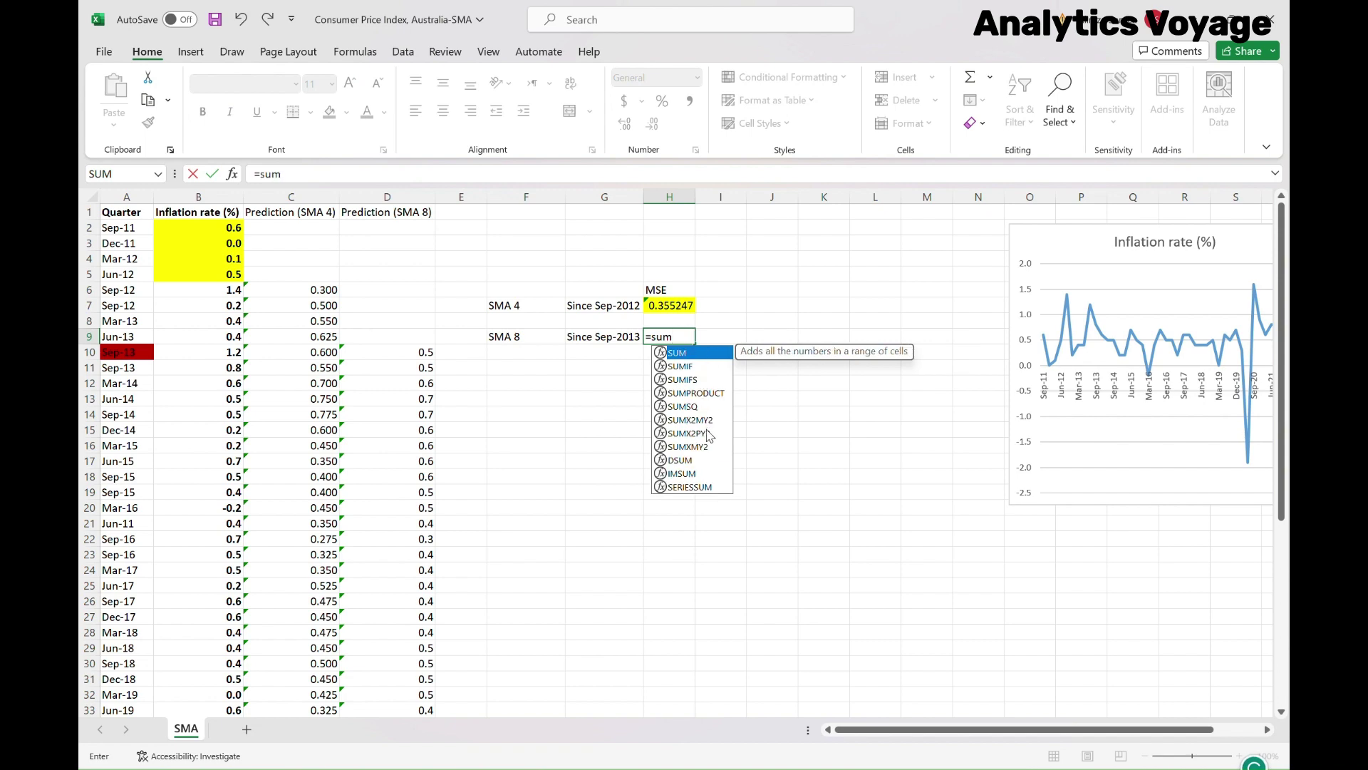
{"action": "double_click", "coordinate": [689, 447]}
{"action": "left_click", "coordinate": [227, 354]}
{"action": "key", "text": "ctrl+shift+Down"}
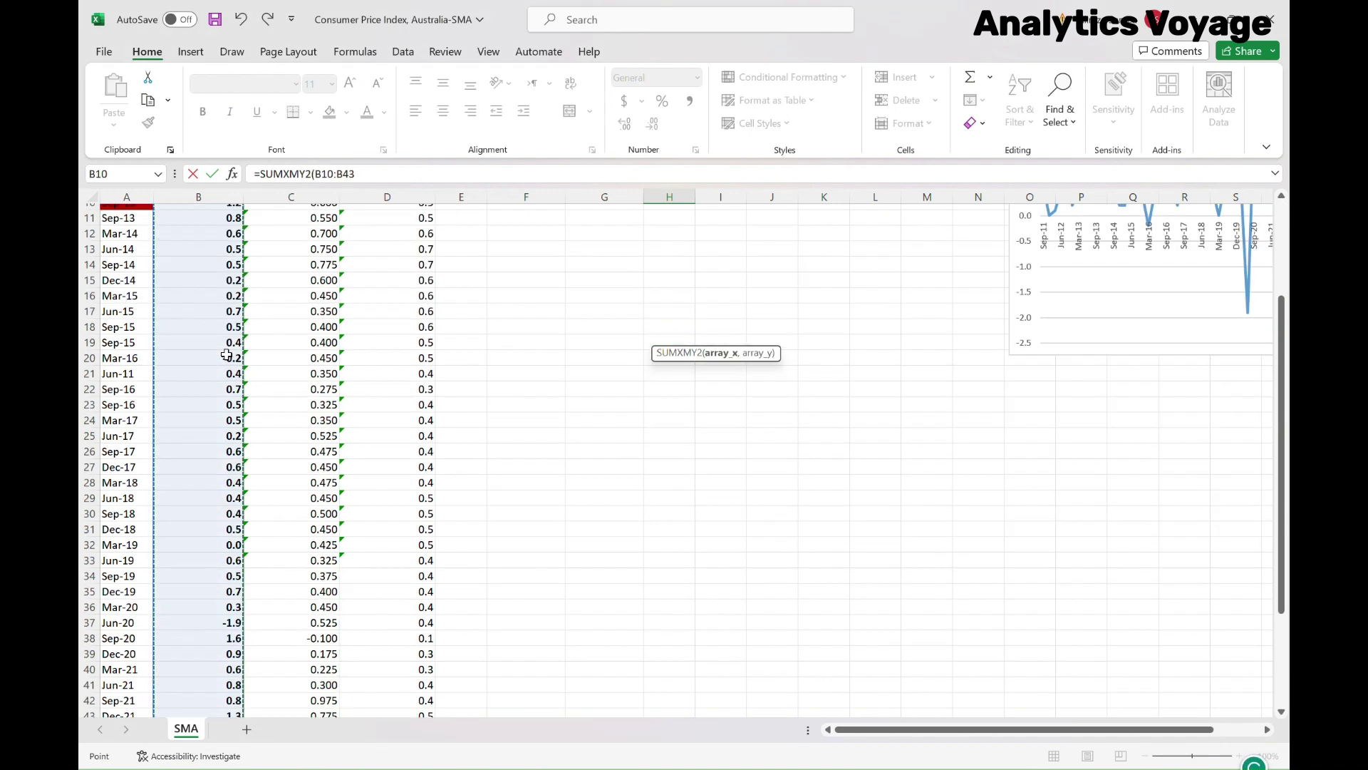
{"action": "type", "text": ","}
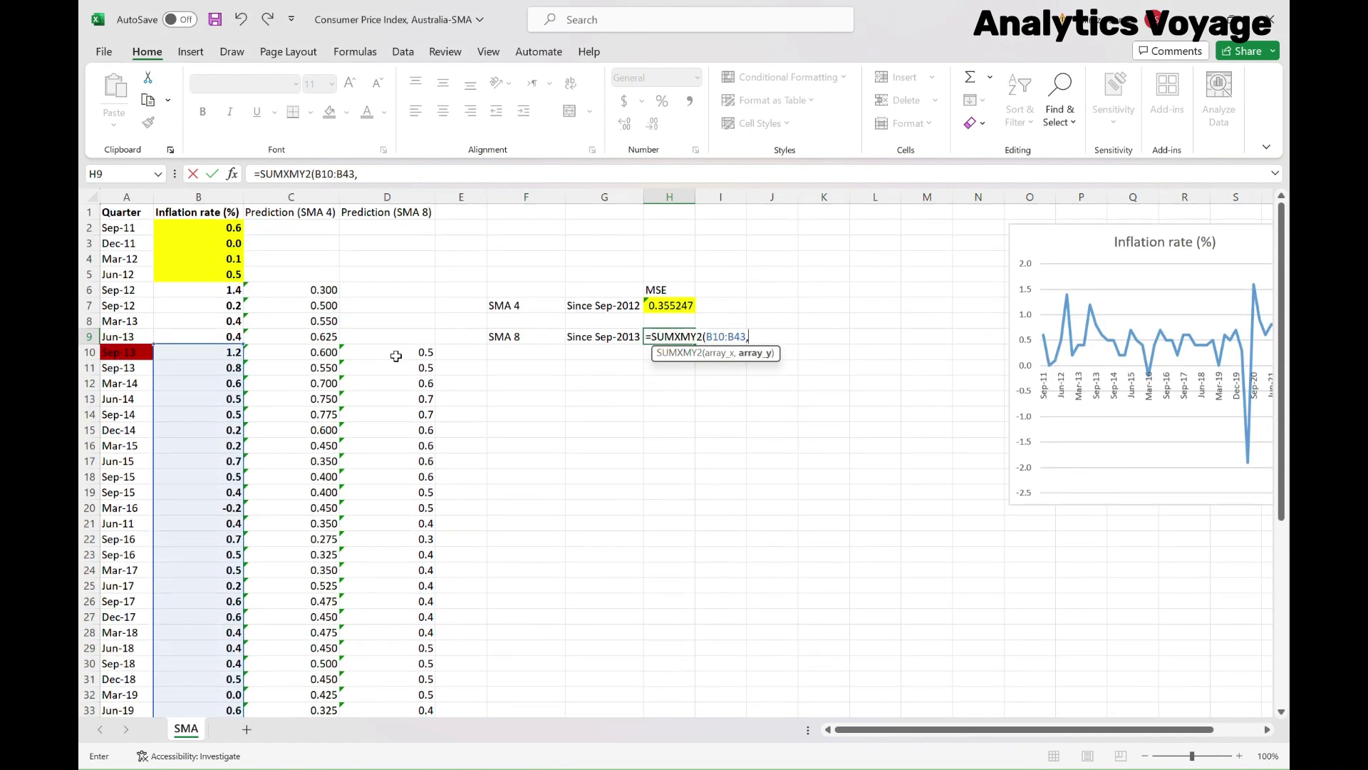
{"action": "left_click_drag", "start_coordinate": [392, 370], "coordinate": [422, 627]}
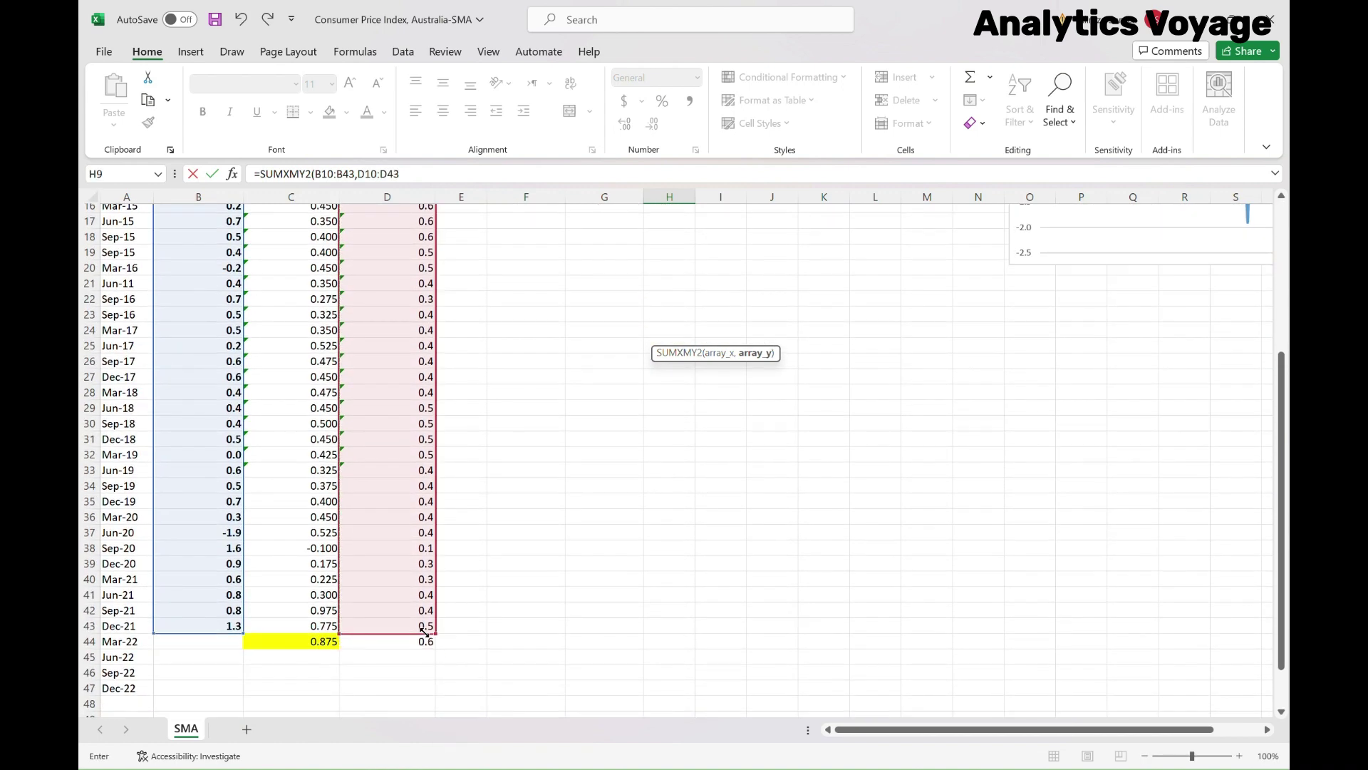
{"action": "type", "text": "COUNT("}
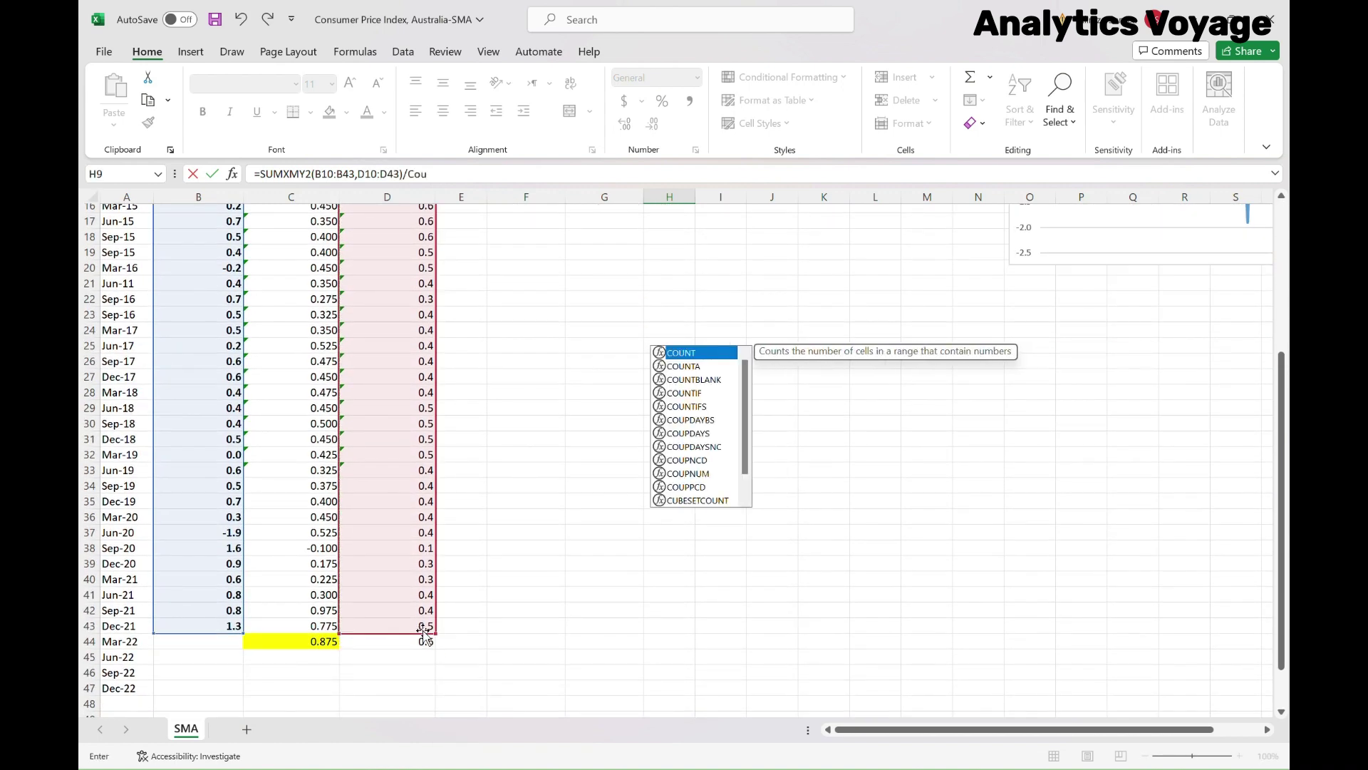
{"action": "scroll", "coordinate": [543, 353], "scroll_direction": "up", "scroll_amount": 5}
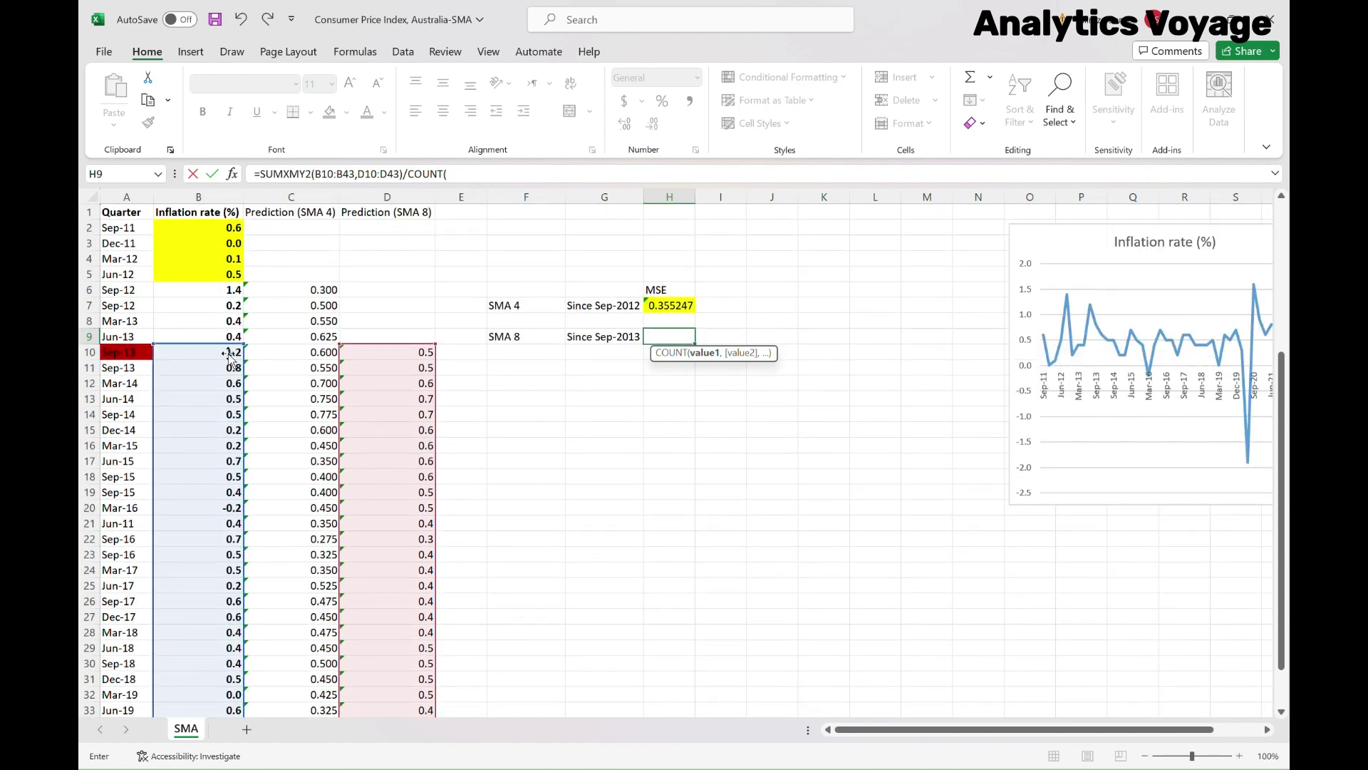
{"action": "left_click", "coordinate": [215, 352]}
{"action": "key", "text": "ctrl+shift+Down"}
{"action": "key", "text": "Return"}
{"action": "key", "text": "Return"}
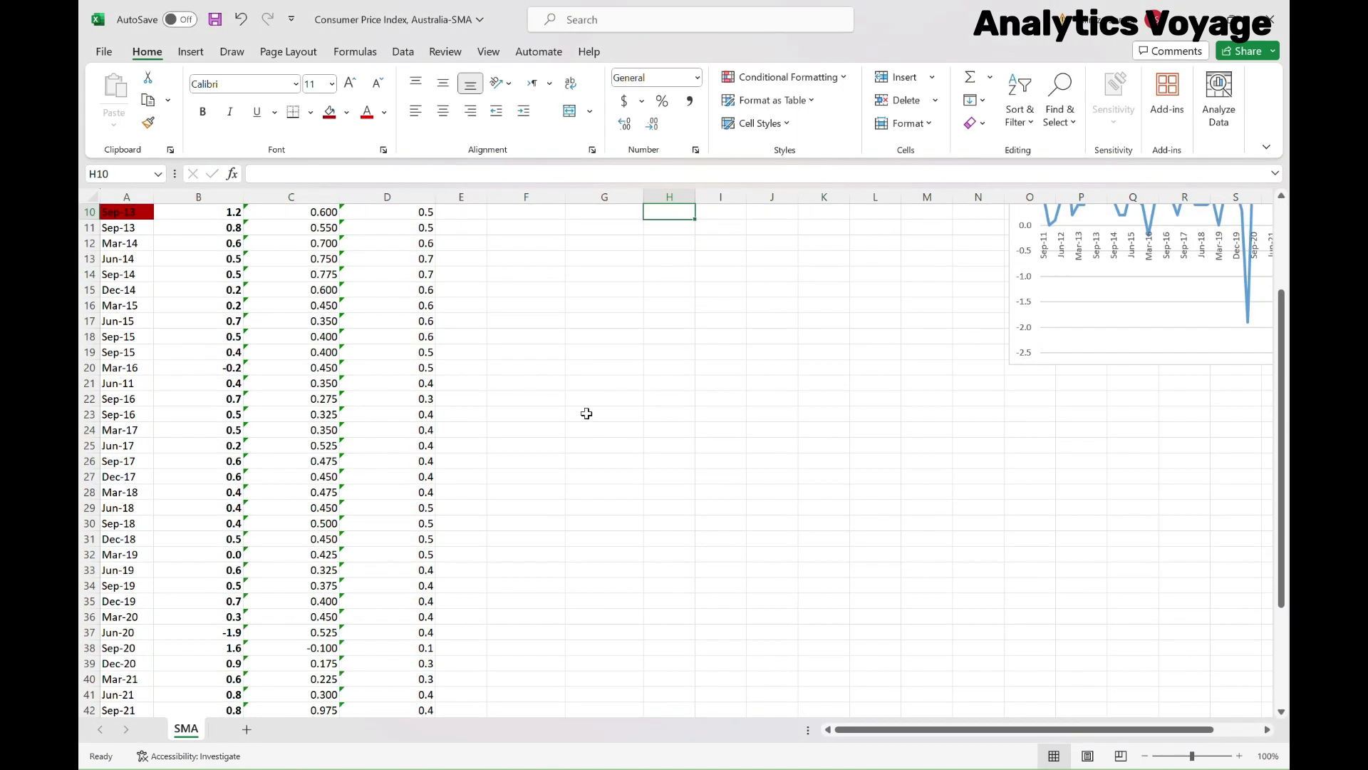
Step: Copy the Since Sep-2013 label from G9 to G8, directly below the Since Sep-2012 label
{"action": "scroll", "coordinate": [727, 327], "scroll_direction": "up", "scroll_amount": 3}
{"action": "left_click", "coordinate": [607, 306]}
{"action": "left_click", "coordinate": [612, 322]}
{"action": "key", "text": "ctrl+c"}
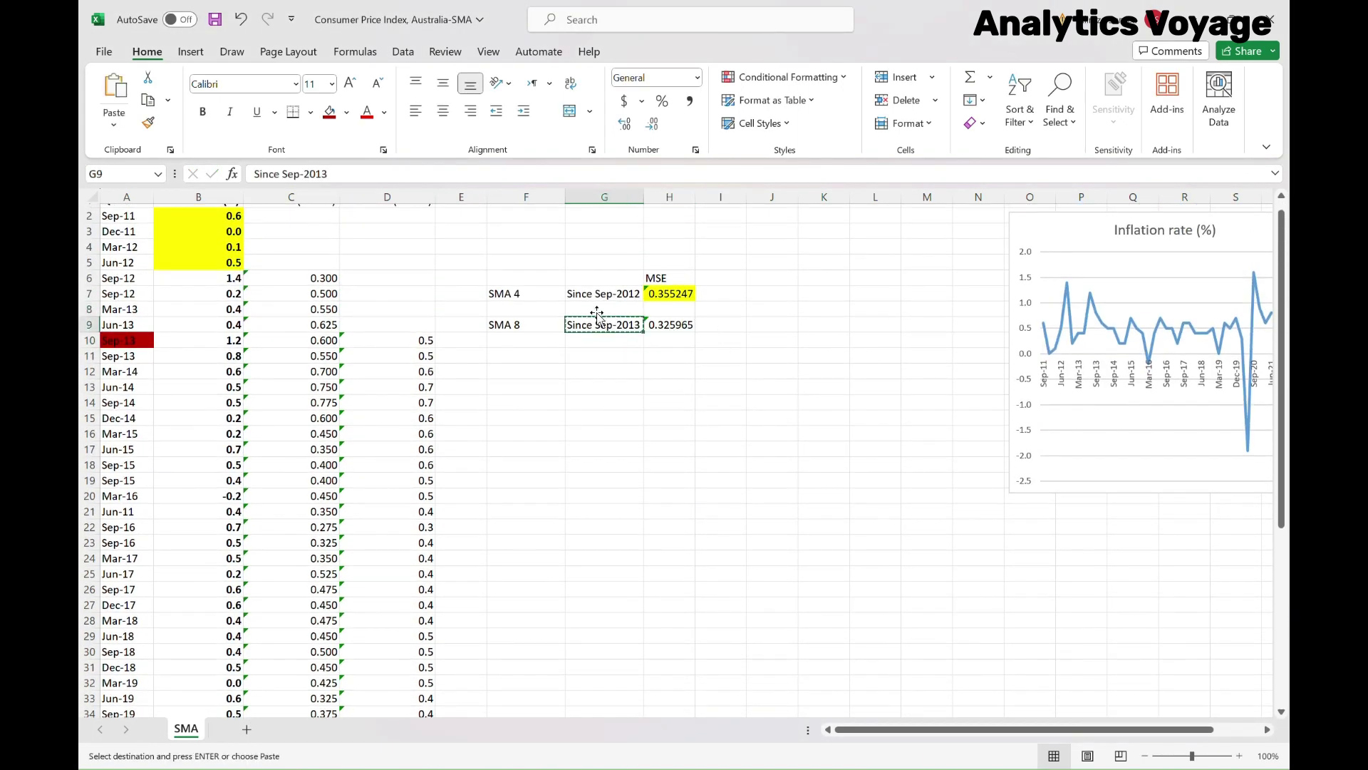
{"action": "left_click", "coordinate": [584, 309]}
{"action": "key", "text": "ctrl+v"}
Step: Calculate the SMA 4 MSE since Sep-2013 in H8 with =SUMXMY2(B10:B43,C10:C43)/COUNT(B10:B43)
{"action": "left_click", "coordinate": [662, 311]}
{"action": "type", "text": "=sumxm"}
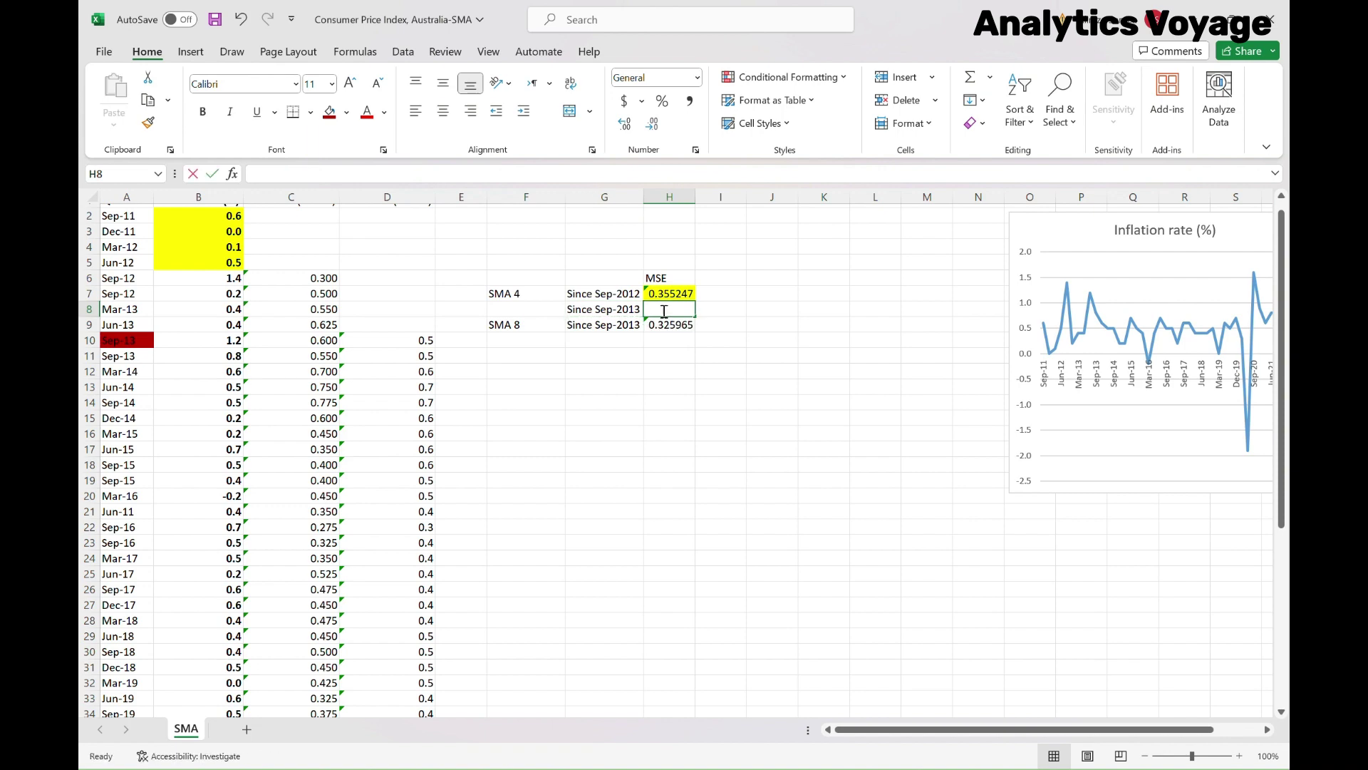
{"action": "double_click", "coordinate": [686, 326]}
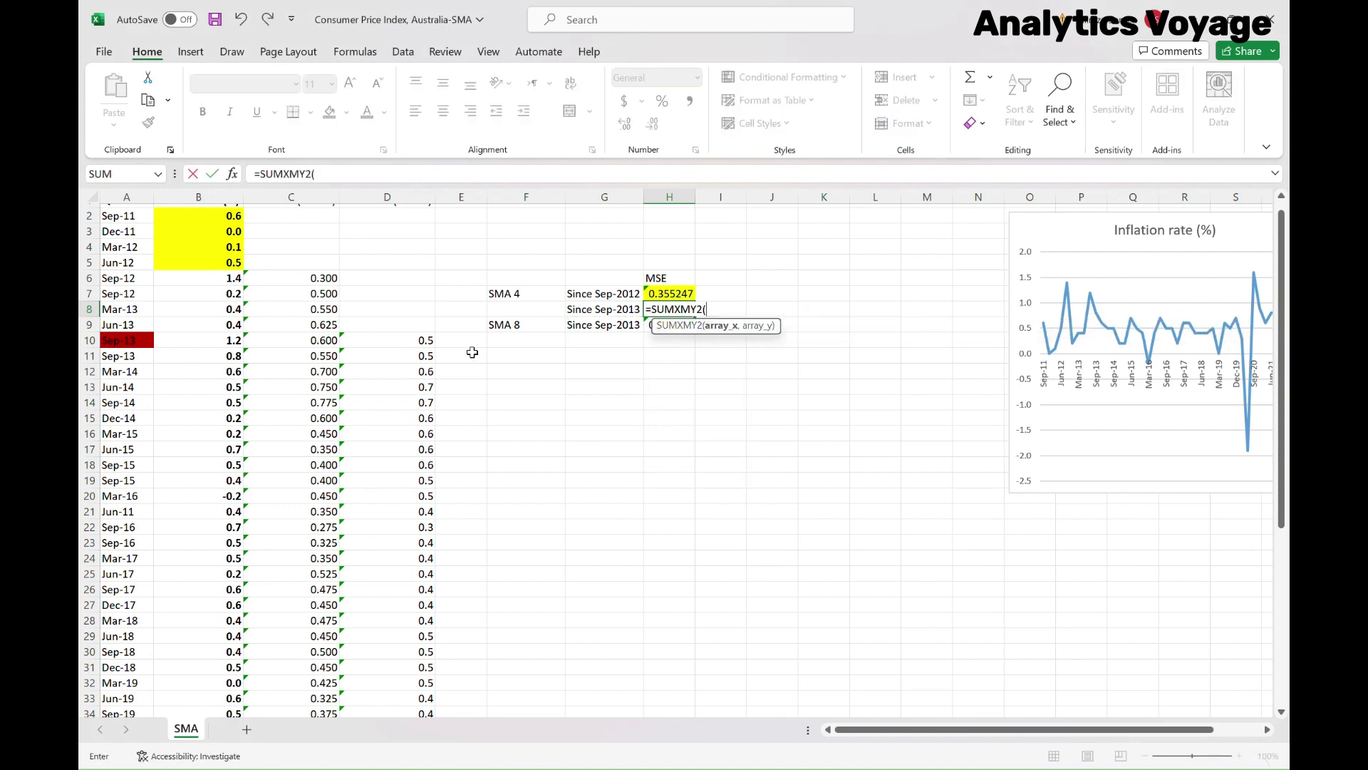
{"action": "left_click", "coordinate": [234, 342]}
{"action": "left_click_drag", "start_coordinate": [234, 342], "coordinate": [235, 702]}
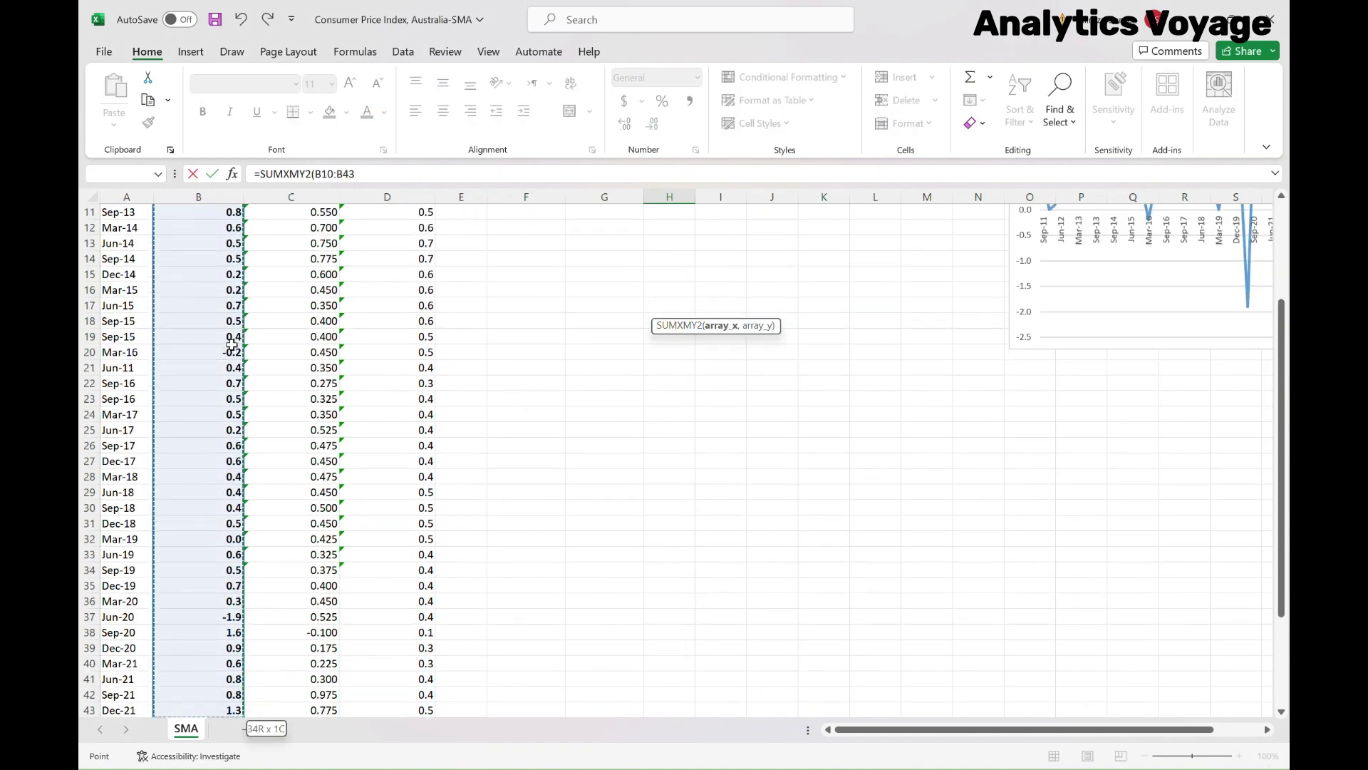
{"action": "scroll", "coordinate": [236, 498], "scroll_direction": "up", "scroll_amount": 3}
{"action": "type", "text": ","}
{"action": "left_click", "coordinate": [296, 283]}
{"action": "left_click_drag", "start_coordinate": [296, 283], "coordinate": [250, 598]}
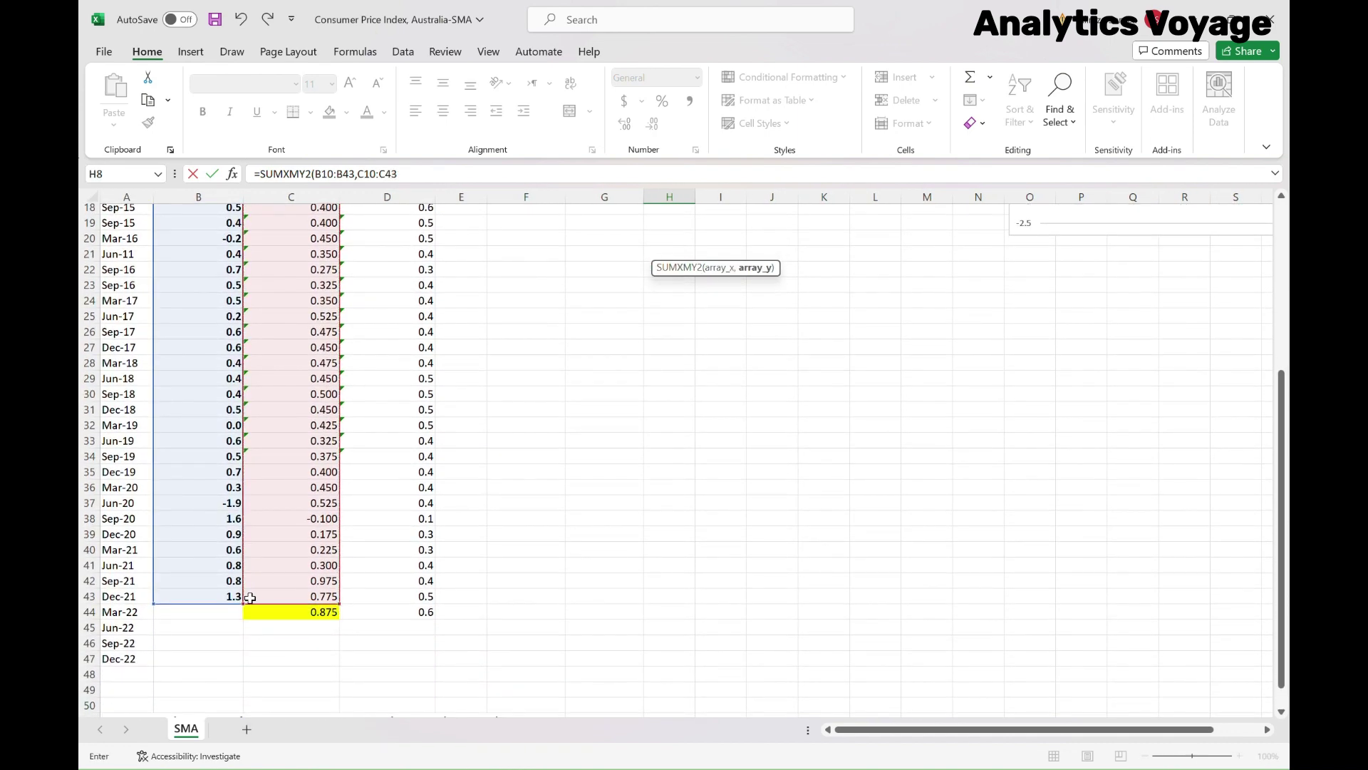
{"action": "type", "text": ")/cou"}
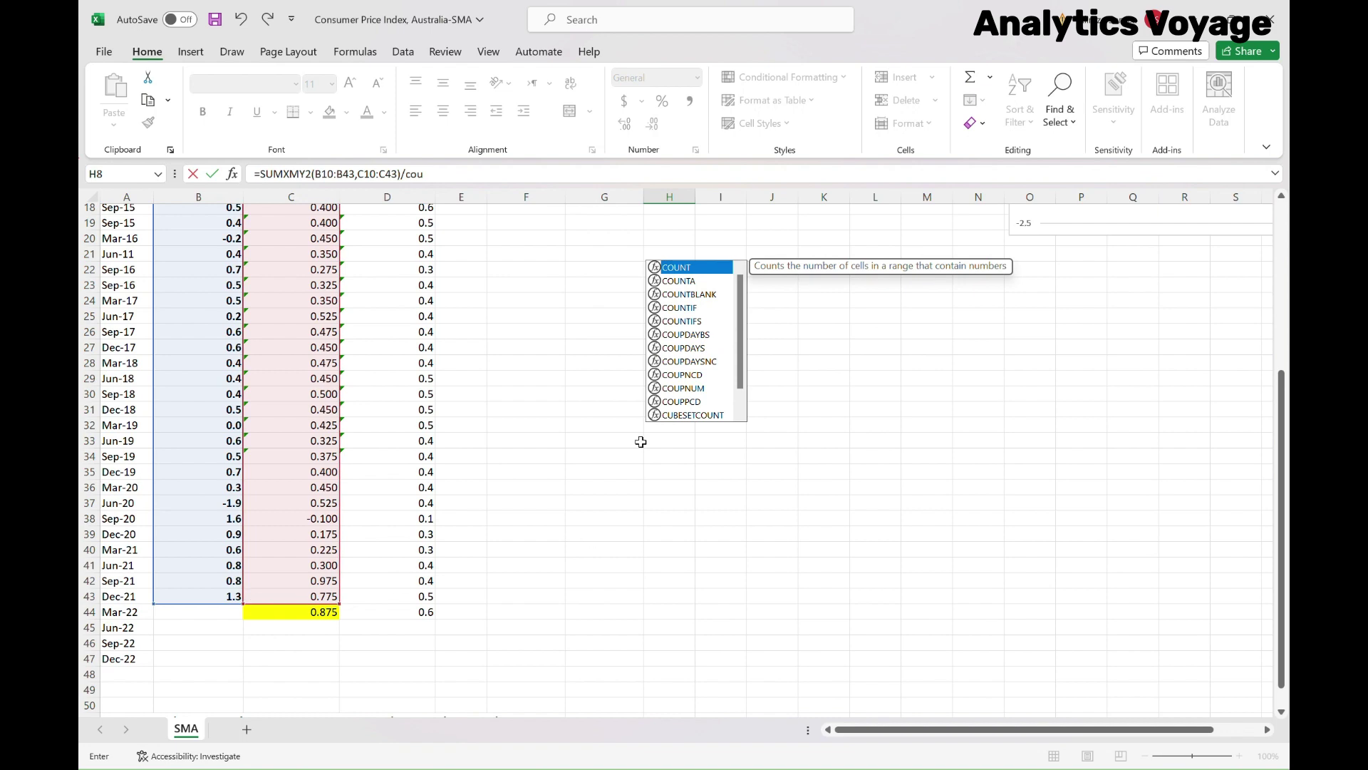
{"action": "double_click", "coordinate": [695, 273]}
{"action": "scroll", "coordinate": [672, 278], "scroll_direction": "up", "scroll_amount": 6}
{"action": "left_click_drag", "start_coordinate": [202, 352], "coordinate": [195, 354]}
{"action": "key", "text": "Return"}
{"action": "key", "text": "Return"}
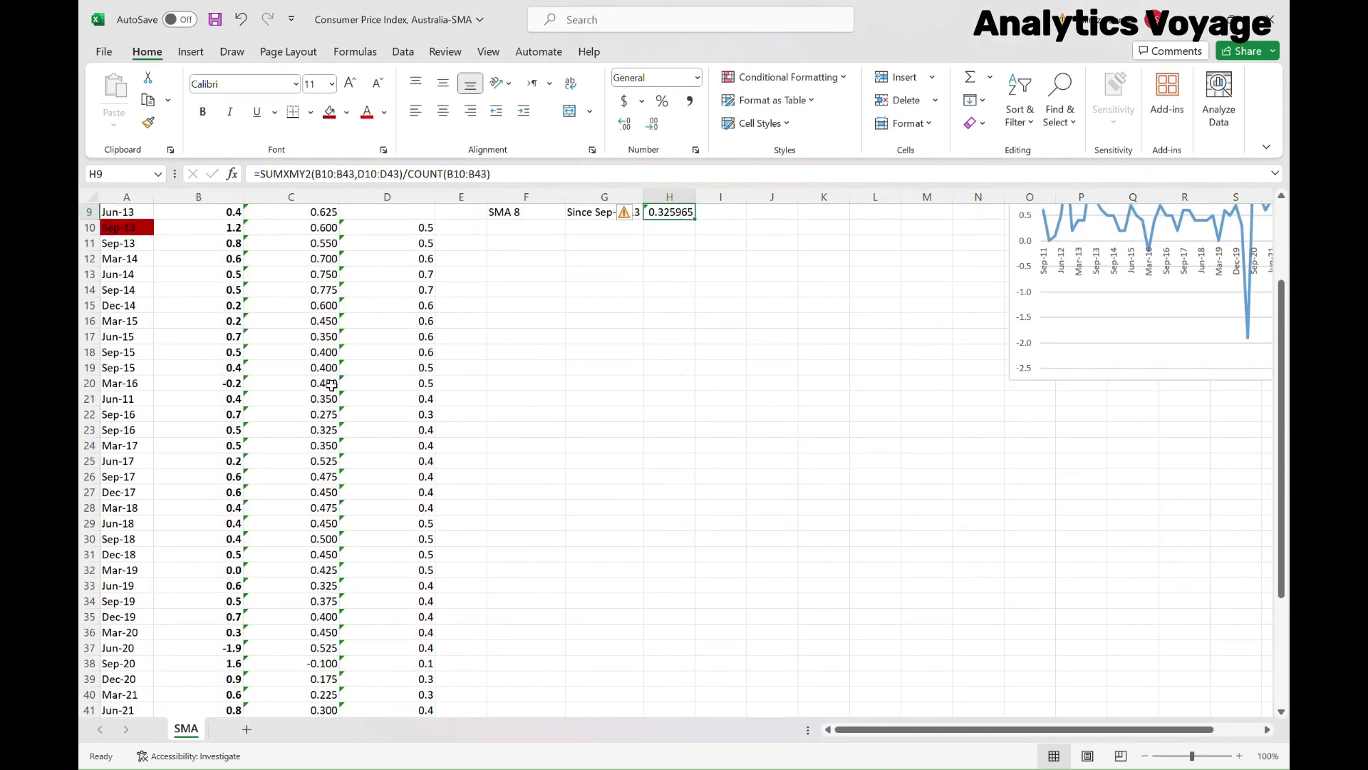
Step: Highlight the two Since Sep-2013 MSE values in H8:H9 with the dark red fill
{"action": "scroll", "coordinate": [332, 385], "scroll_direction": "up", "scroll_amount": 2}
{"action": "left_click", "coordinate": [666, 273]}
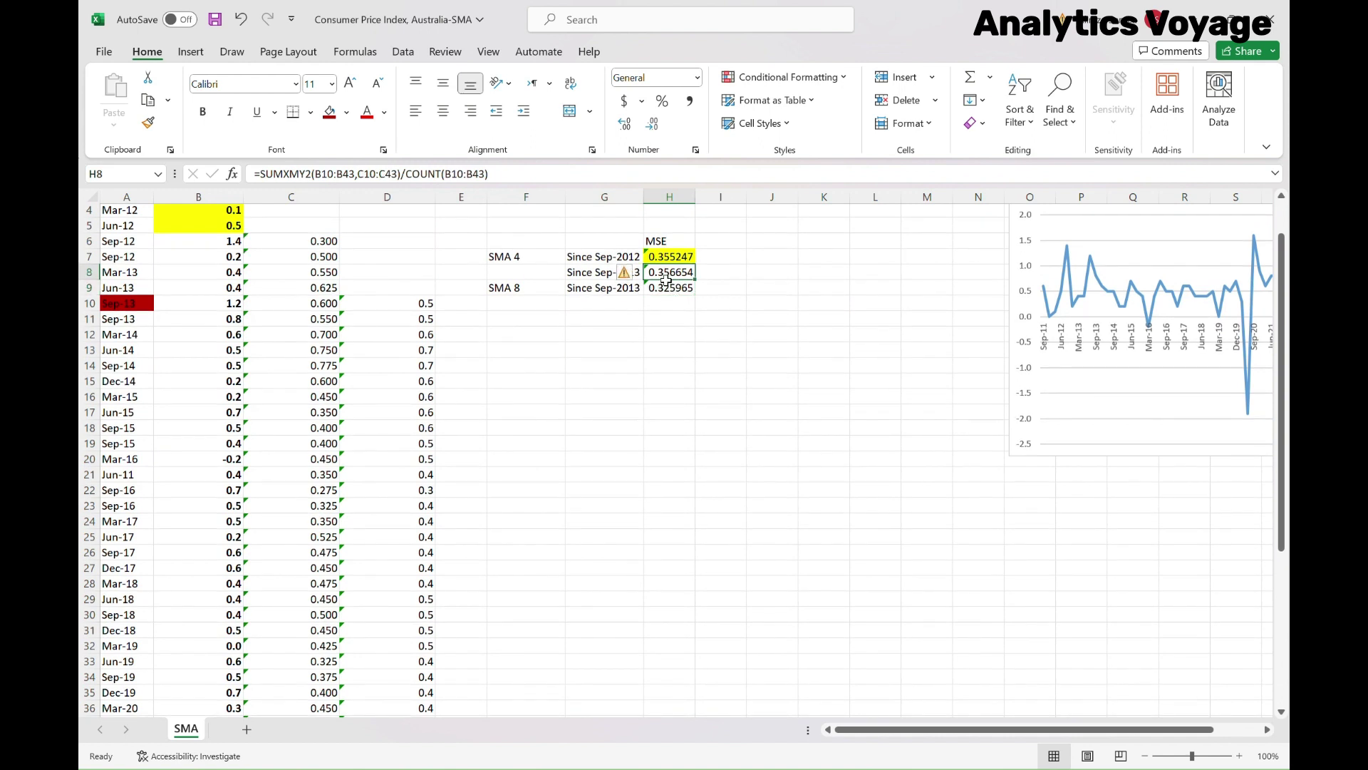
{"action": "left_click_drag", "start_coordinate": [667, 280], "coordinate": [668, 289]}
{"action": "left_click", "coordinate": [330, 114]}
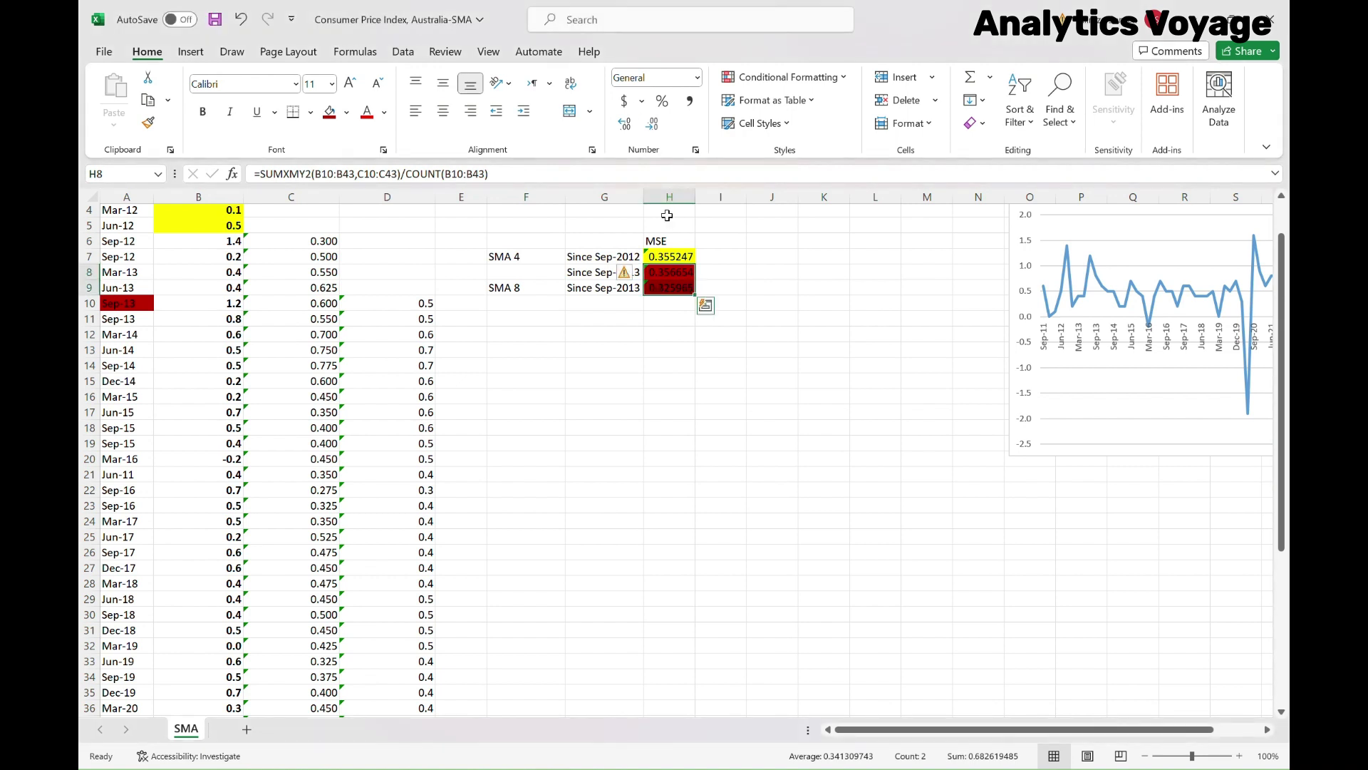
{"action": "left_click", "coordinate": [678, 322]}
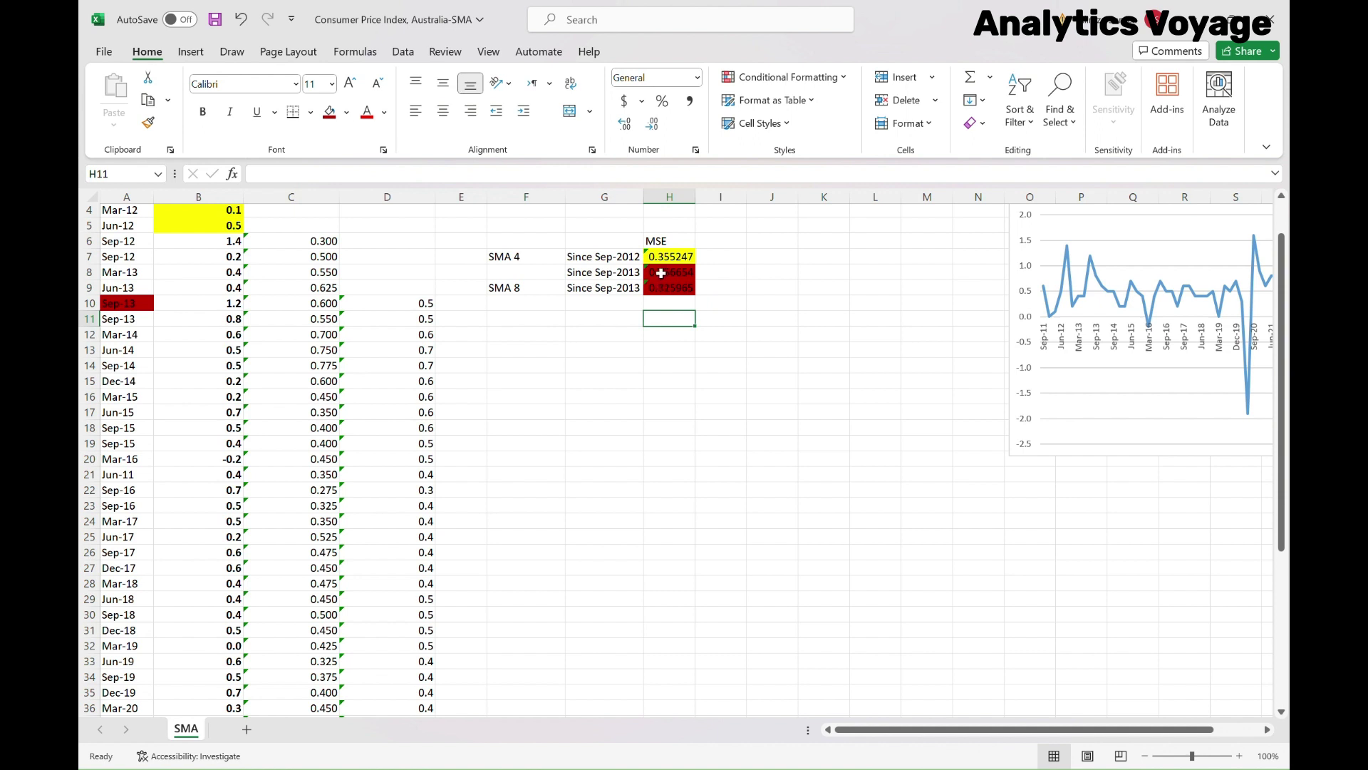
{"action": "left_click_drag", "start_coordinate": [632, 271], "coordinate": [675, 287]}
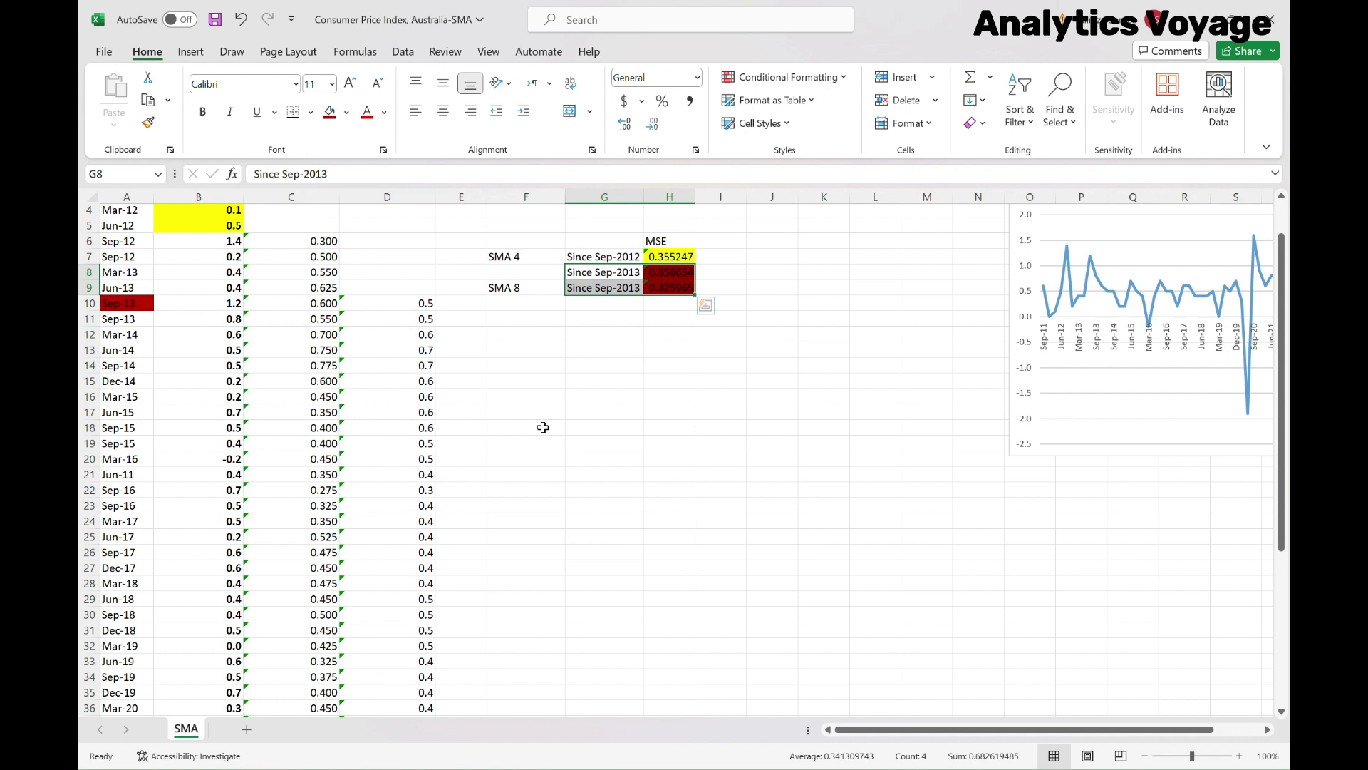
{"action": "scroll", "coordinate": [543, 427], "scroll_direction": "up", "scroll_amount": 1}
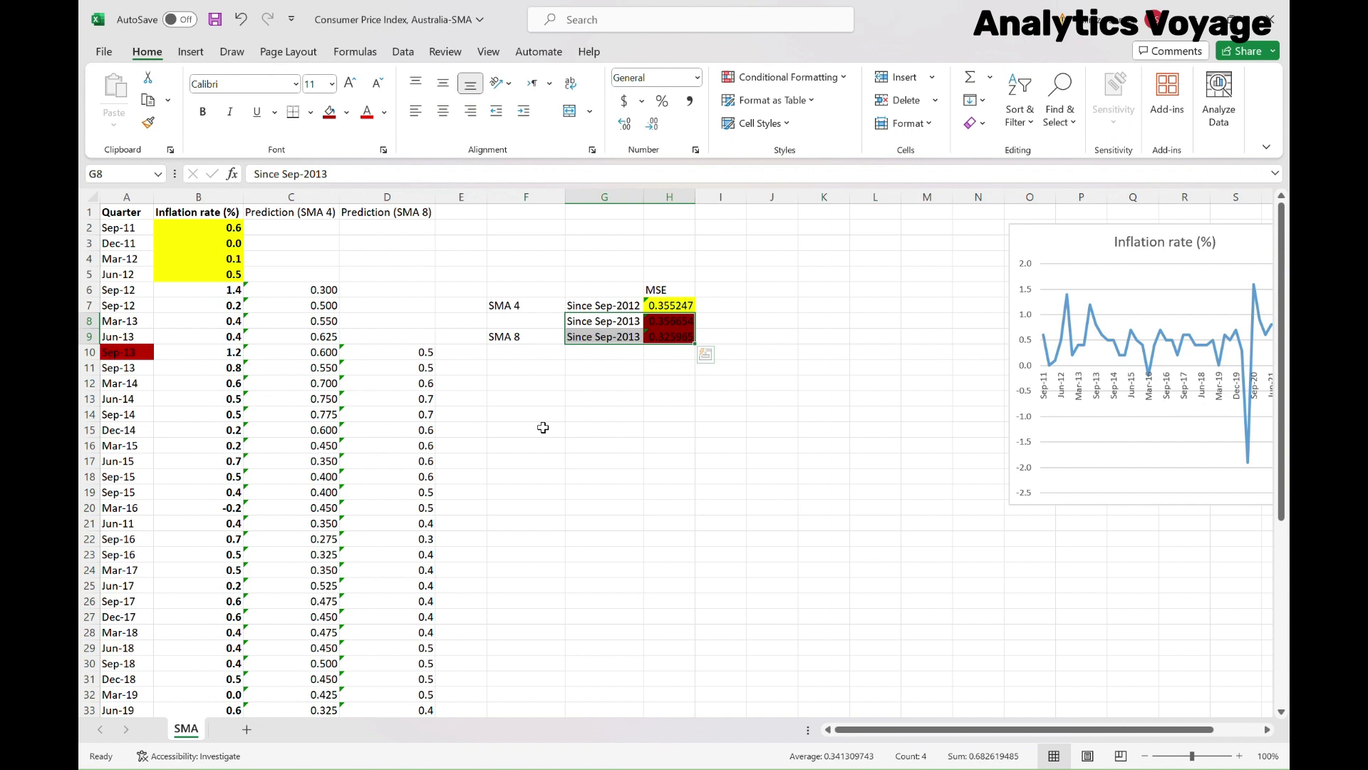
{"action": "key", "text": "alt+Tab"}
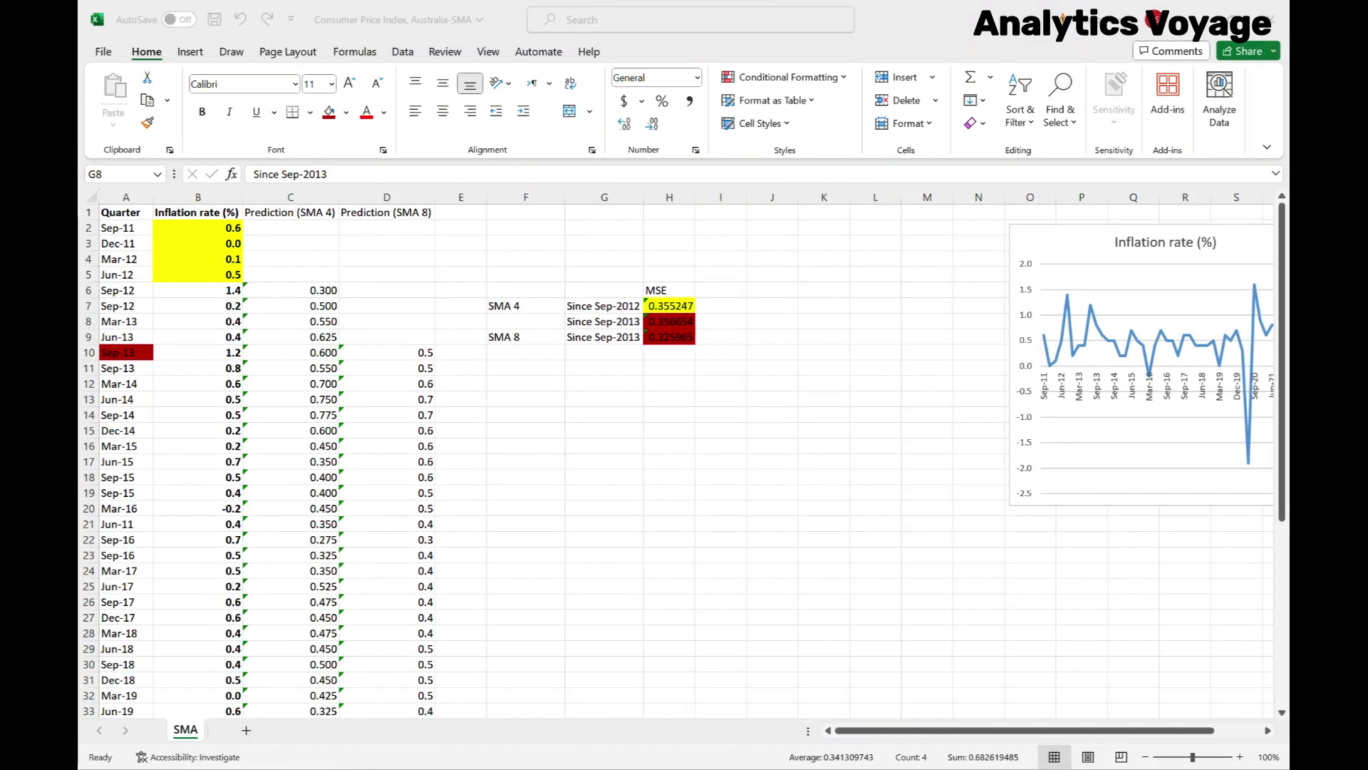